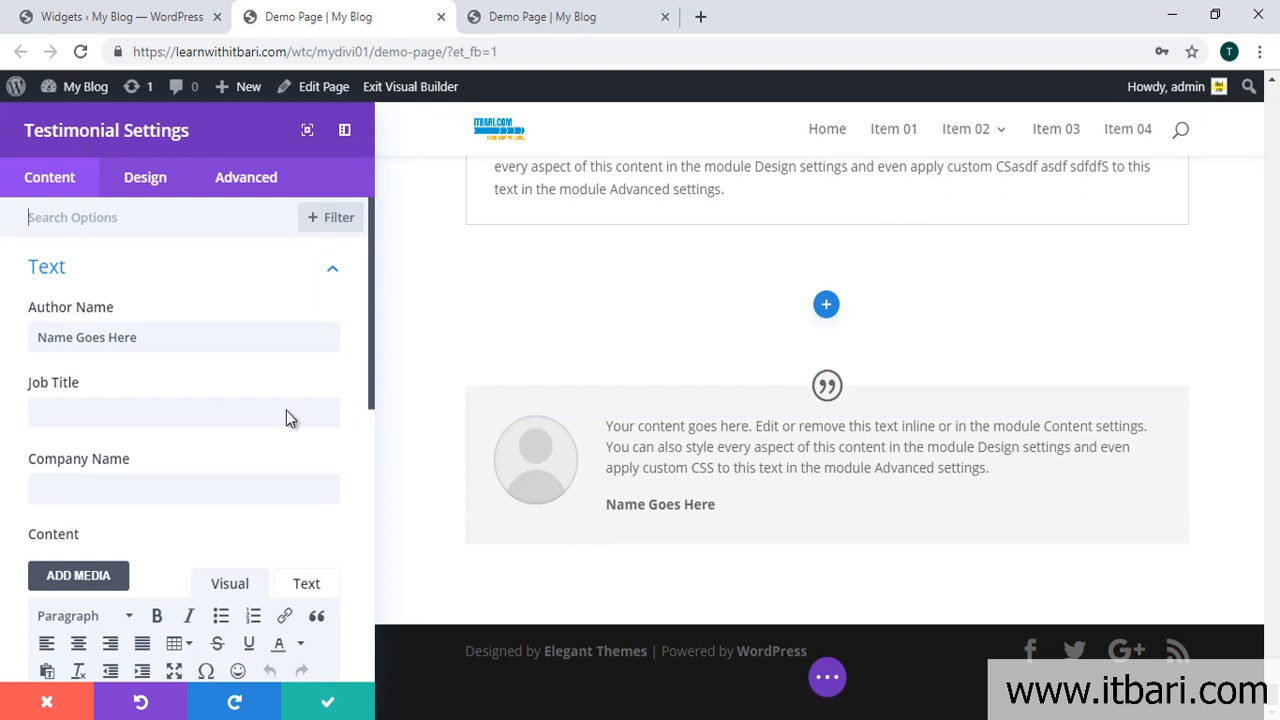
# Step: Replace the placeholder author name with the author's name
pyautogui.moveTo(143, 337); pyautogui.dragTo(2, 344)
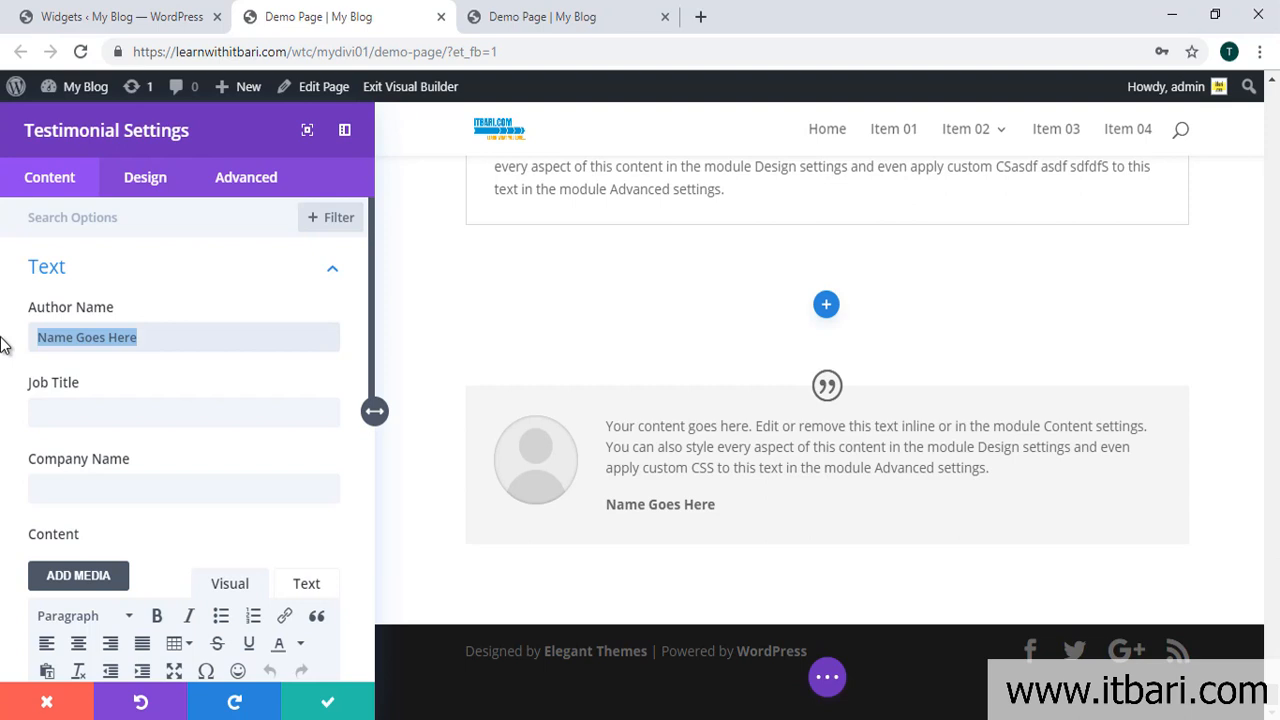
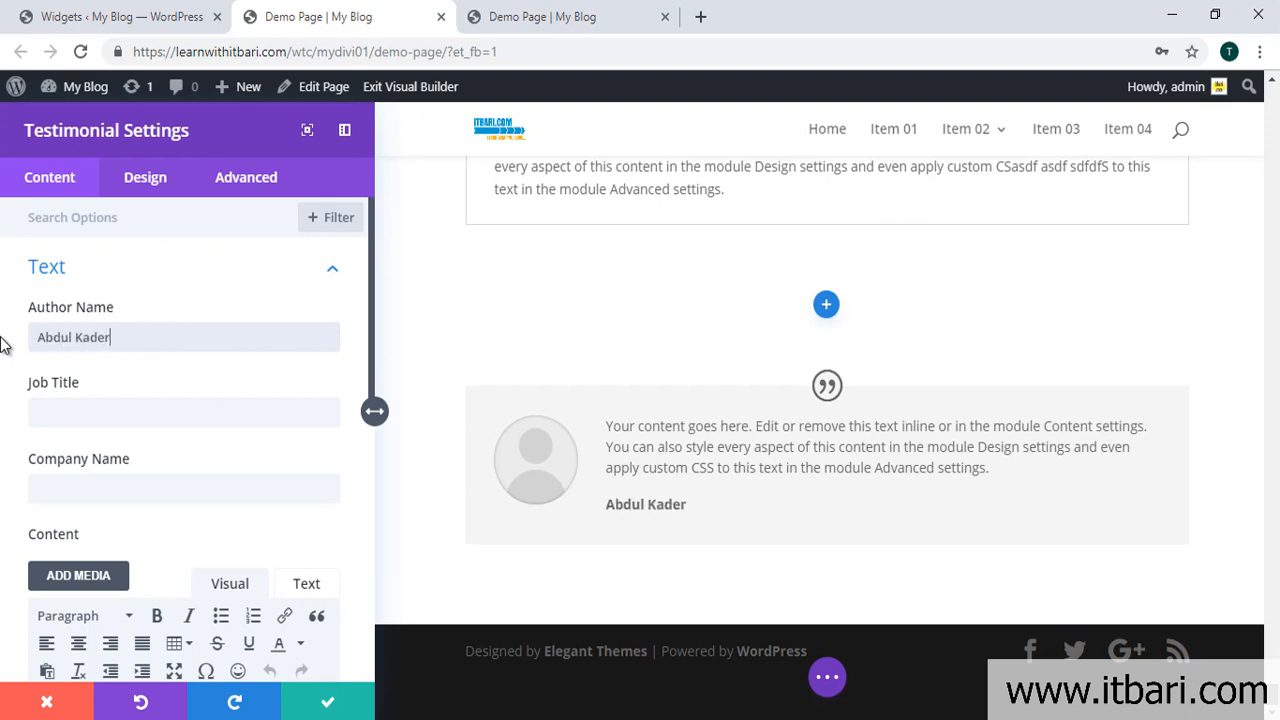
pyautogui.scroll(-3, 149, 415)
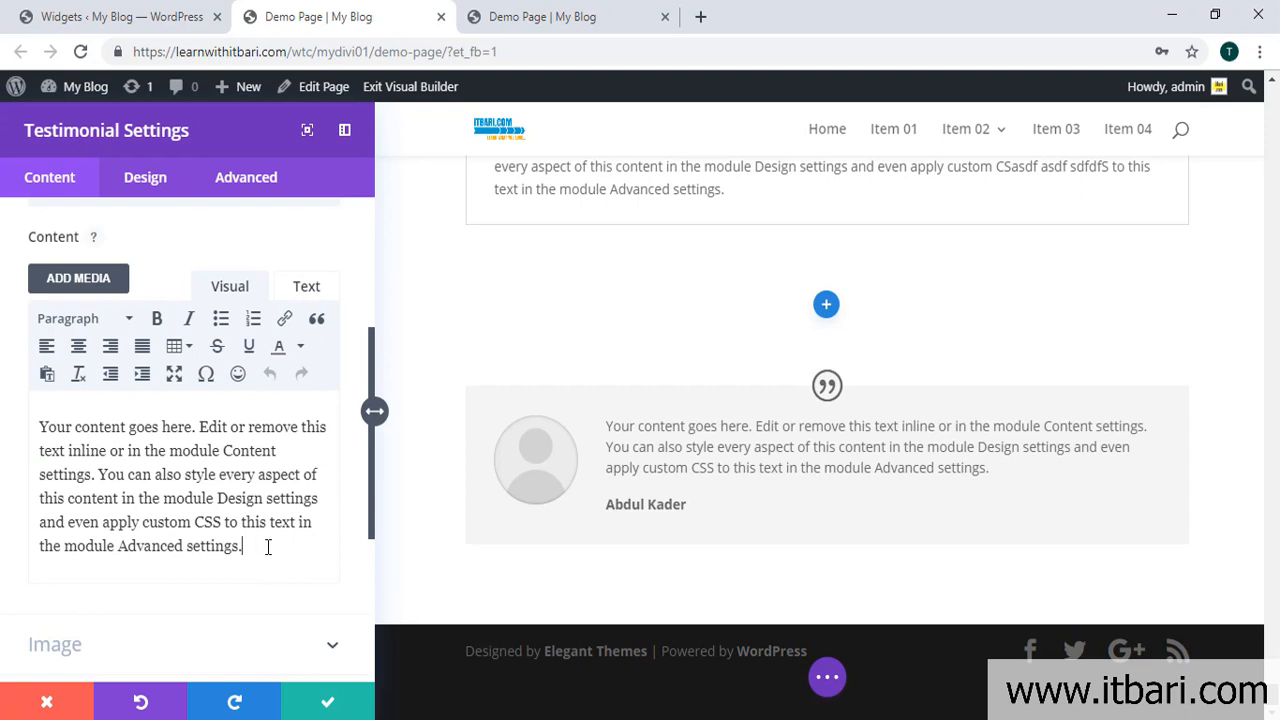
pyautogui.moveTo(266, 543); pyautogui.dragTo(30, 427)
pyautogui.click(177, 497)
# Step: Enter CEO as the job title and ITBari as the company name
pyautogui.scroll(3, 179, 500)
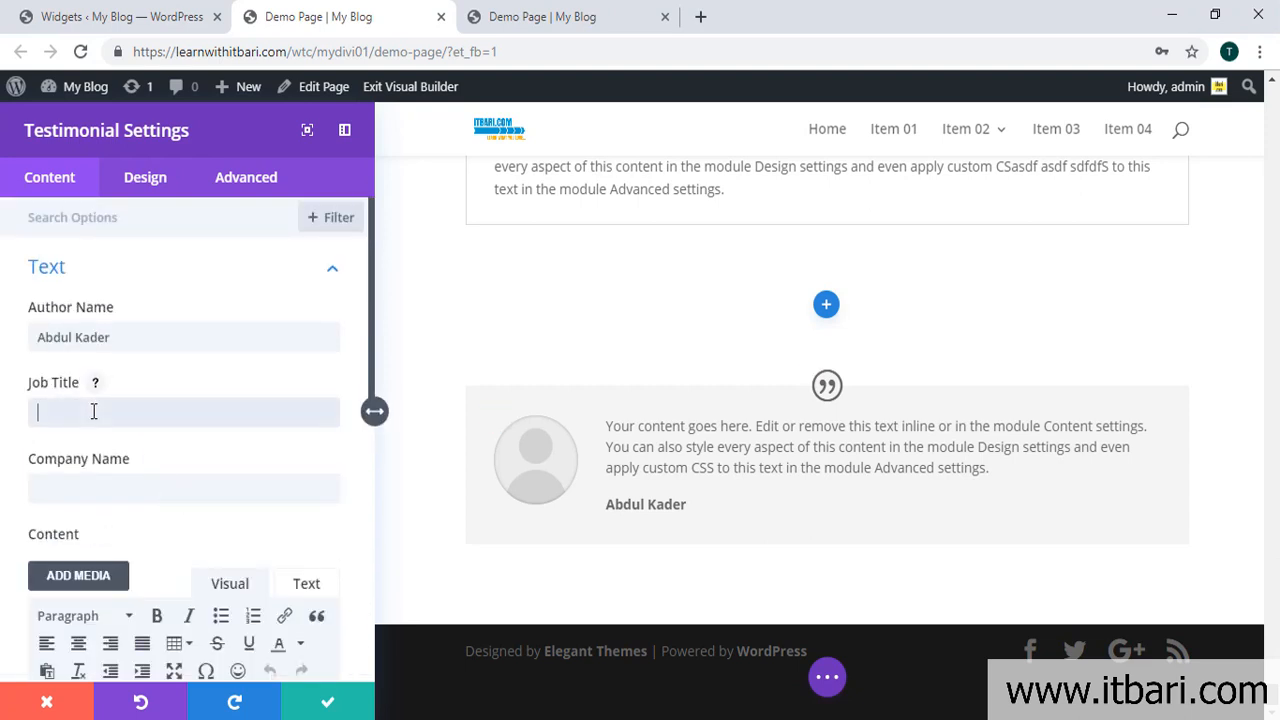
pyautogui.write('CEO')
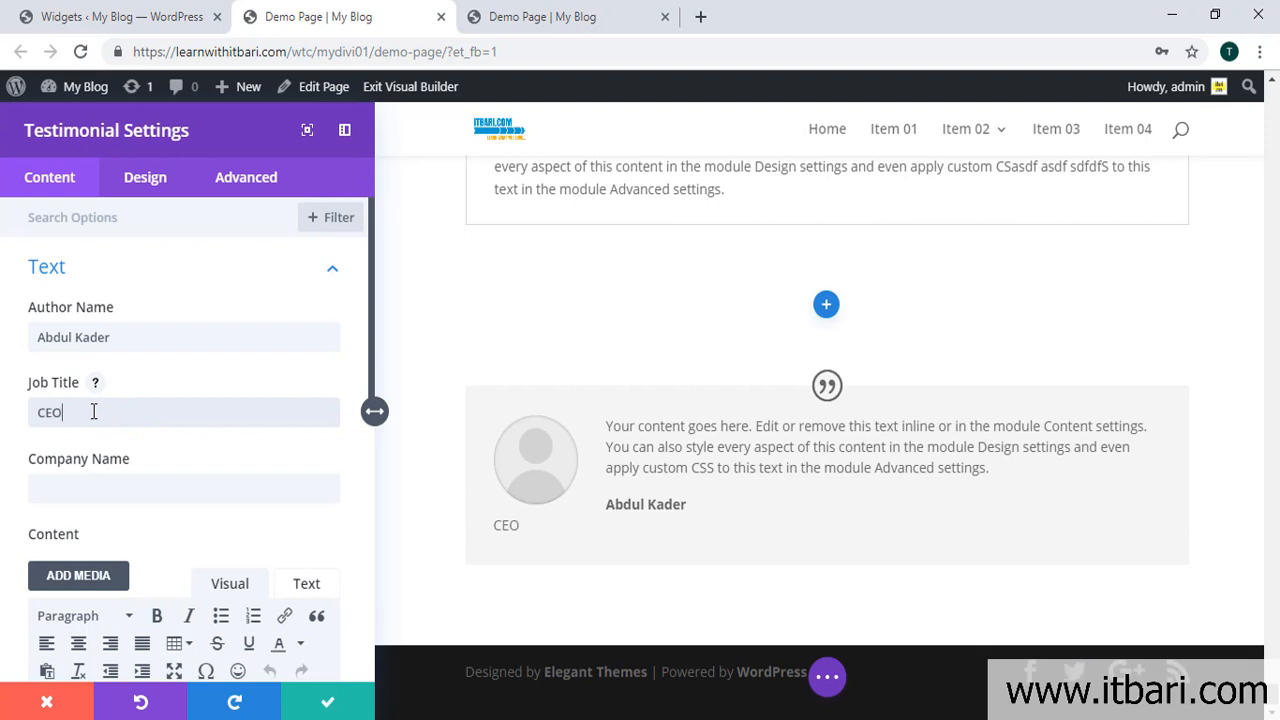
pyautogui.scroll(-2, 88, 430)
pyautogui.click(110, 390)
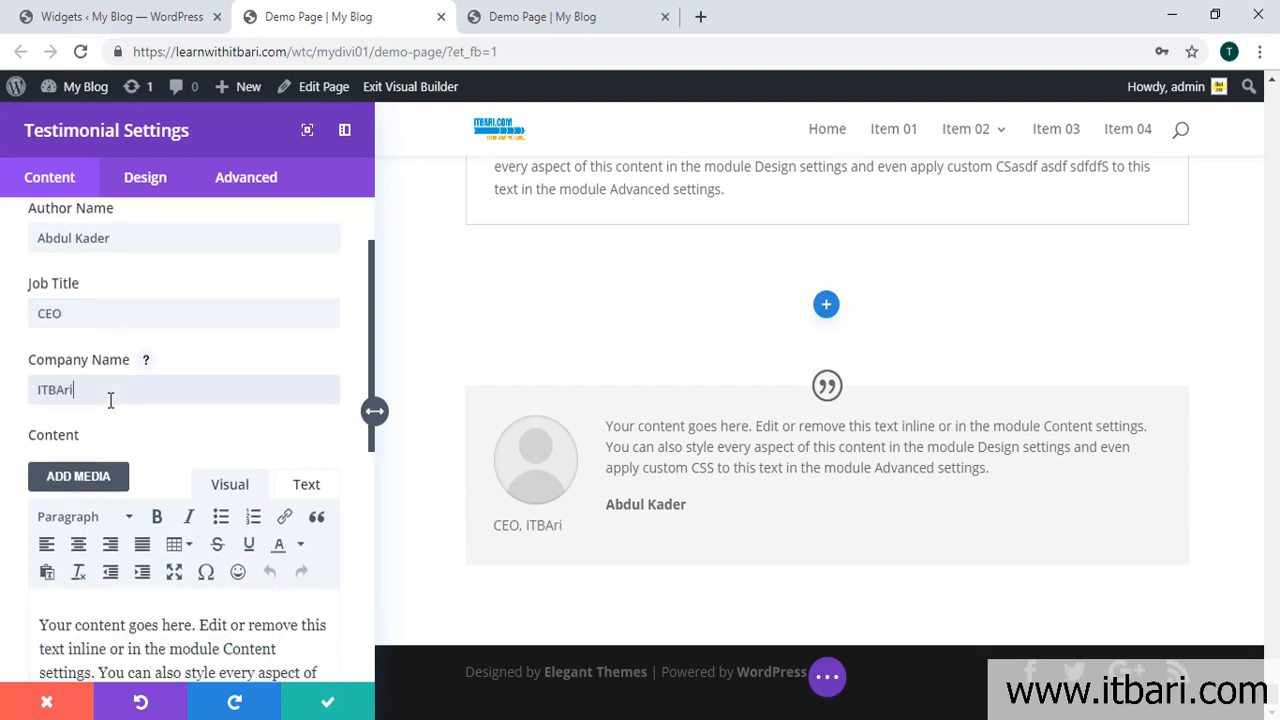
pyautogui.scroll(-5, 150, 453)
# Step: Set the windmill photo from the Media Library as the testimonial's portrait image
pyautogui.click(230, 355)
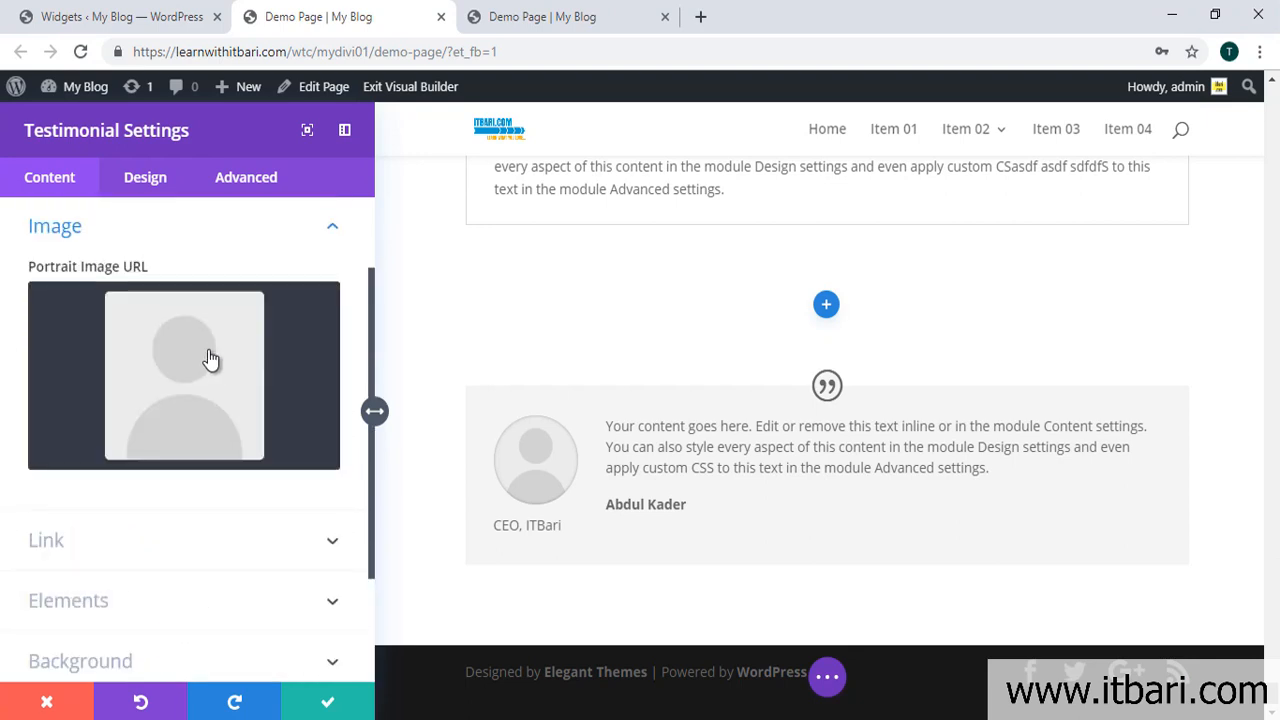
pyautogui.click(166, 388)
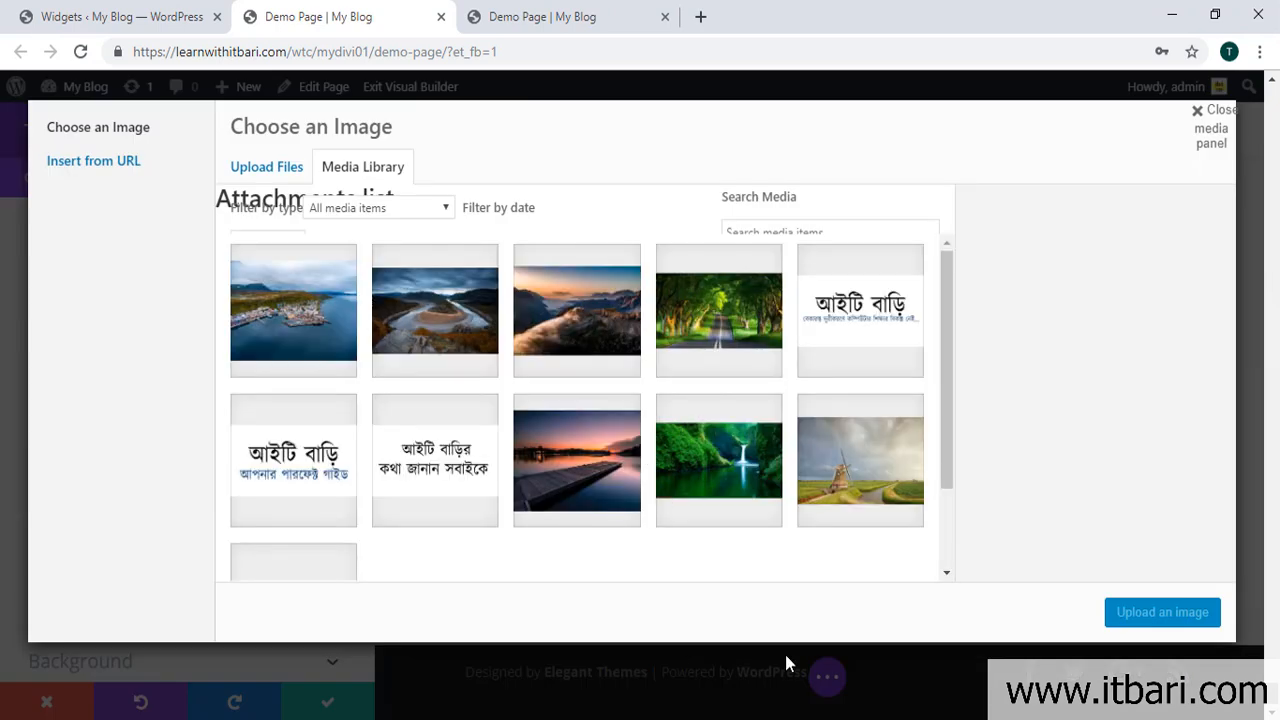
pyautogui.click(900, 475)
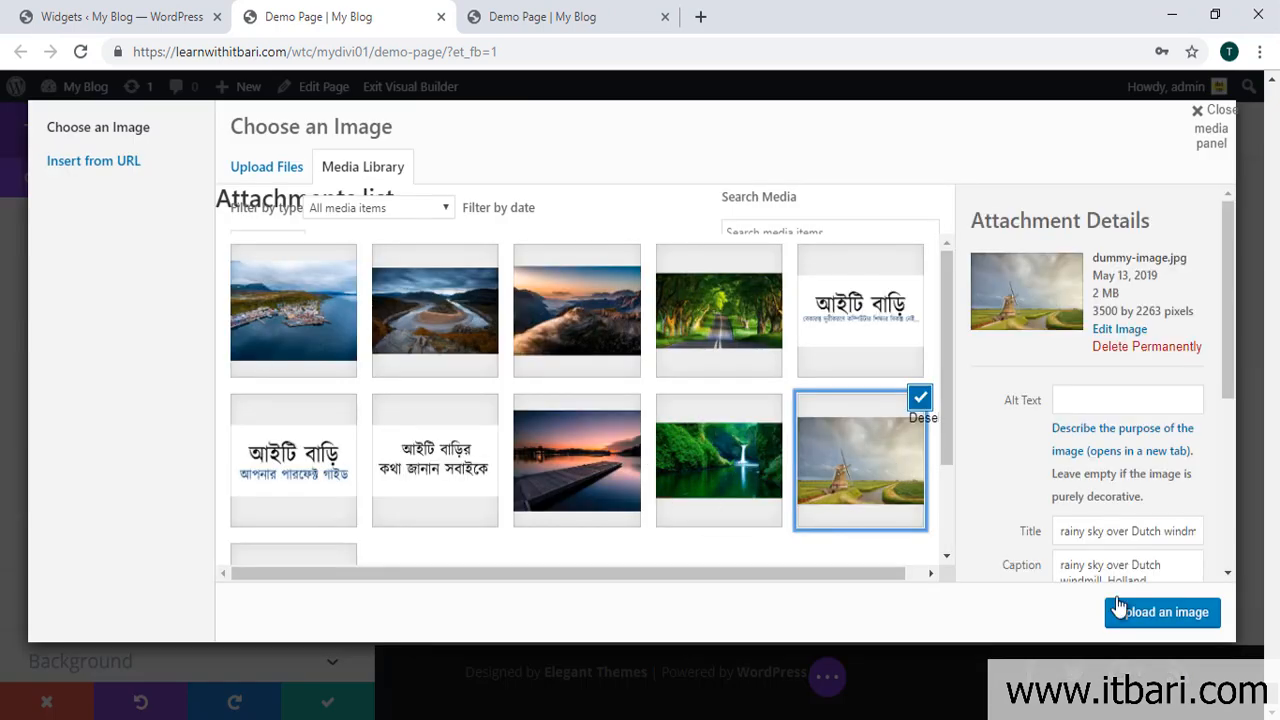
pyautogui.click(1143, 617)
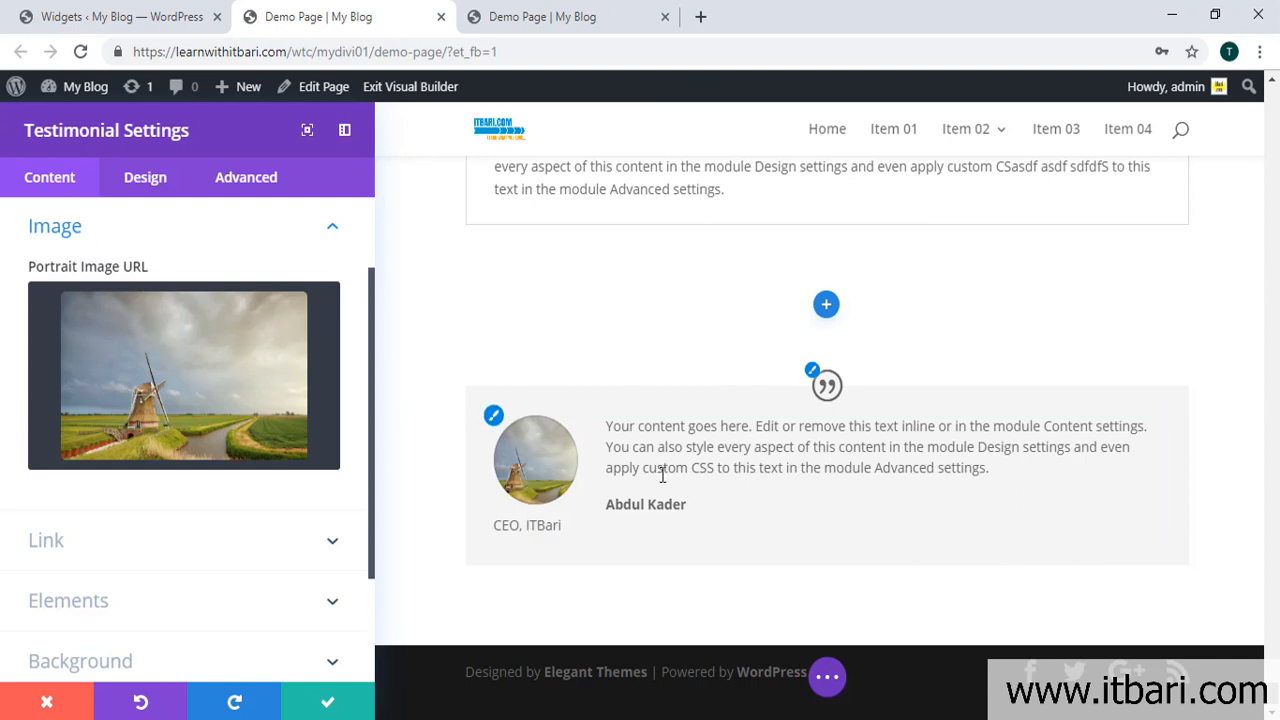
# Step: Append the words 'asdf asdfas fd' to the end of the testimonial body text
pyautogui.click(785, 427)
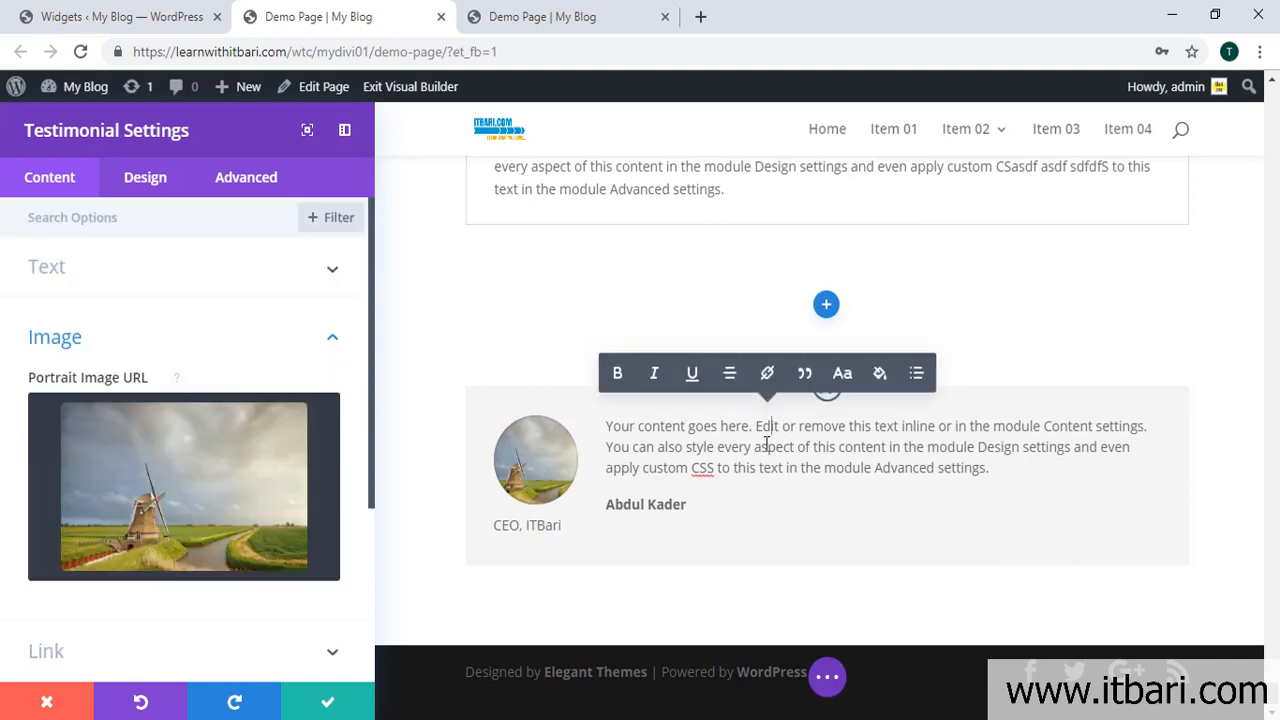
pyautogui.moveTo(991, 467); pyautogui.dragTo(600, 424)
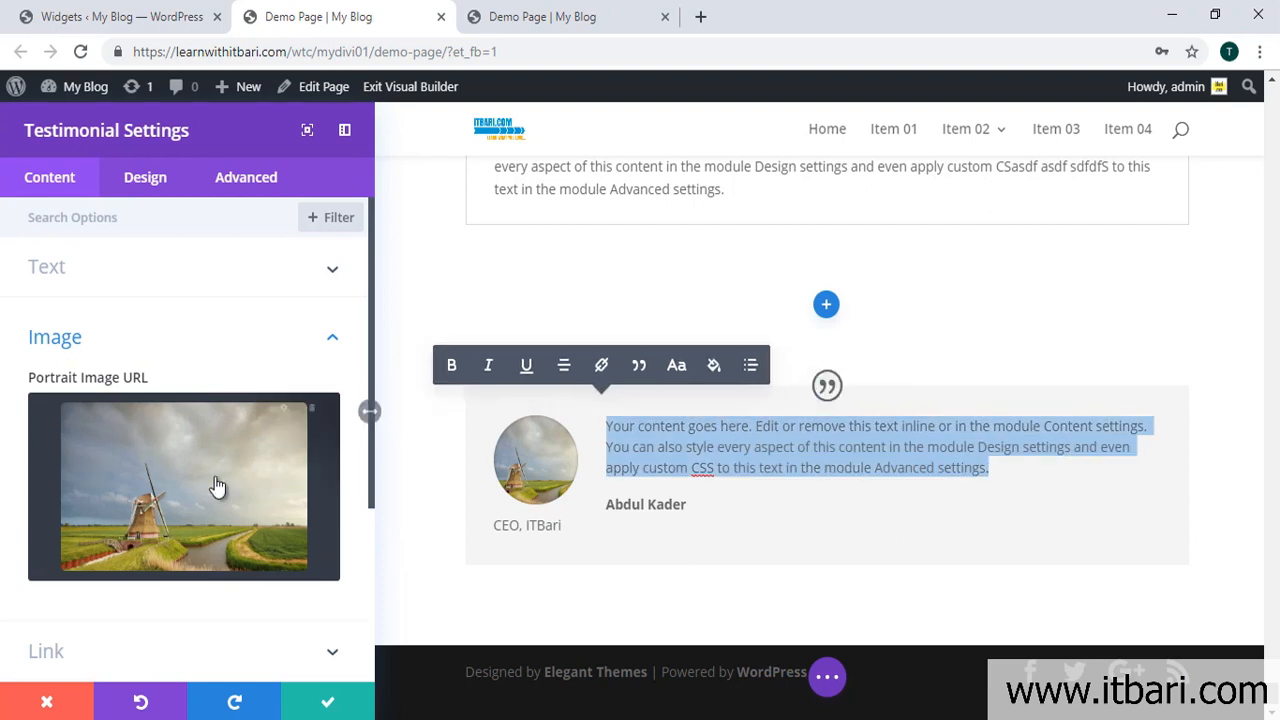
pyautogui.scroll(3, 270, 400)
pyautogui.click(316, 277)
pyautogui.scroll(-3, 771, 349)
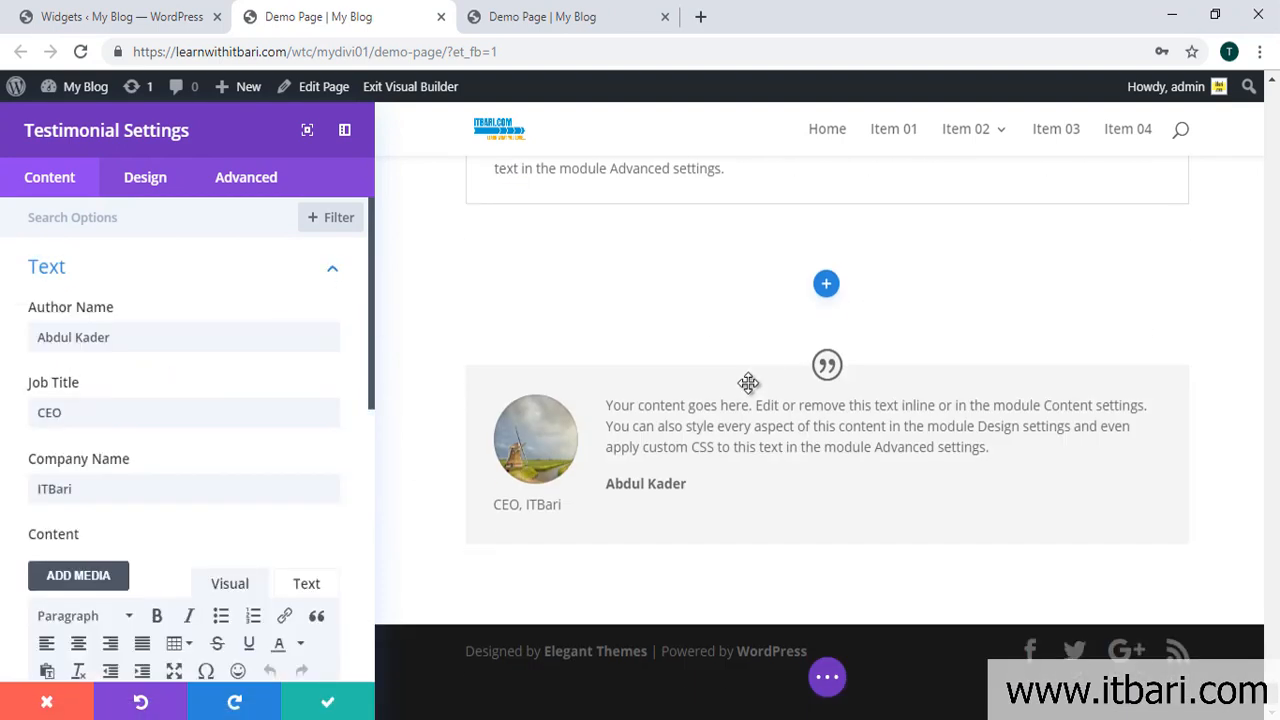
pyautogui.scroll(-5, 274, 540)
pyautogui.click(191, 337)
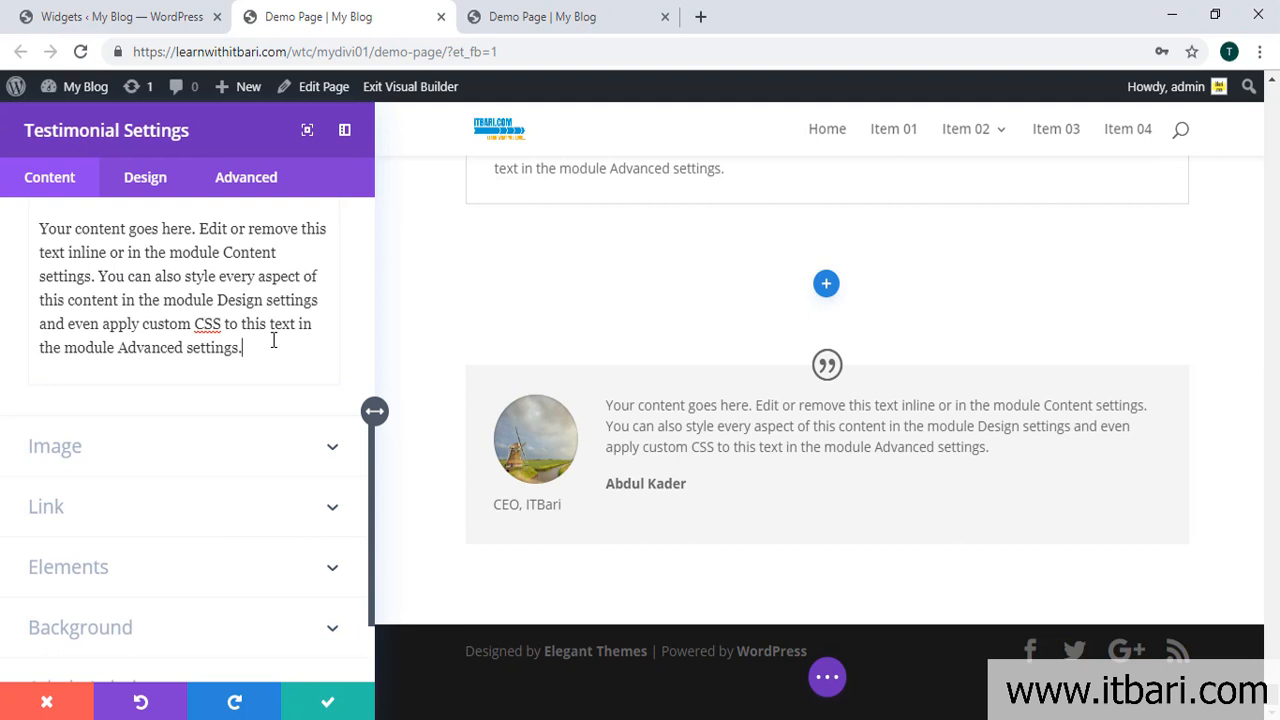
pyautogui.write('fd')
pyautogui.scroll(-3, 272, 437)
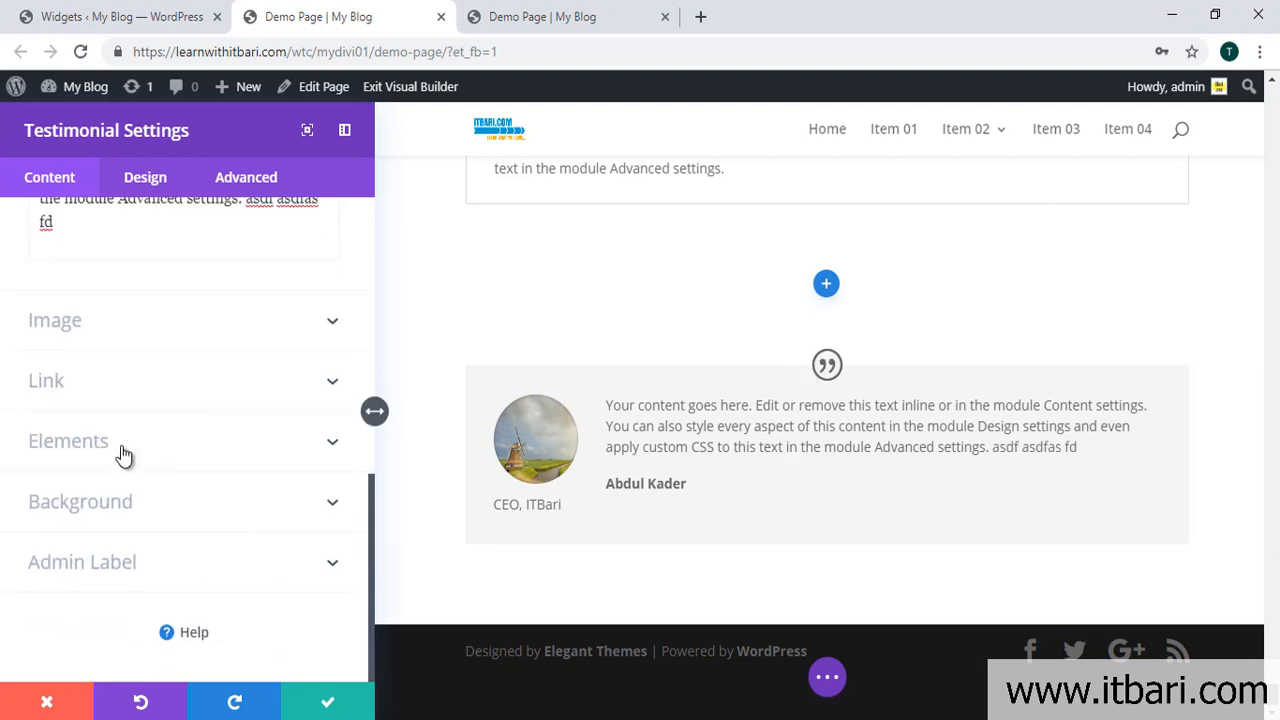
pyautogui.click(333, 384)
pyautogui.click(145, 305)
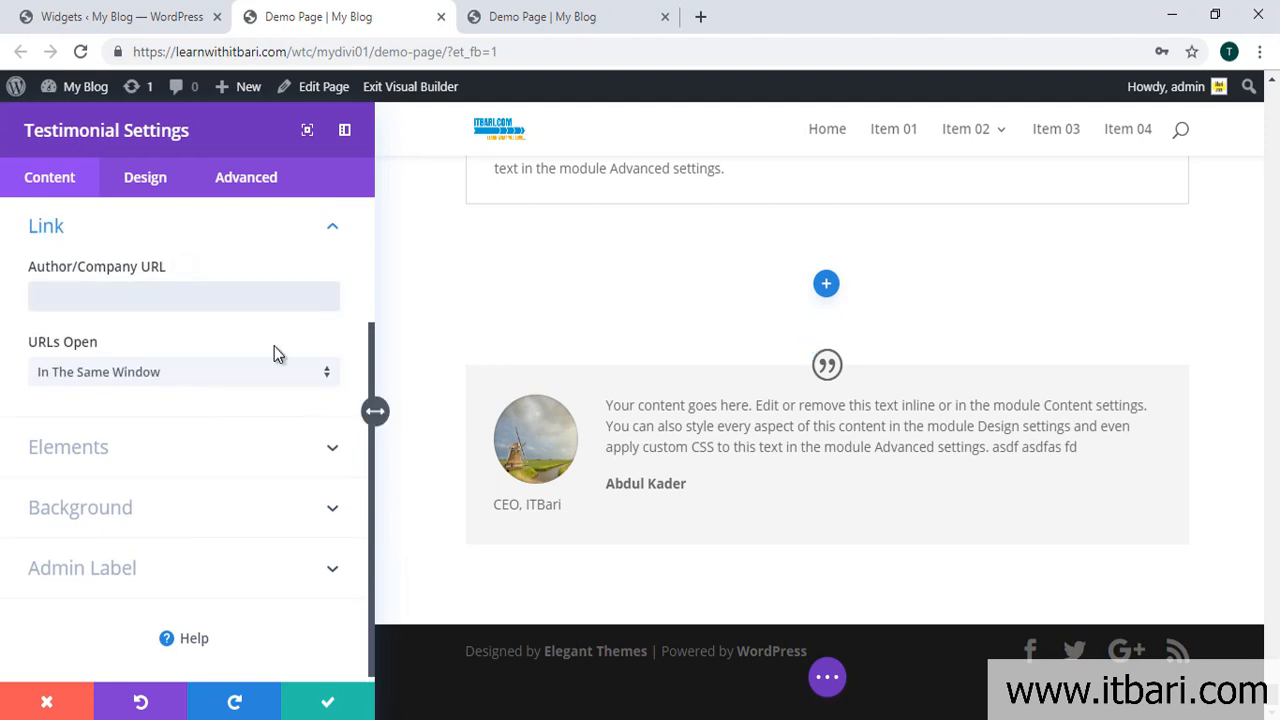
pyautogui.write('www.itbari.com')
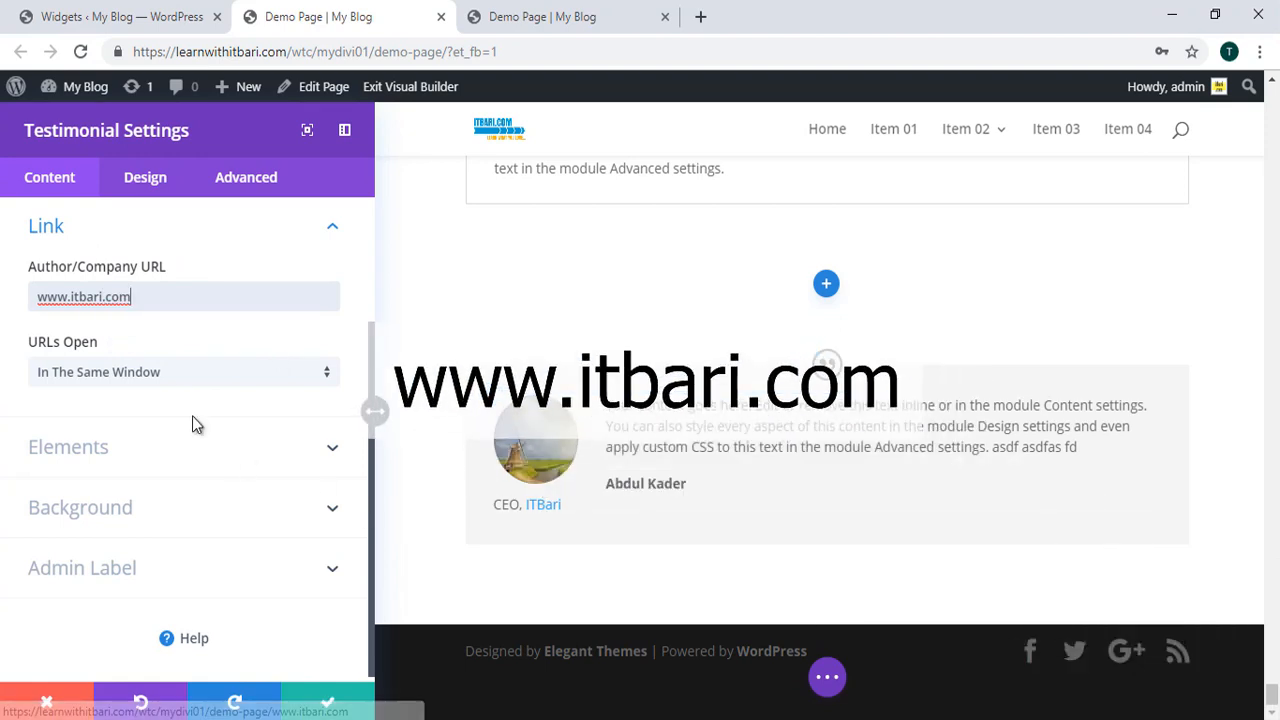
pyautogui.click(168, 385)
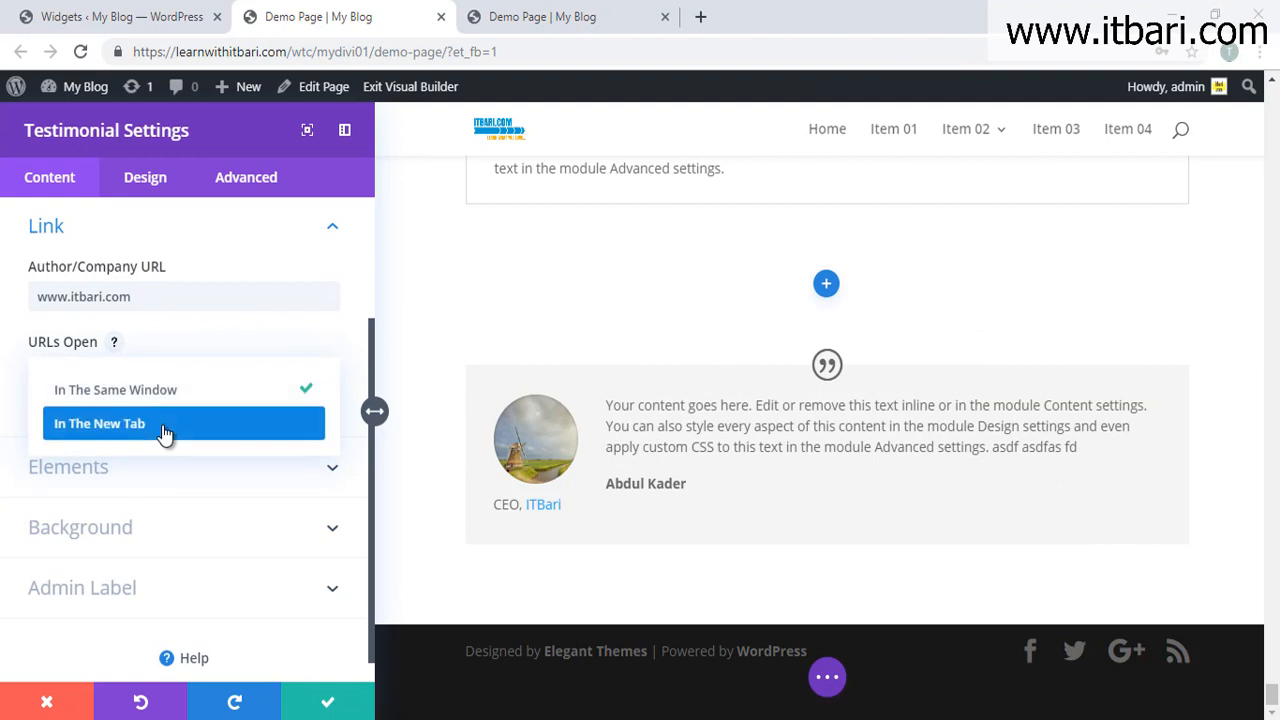
pyautogui.click(166, 434)
# Step: Toggle the quote icon off and back on, and browse the Background and Admin Label options
pyautogui.click(240, 473)
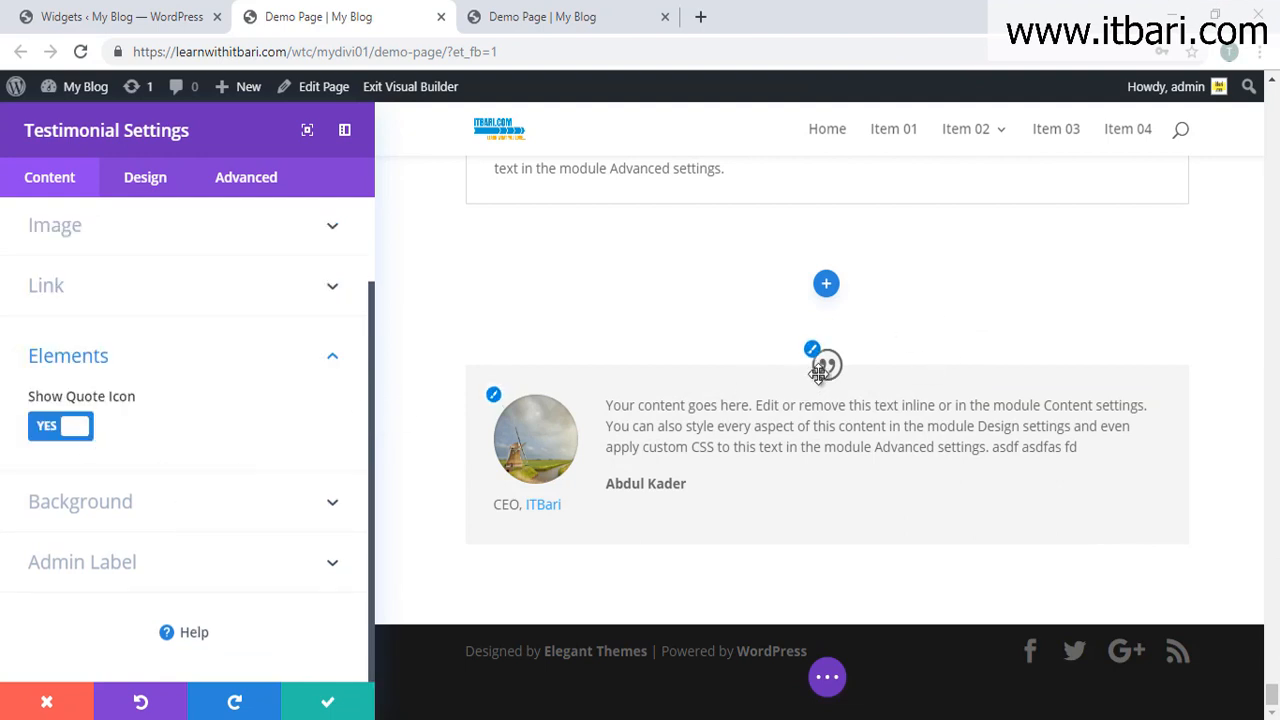
pyautogui.click(62, 427)
pyautogui.click(63, 428)
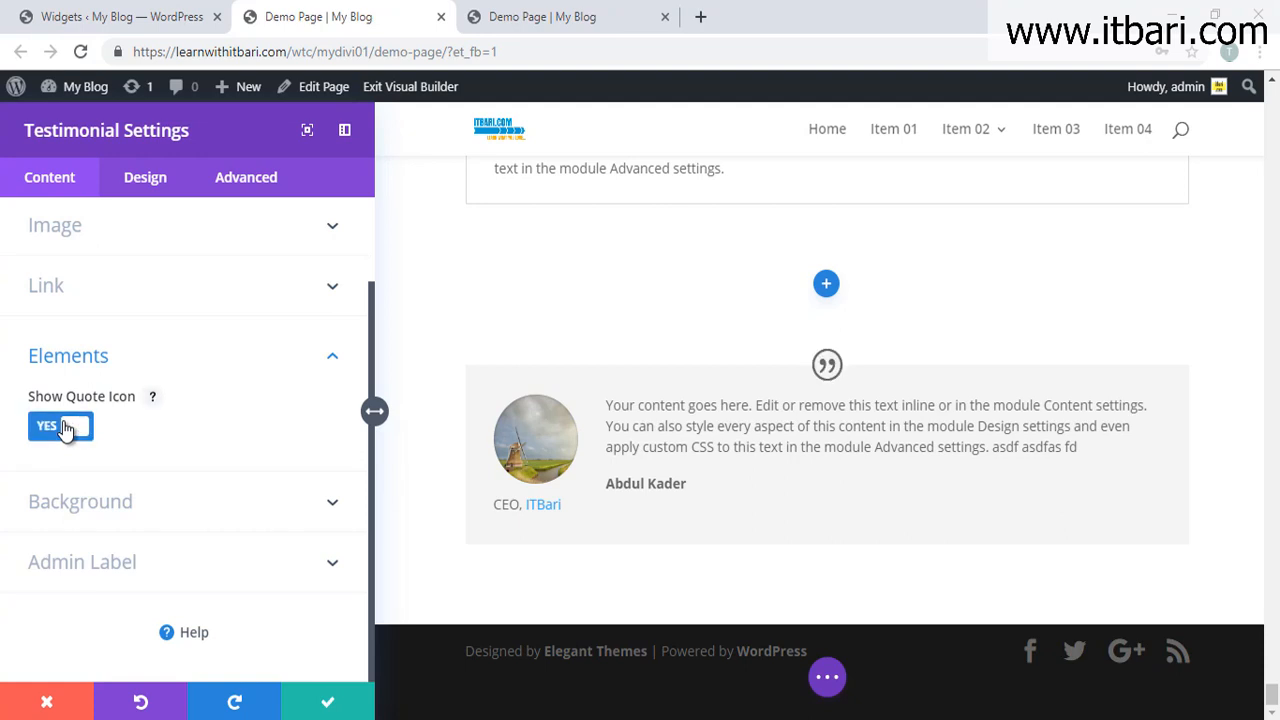
pyautogui.click(134, 497)
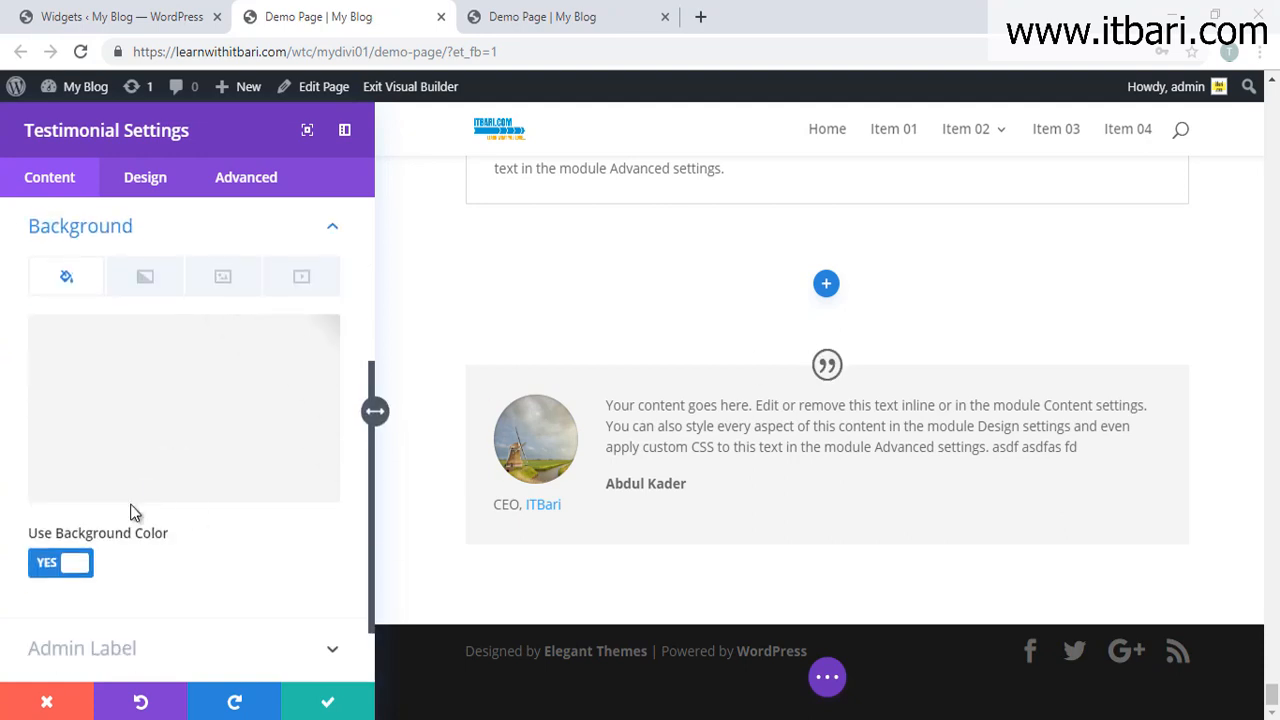
pyautogui.scroll(-1, 127, 528)
pyautogui.click(147, 562)
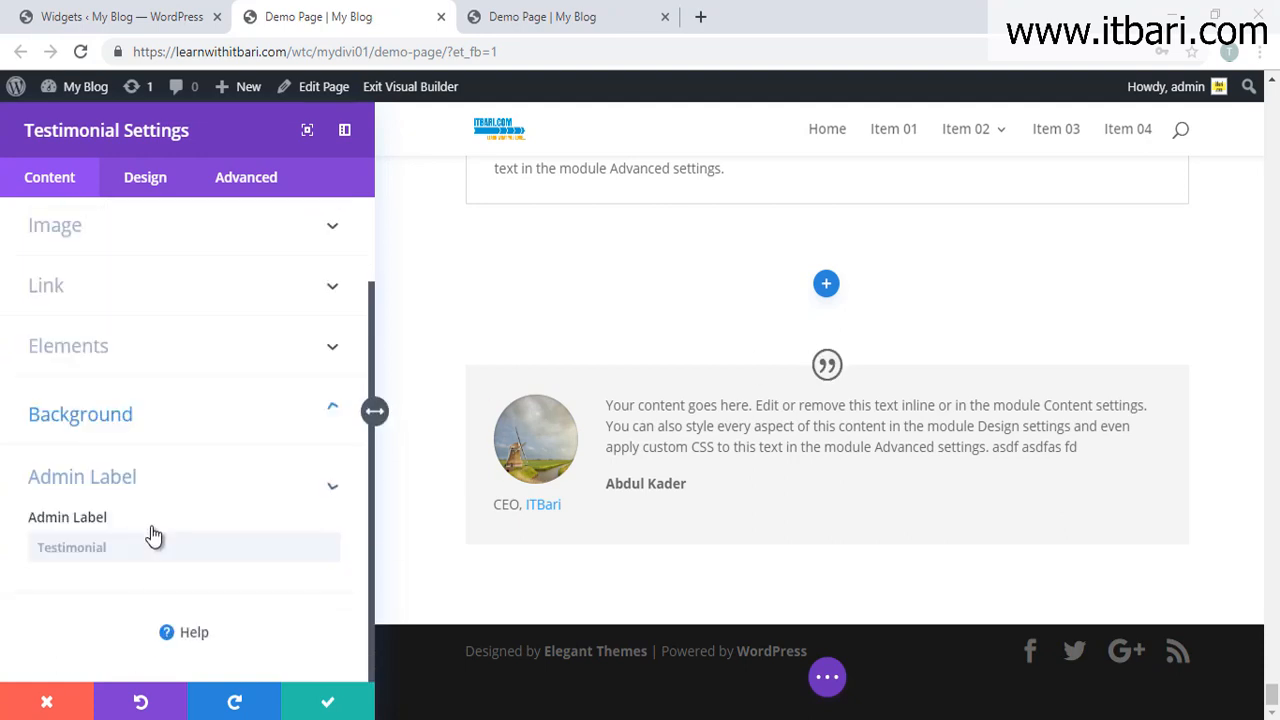
pyautogui.click(145, 180)
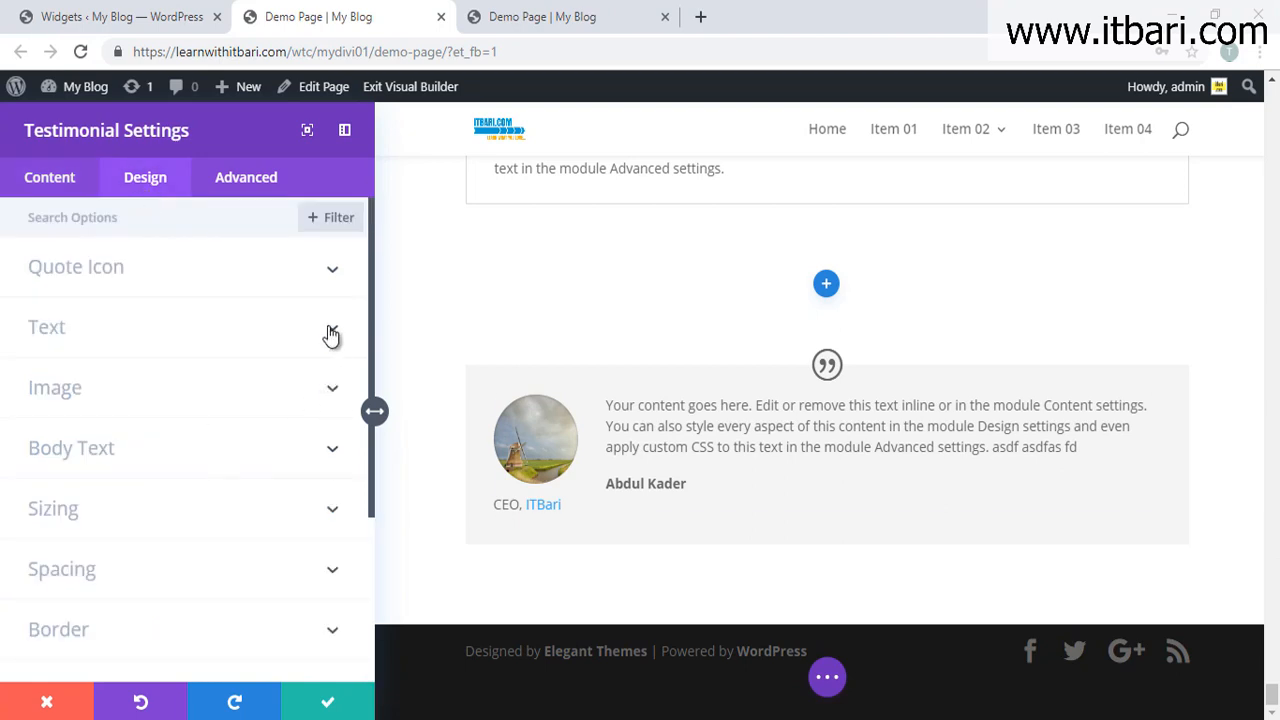
# Step: Make the quote icon red, trying red, orange, yellow and white icon backgrounds
pyautogui.click(331, 286)
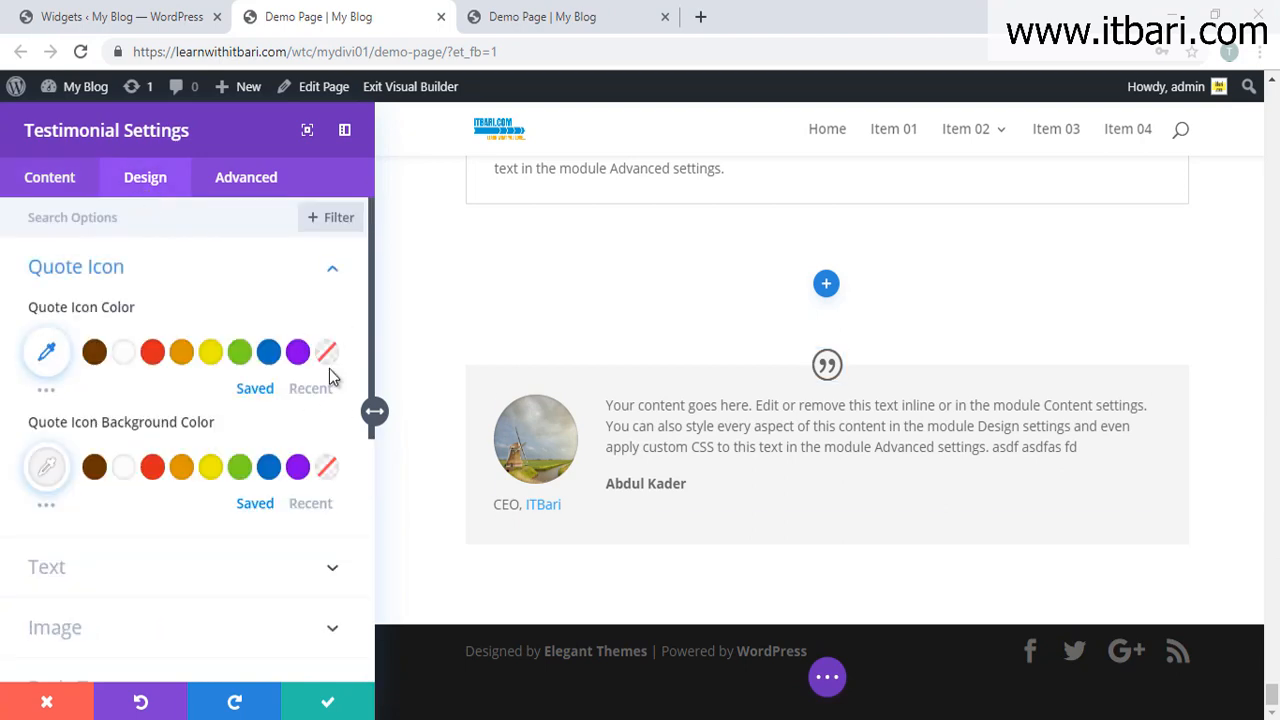
pyautogui.click(155, 355)
pyautogui.click(208, 356)
pyautogui.click(152, 351)
pyautogui.click(152, 471)
pyautogui.click(181, 470)
pyautogui.click(211, 472)
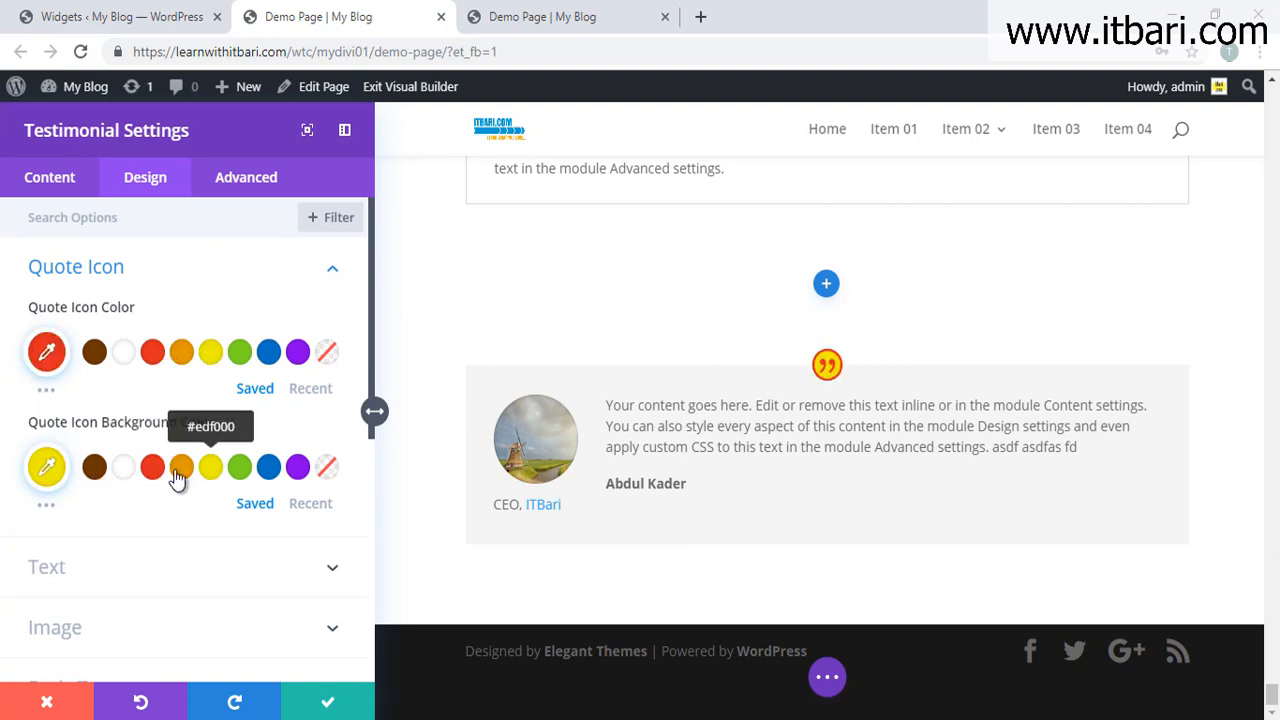
pyautogui.click(120, 470)
# Step: Try light then dark text and centre, right, then left alignment, keeping dark left-aligned text
pyautogui.scroll(-1, 180, 470)
pyautogui.click(220, 468)
pyautogui.click(156, 382)
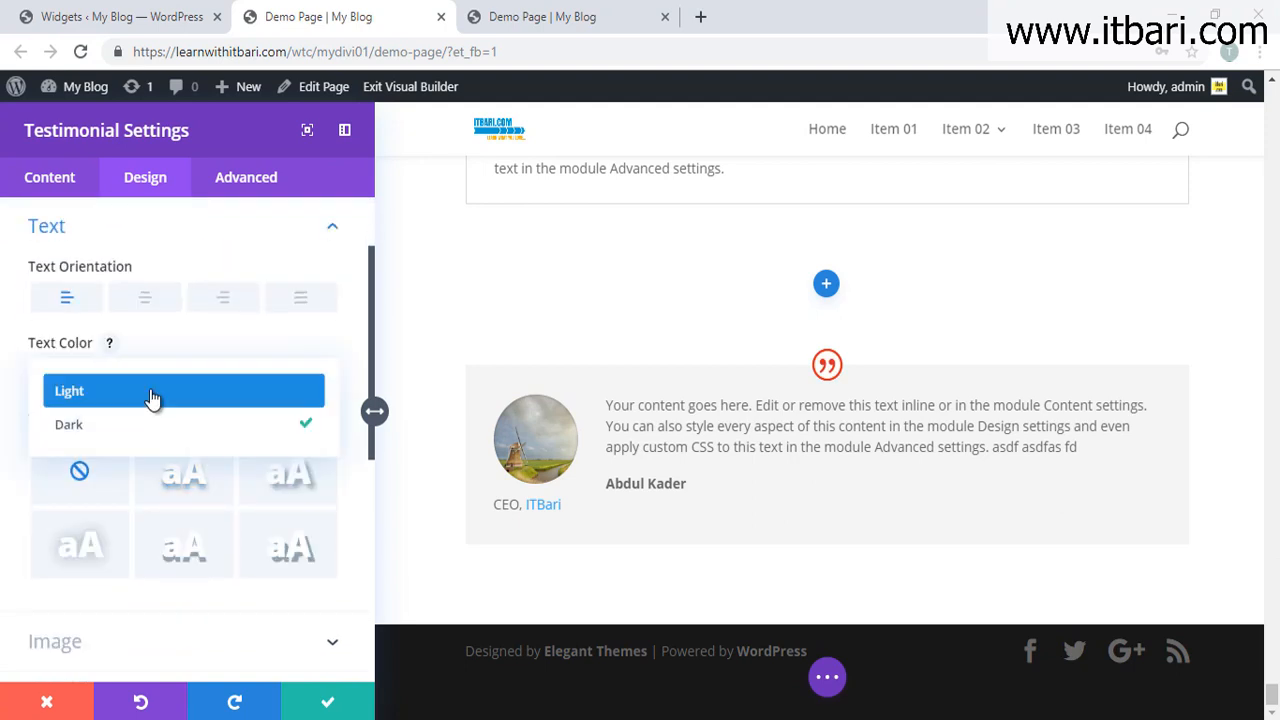
pyautogui.click(146, 397)
pyautogui.click(140, 374)
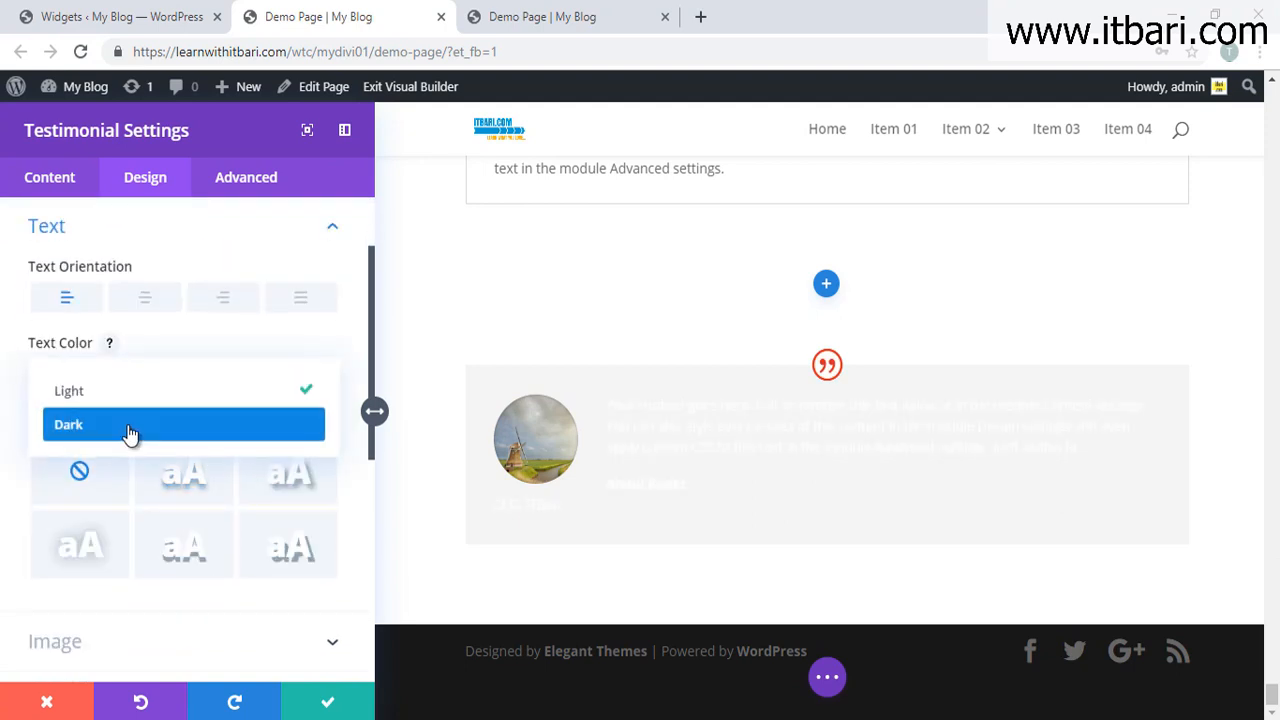
pyautogui.click(129, 428)
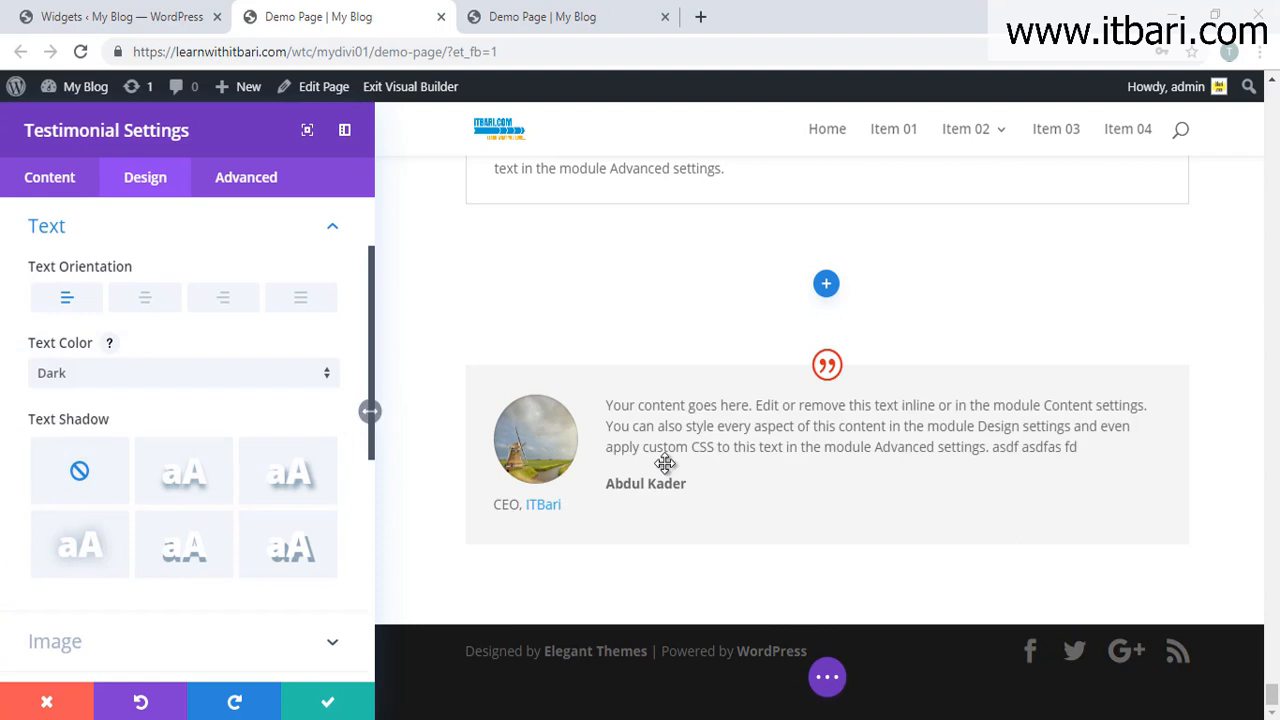
pyautogui.click(146, 297)
pyautogui.click(205, 305)
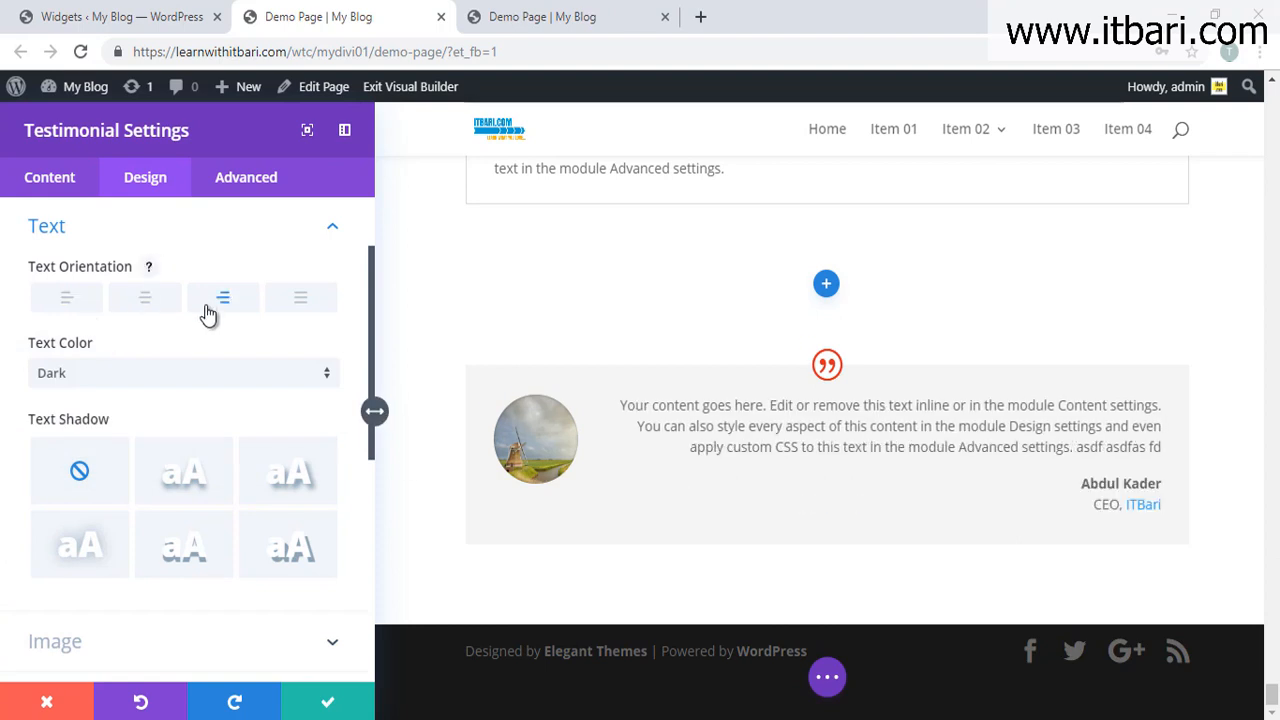
pyautogui.click(77, 300)
pyautogui.scroll(-3, 277, 490)
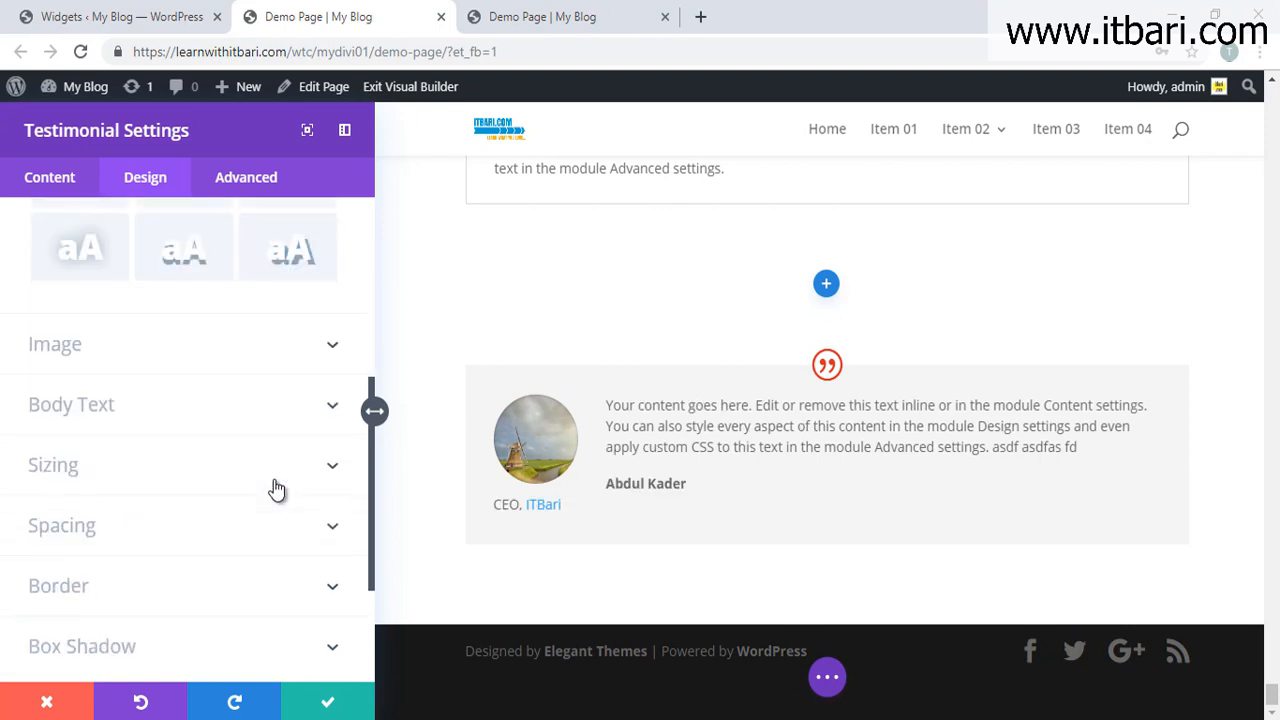
# Step: Adjust the portrait's rounded corners with the slider, then type a 90px radius
pyautogui.click(331, 345)
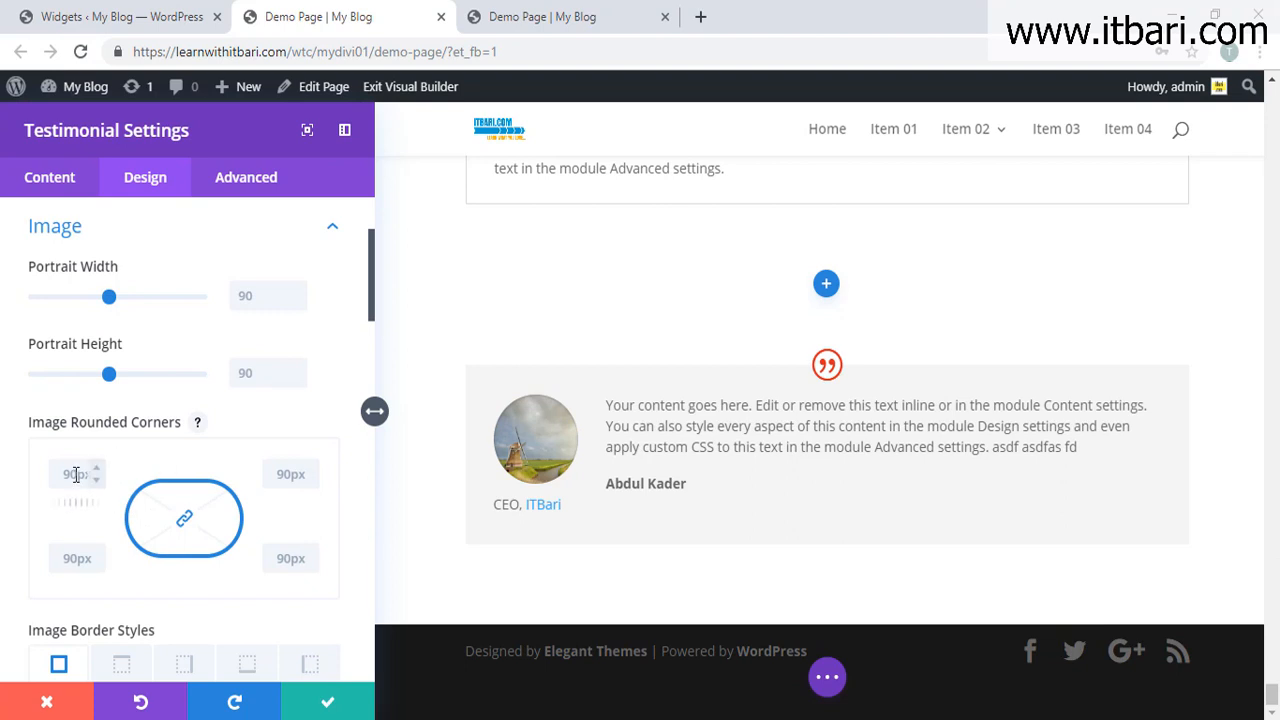
pyautogui.moveTo(77, 503); pyautogui.dragTo(166, 490)
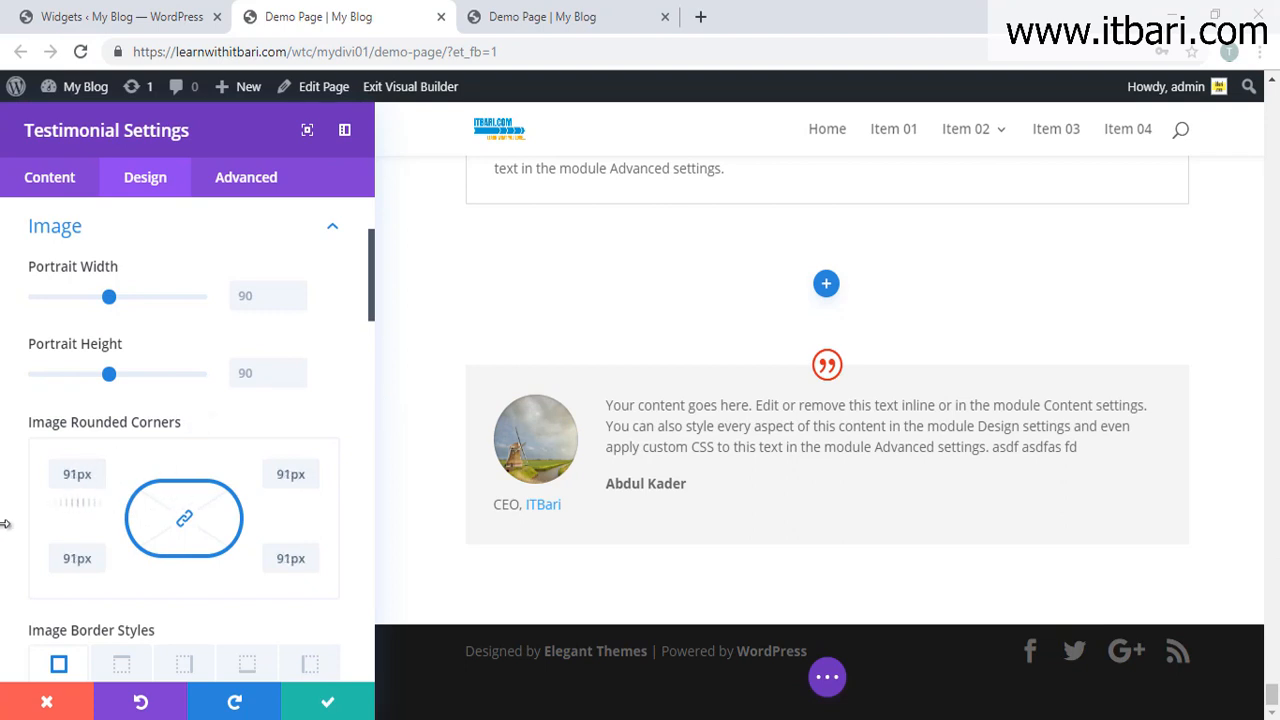
pyautogui.moveTo(60, 503)
pyautogui.mouseDown()
pyautogui.moveTo(37, 503)
pyautogui.moveTo(157, 506)
pyautogui.moveTo(43, 503)
pyautogui.moveTo(117, 502)
pyautogui.moveTo(81, 502)
pyautogui.mouseUp()
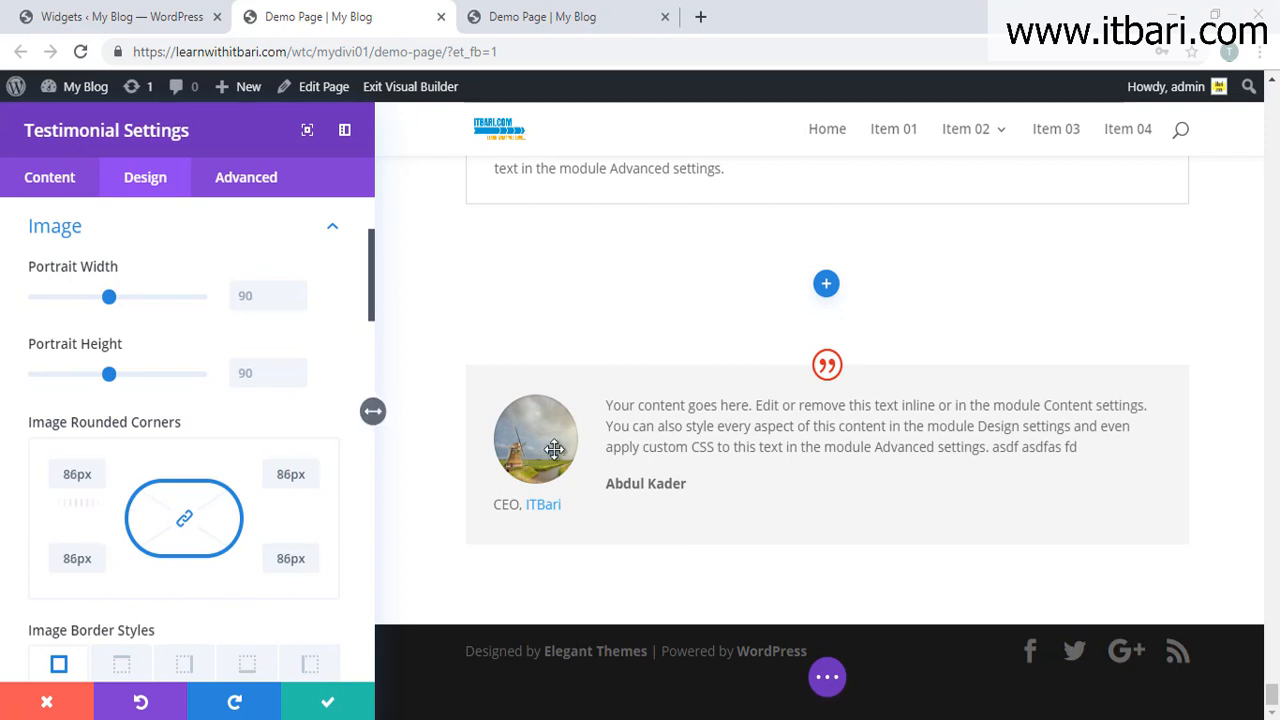
pyautogui.doubleClick(74, 479)
pyautogui.write('90p')
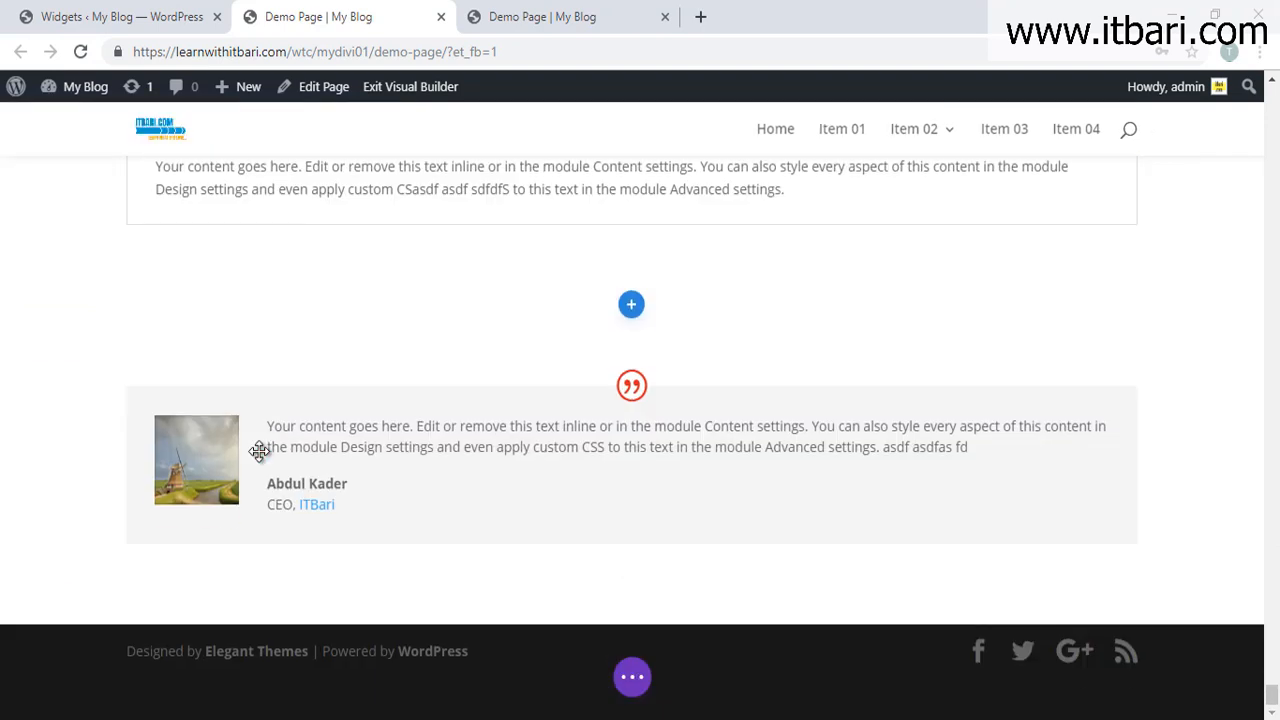
pyautogui.moveTo(437, 491)
# Step: Reopen the testimonial's Design image options and drag the corner radius to 94px
pyautogui.click(605, 438)
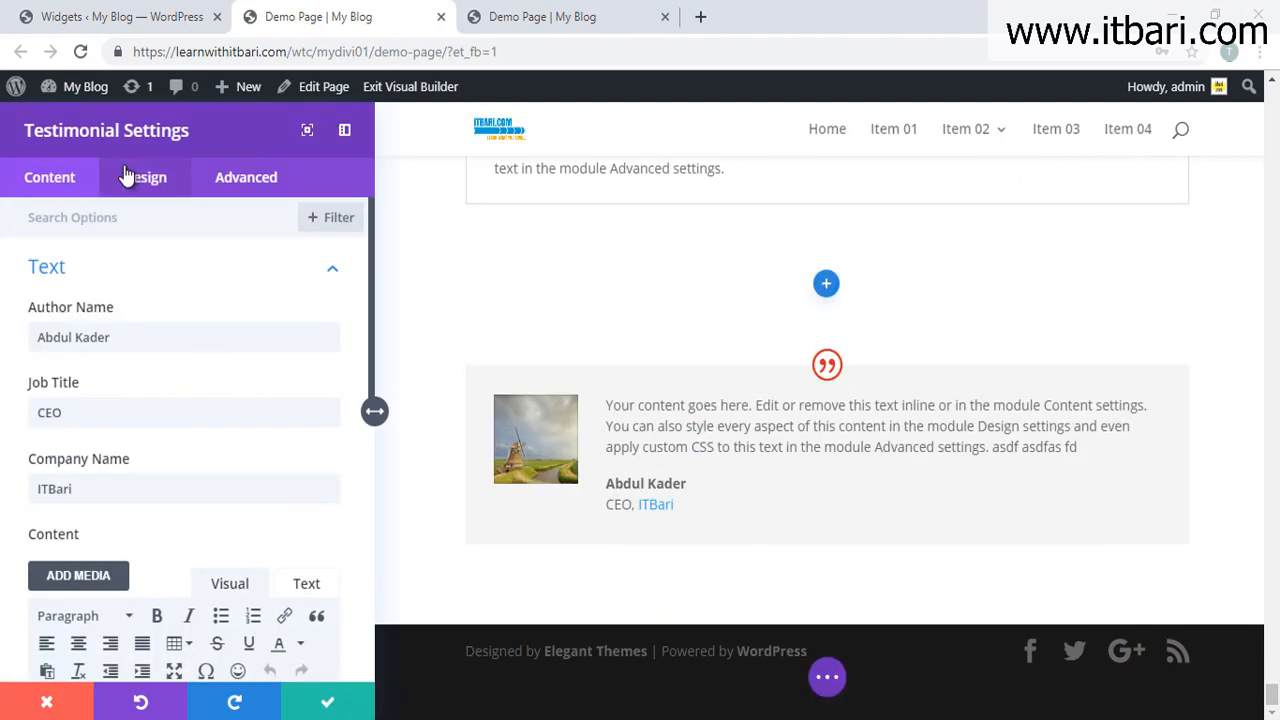
pyautogui.click(127, 176)
pyautogui.click(165, 410)
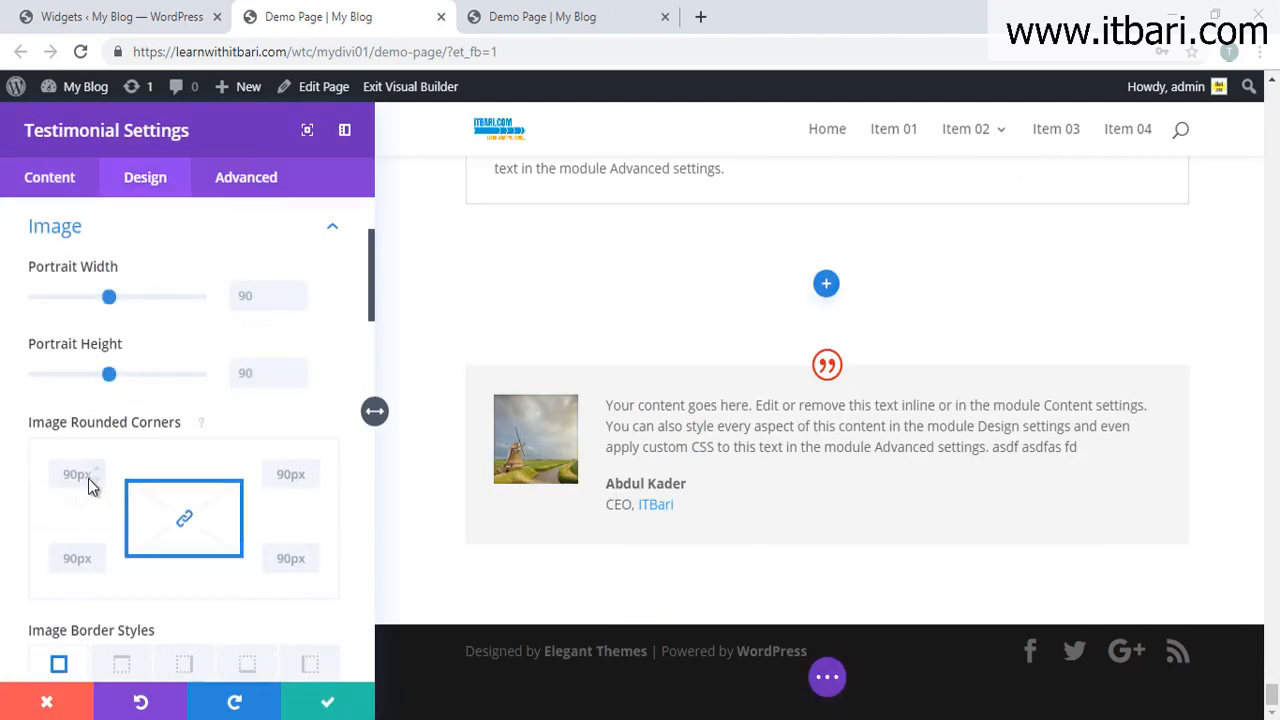
pyautogui.moveTo(80, 503); pyautogui.dragTo(108, 502)
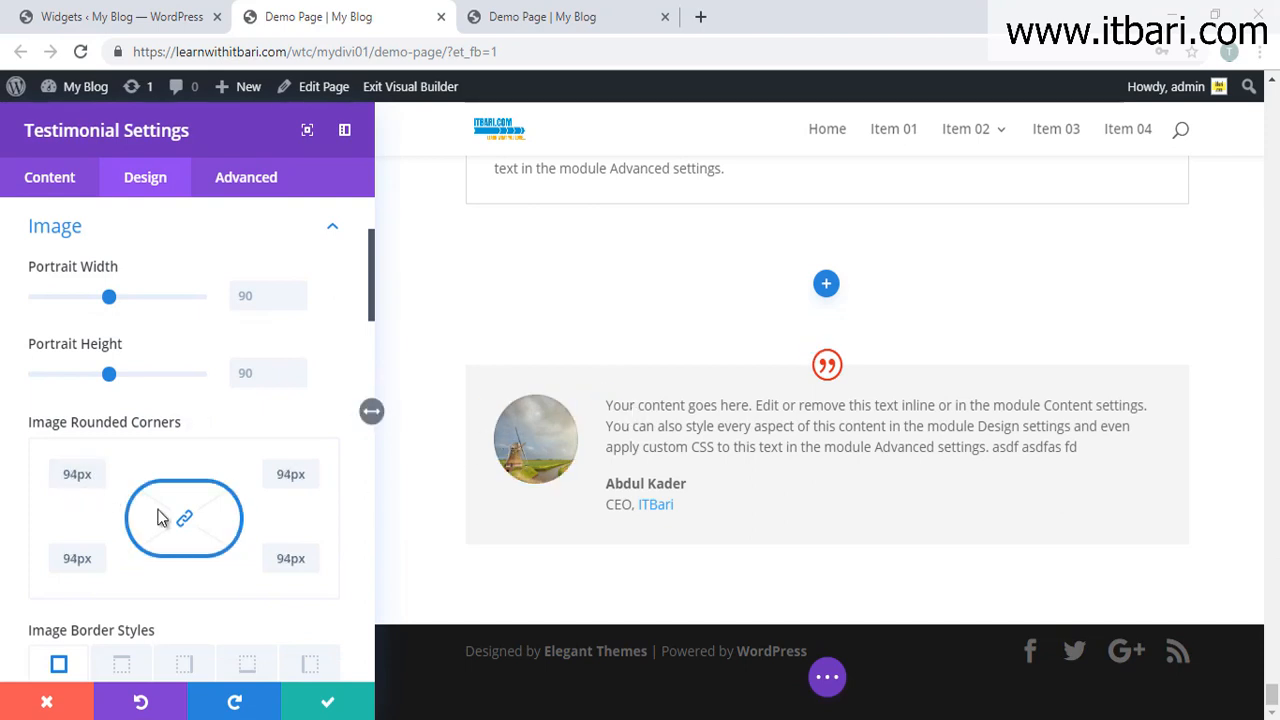
pyautogui.scroll(-4, 156, 507)
pyautogui.scroll(-3, 64, 555)
pyautogui.scroll(-10, 112, 435)
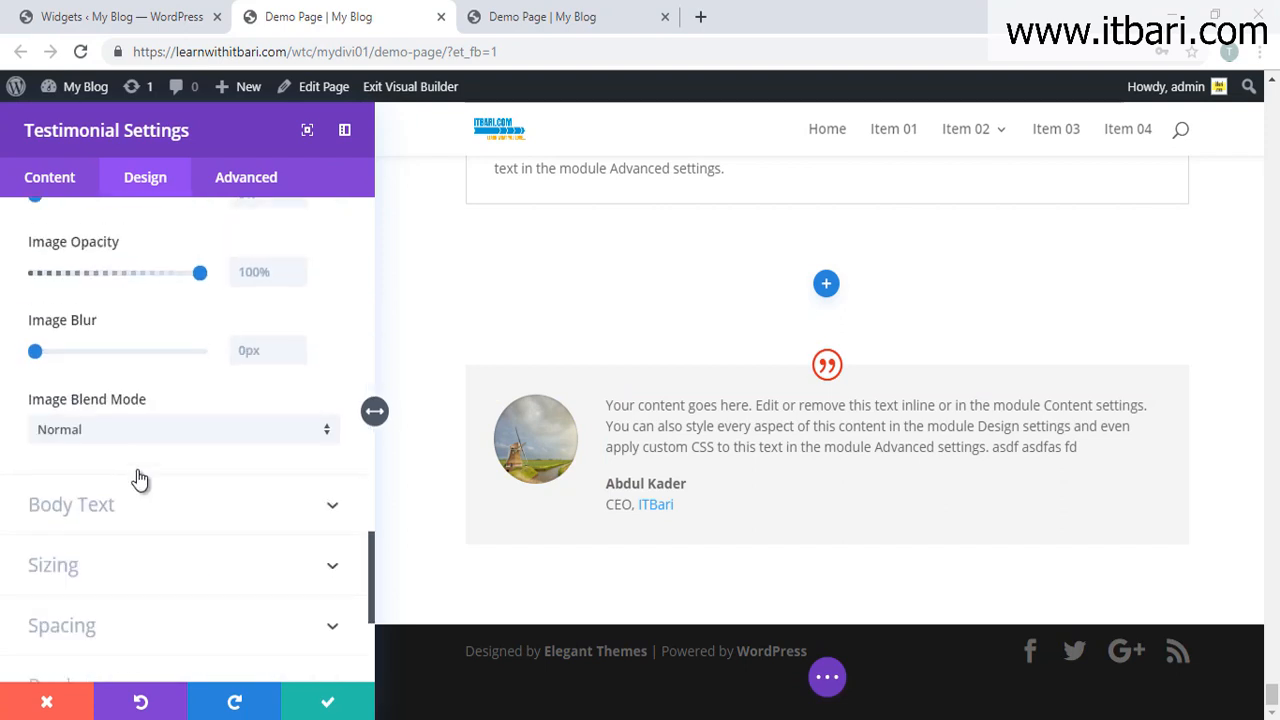
# Step: Close the testimonial settings and add a regular section with a one-column row holding a Text module
pyautogui.click(330, 700)
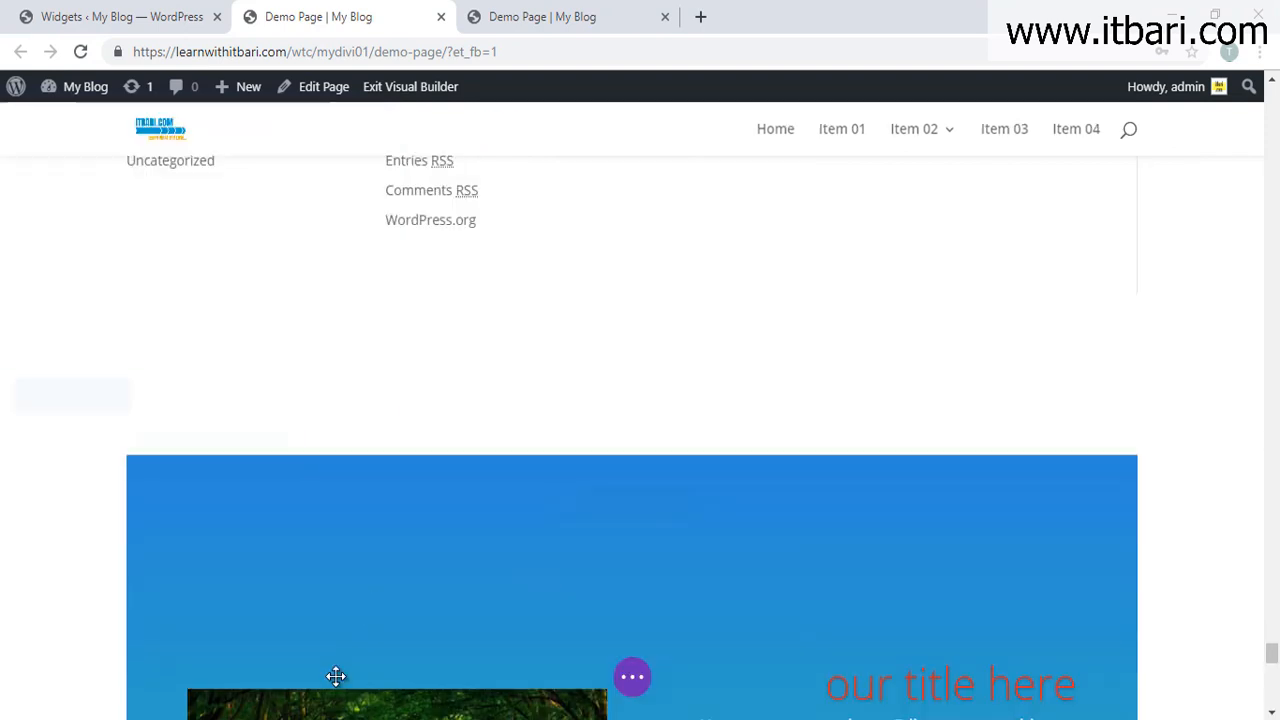
pyautogui.scroll(-15, 676, 452)
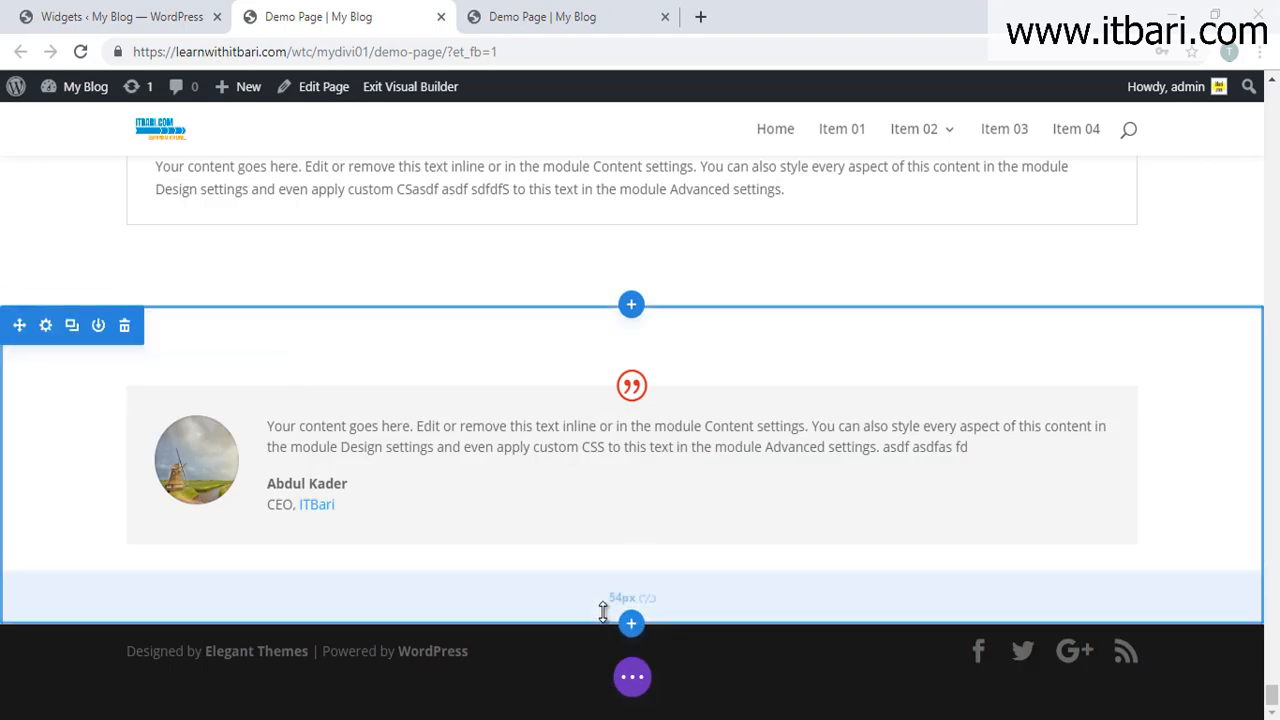
pyautogui.click(630, 632)
pyautogui.click(531, 560)
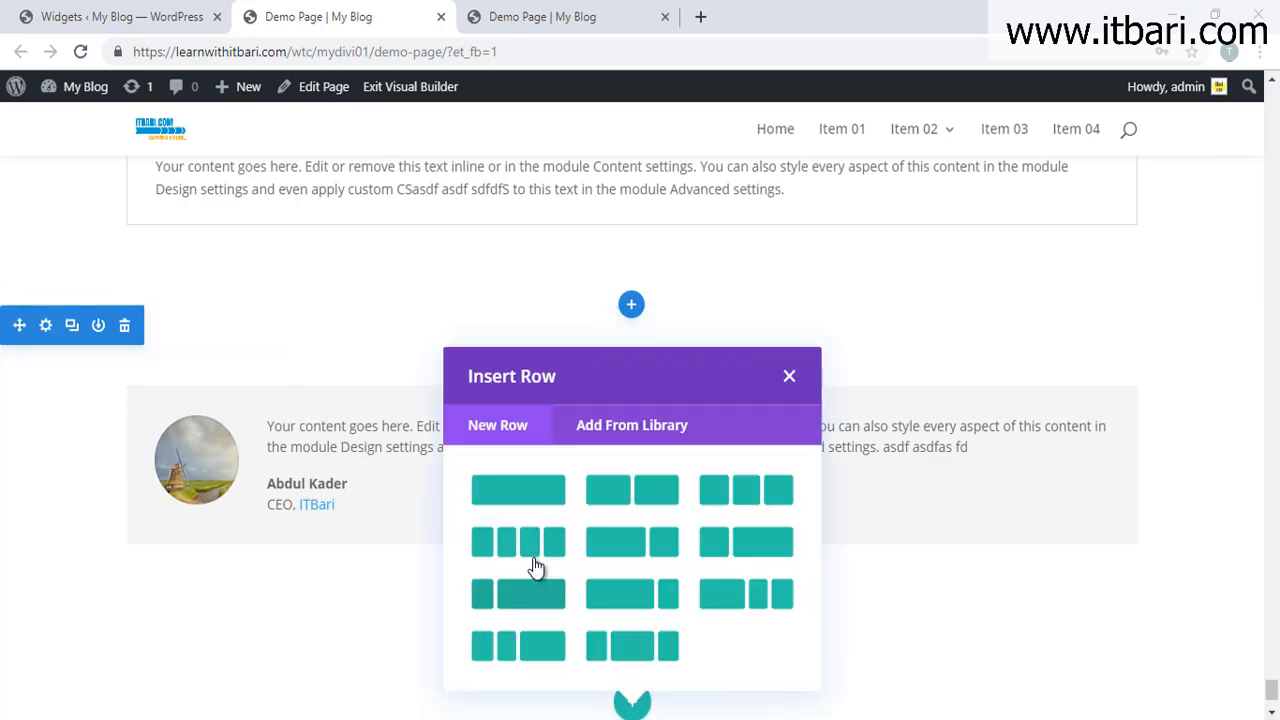
pyautogui.click(523, 492)
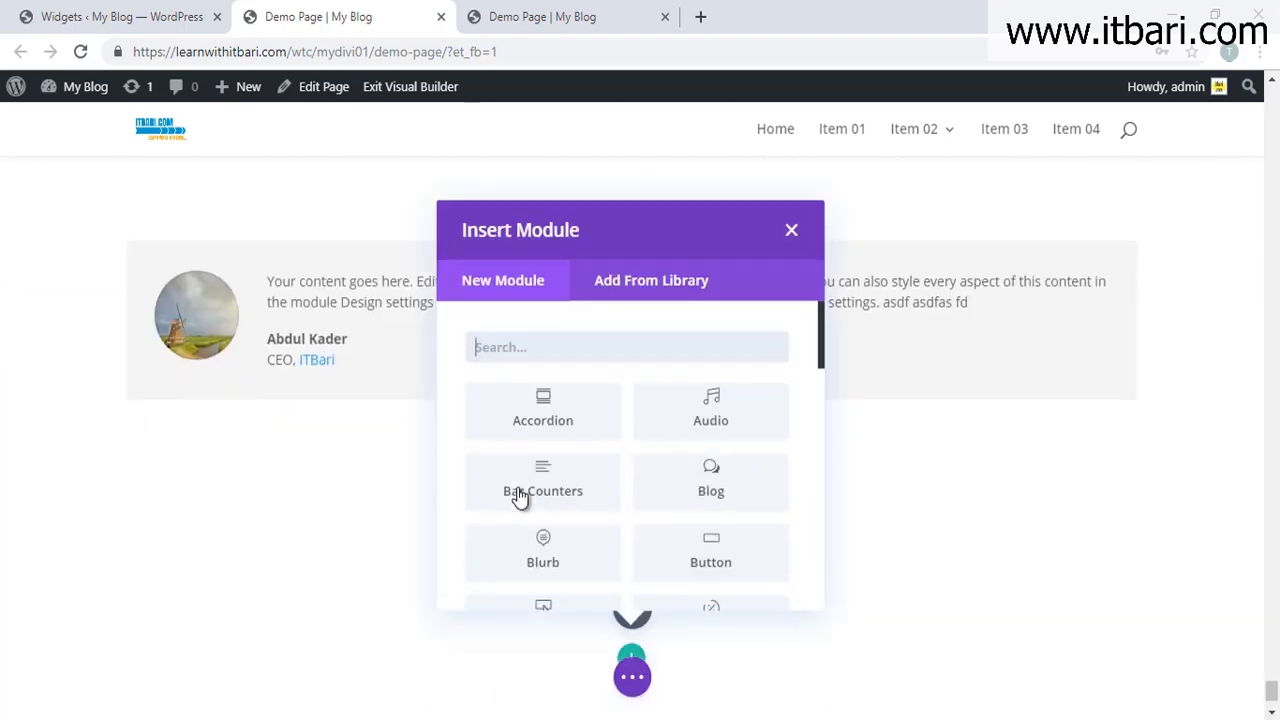
pyautogui.scroll(-10, 553, 468)
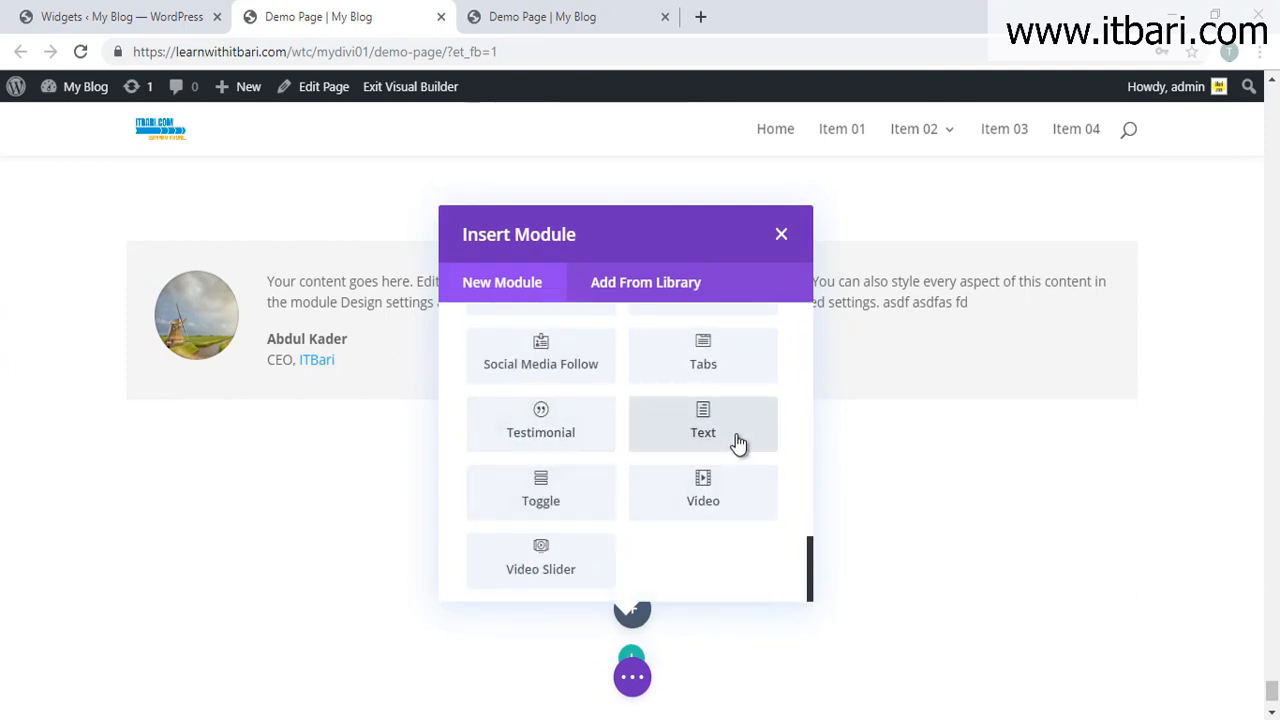
pyautogui.click(737, 440)
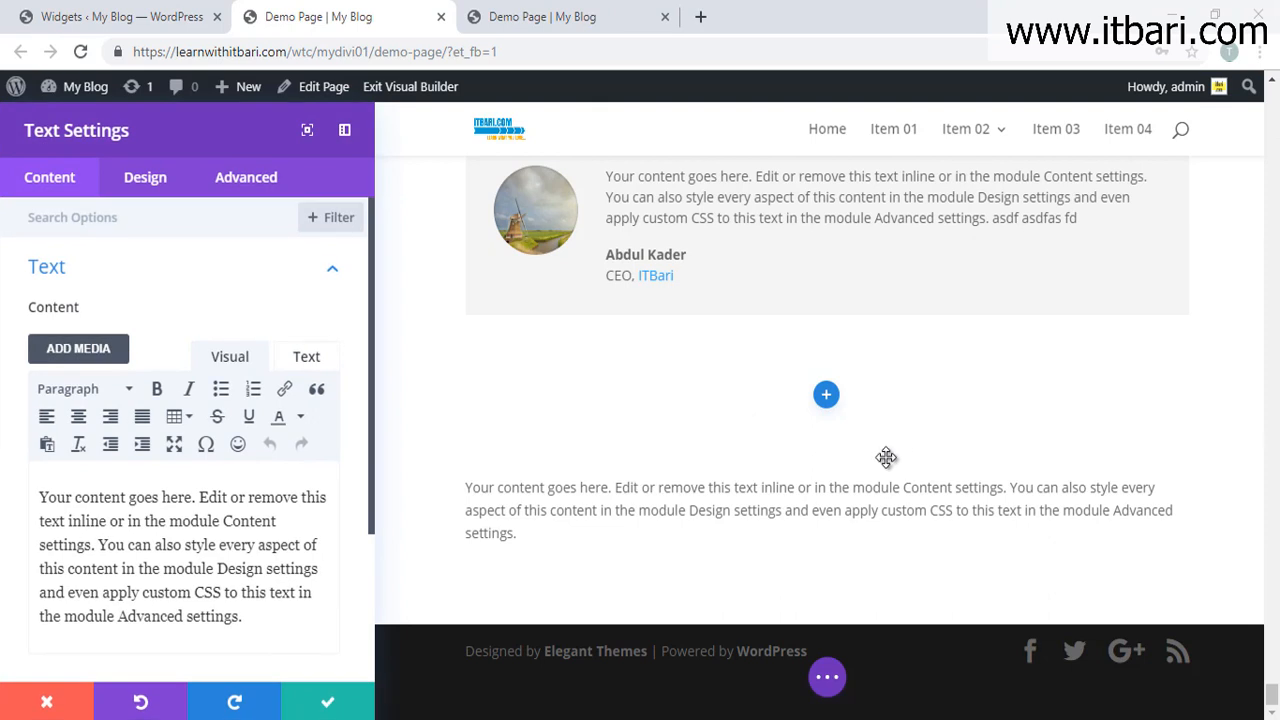
# Step: Add the line 'This is our heading' above the text and format it as Heading 2
pyautogui.click(223, 616)
pyautogui.scroll(-1, 222, 617)
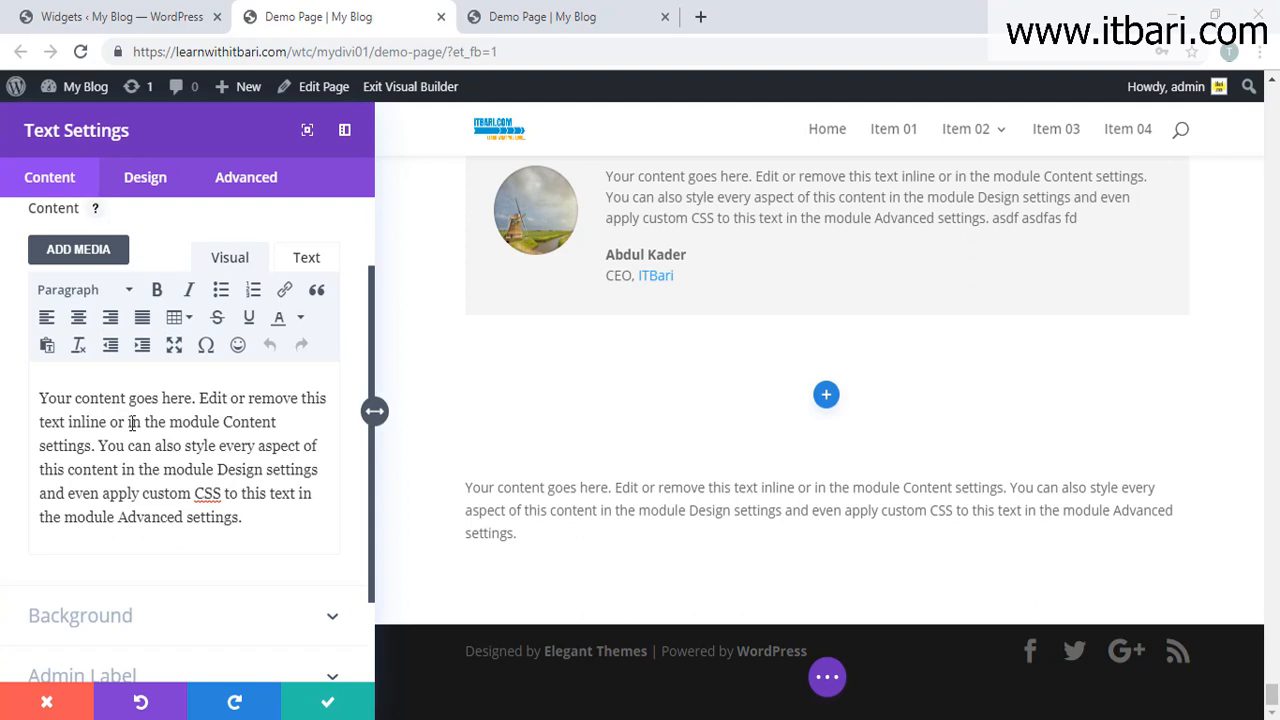
pyautogui.press('Return')
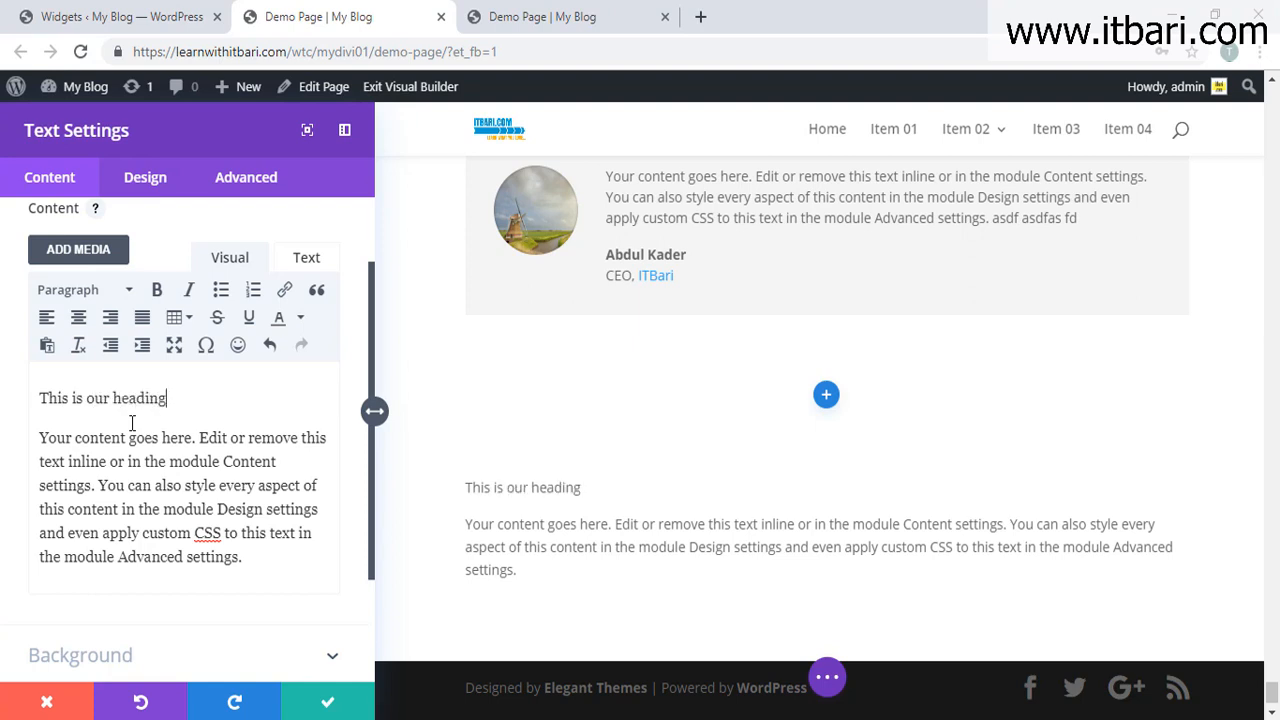
pyautogui.tripleClick(20, 410)
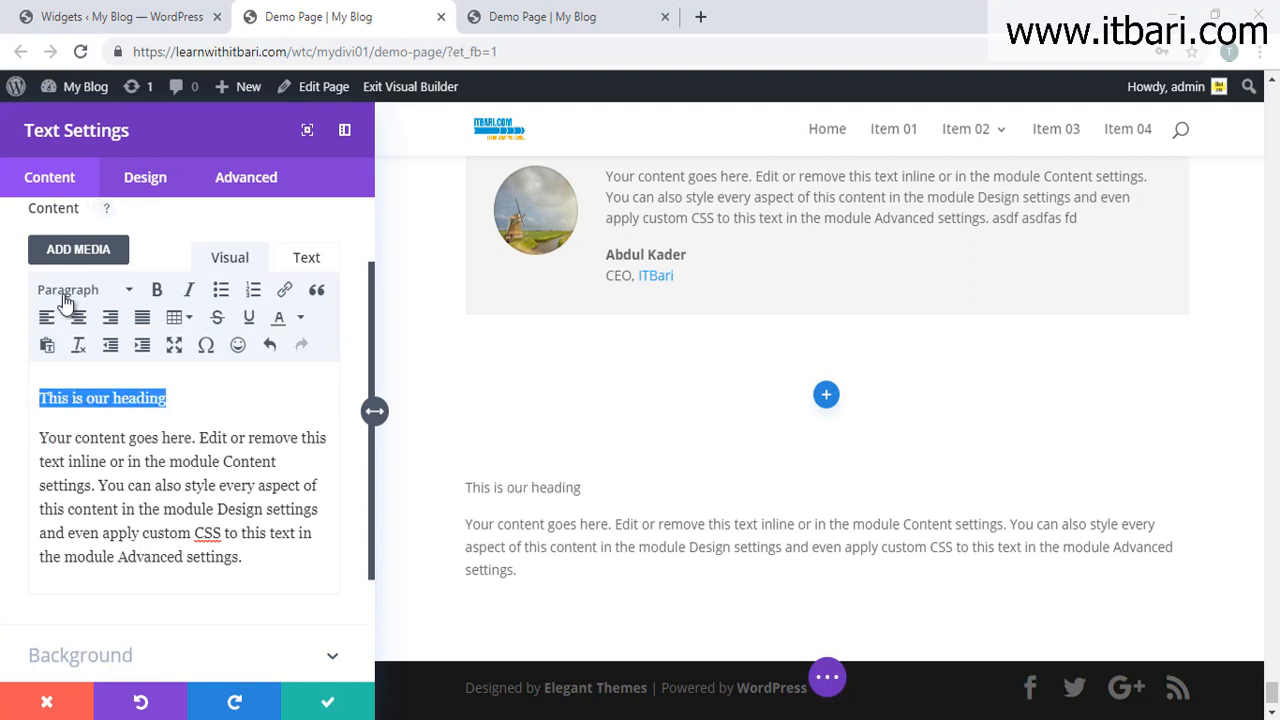
pyautogui.click(110, 289)
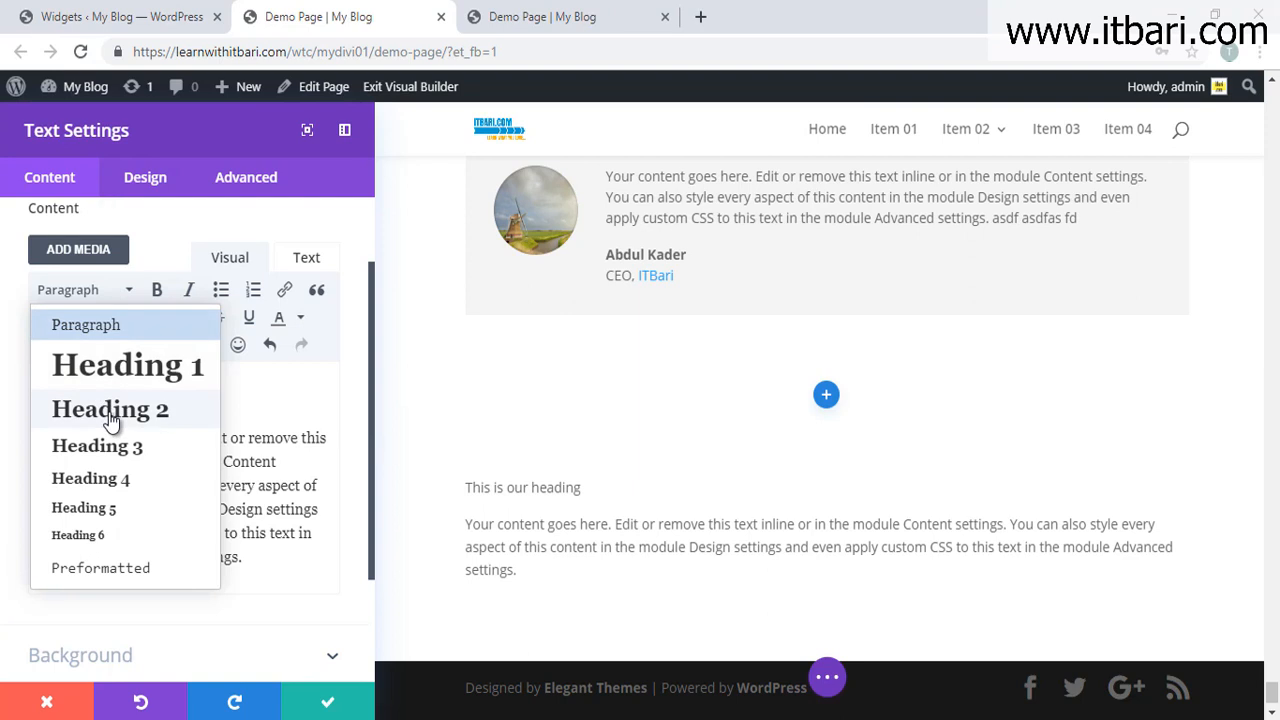
pyautogui.click(108, 418)
# Step: Duplicate the heading and paragraph to make three copies, then close the Text settings
pyautogui.moveTo(271, 580); pyautogui.dragTo(0, 373)
pyautogui.hotkey('ctrl', 'c')
pyautogui.press('Right')
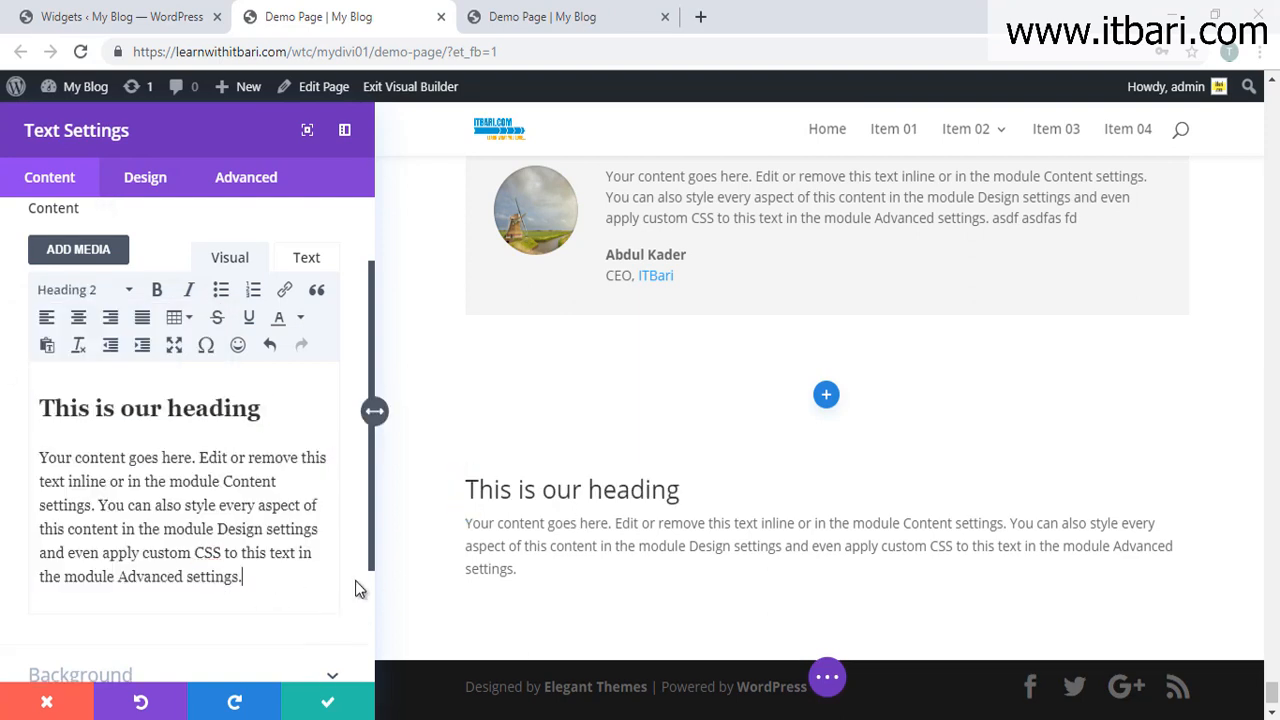
pyautogui.hotkey('ctrl', 'v')
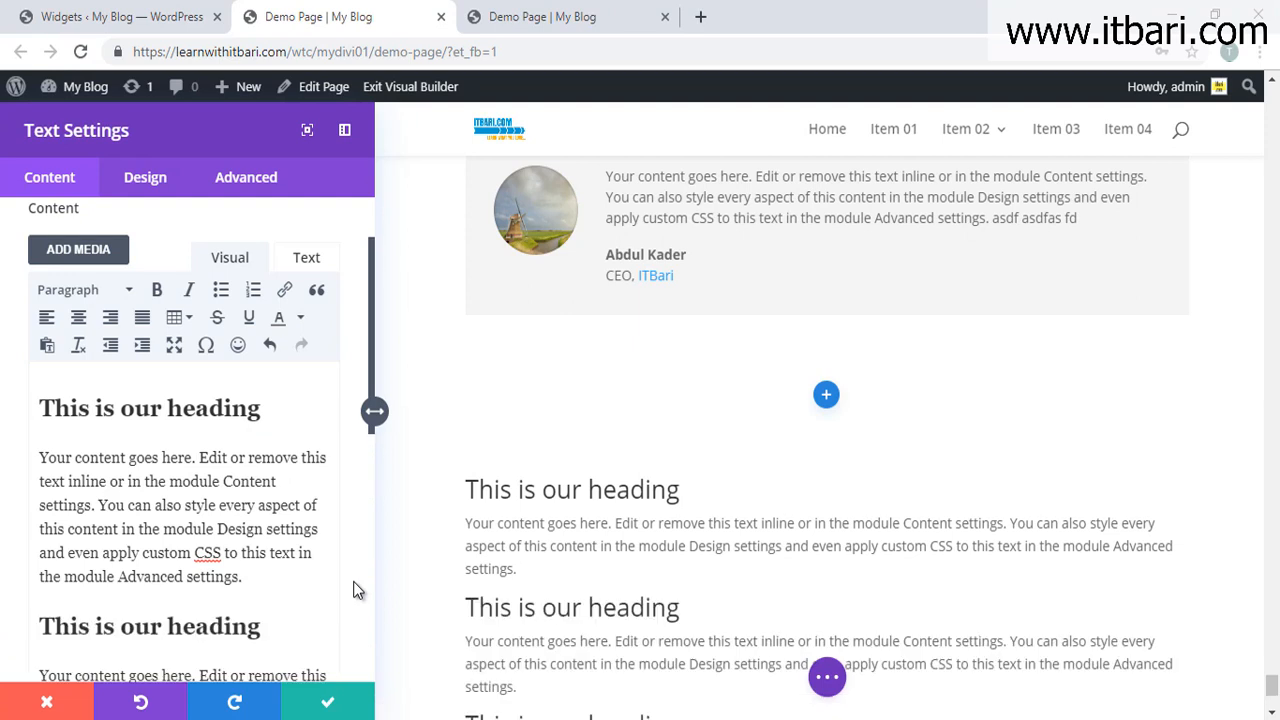
pyautogui.scroll(-3, 586, 560)
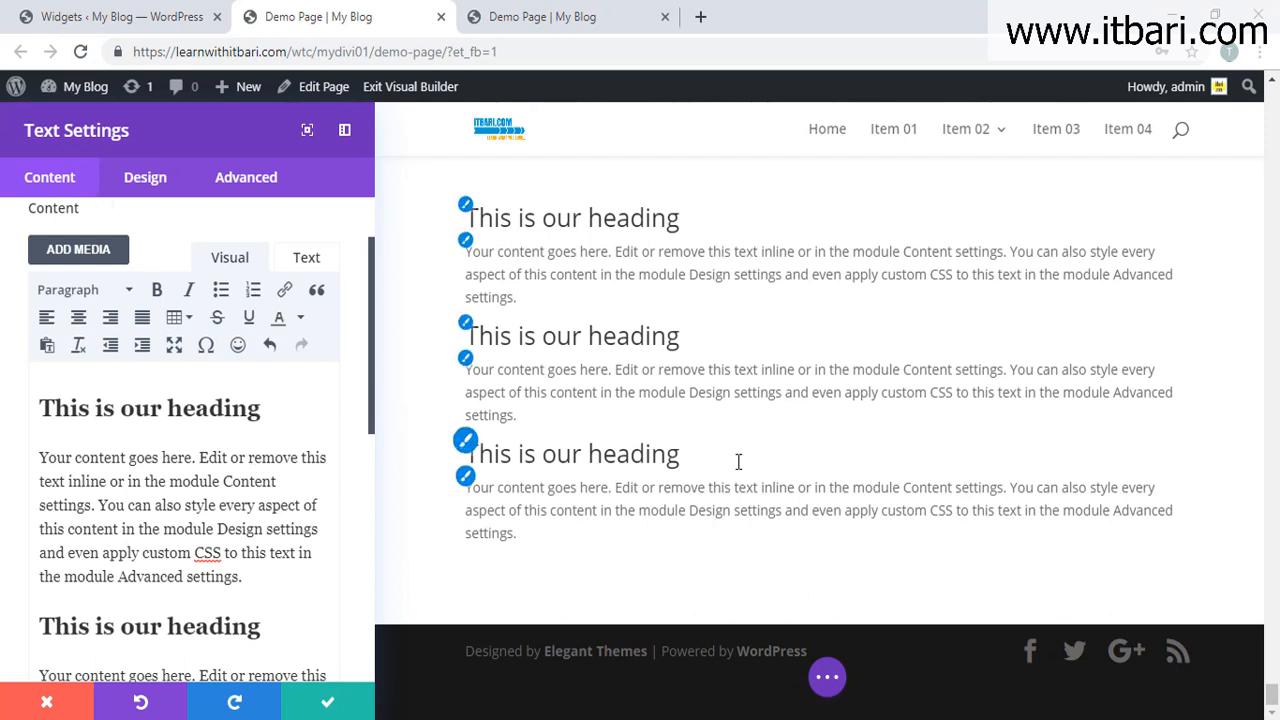
pyautogui.click(372, 714)
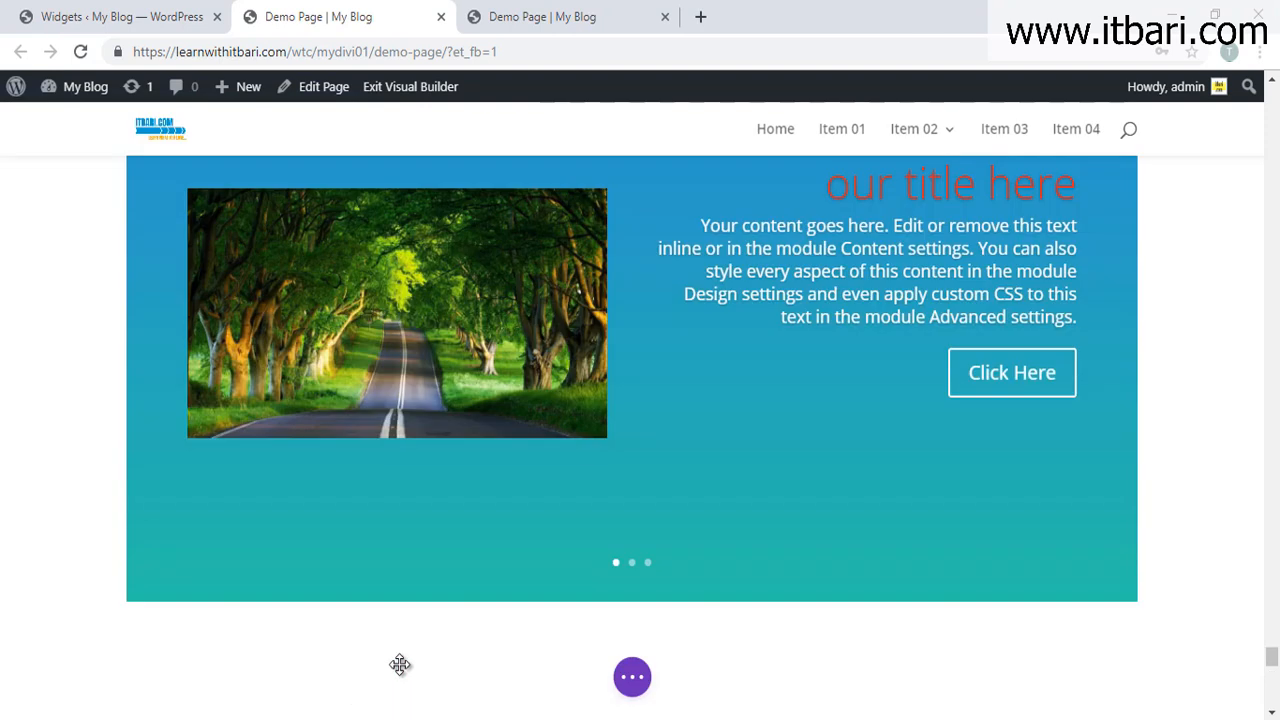
# Step: Add a regular section with a one-column row holding a Toggle module, then expand and collapse it
pyautogui.scroll(-5, 683, 543)
pyautogui.click(631, 623)
pyautogui.click(545, 580)
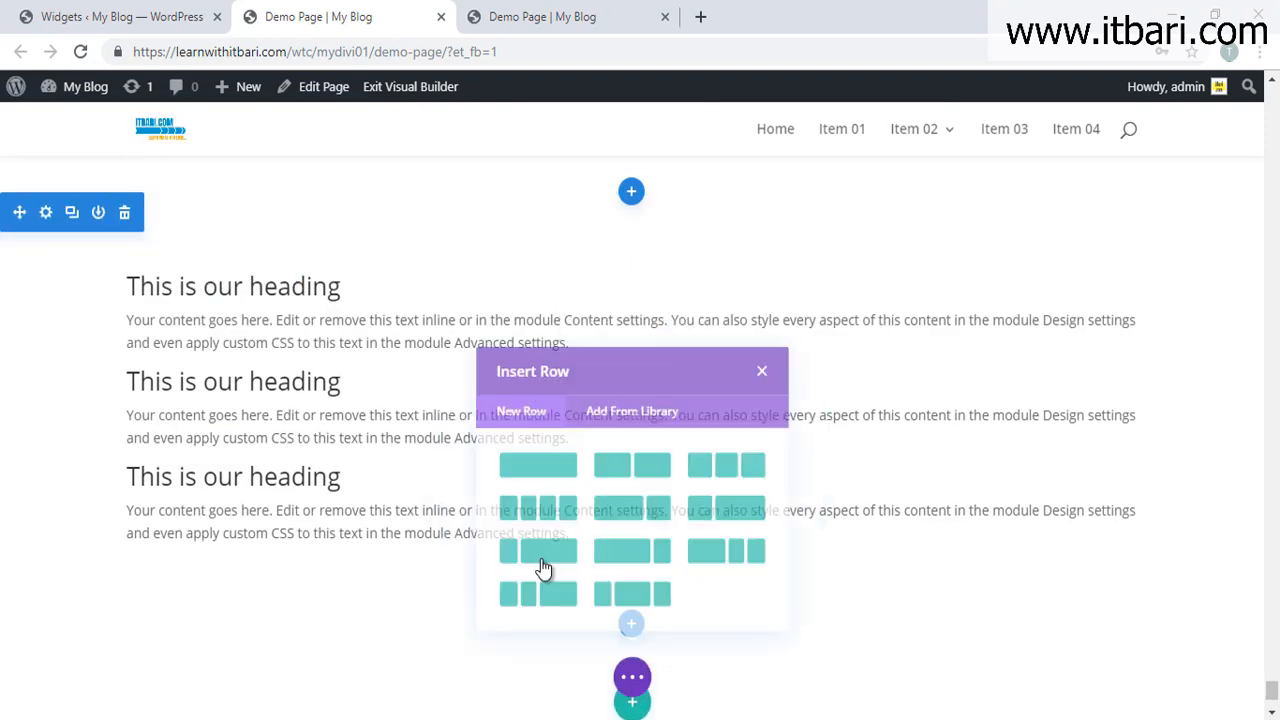
pyautogui.click(563, 486)
pyautogui.scroll(-10, 580, 480)
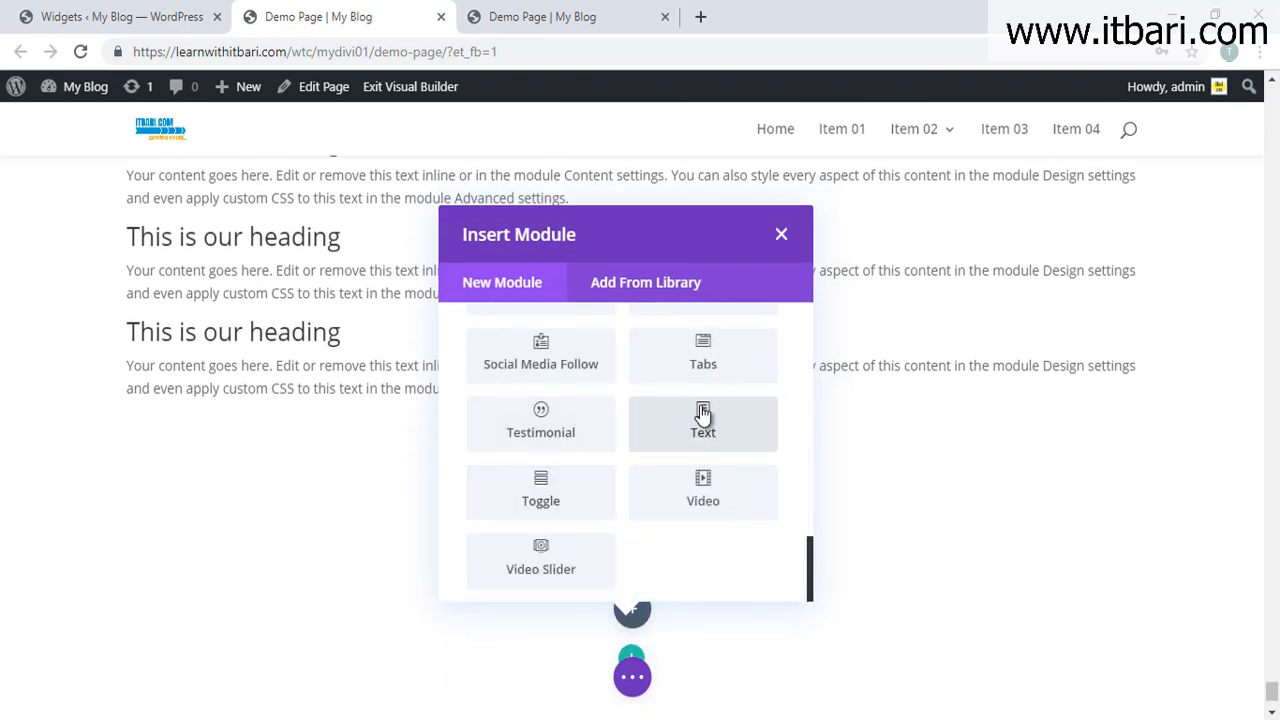
pyautogui.click(548, 502)
pyautogui.click(1164, 530)
pyautogui.click(1164, 516)
pyautogui.scroll(-2, 257, 497)
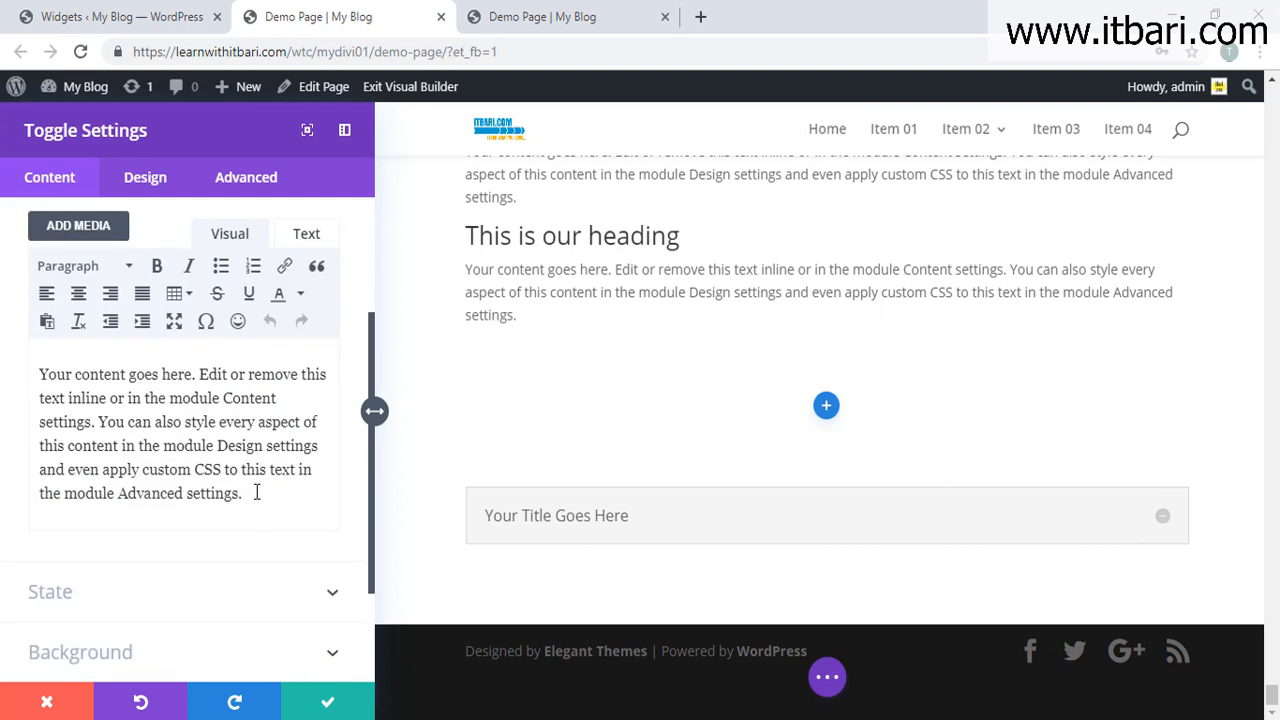
# Step: Append the filler words 'asdf asdf asdfdf' to the toggle text and check the expanded body
pyautogui.scroll(1, 259, 509)
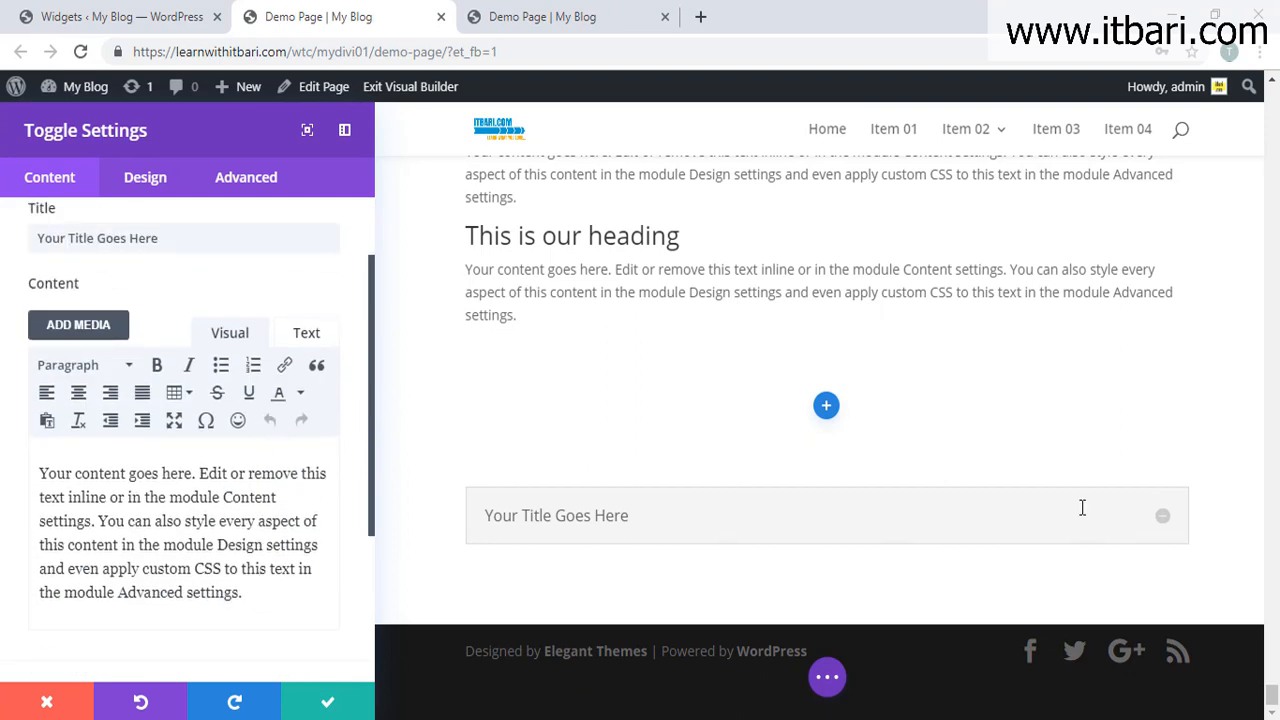
pyautogui.scroll(1, 186, 491)
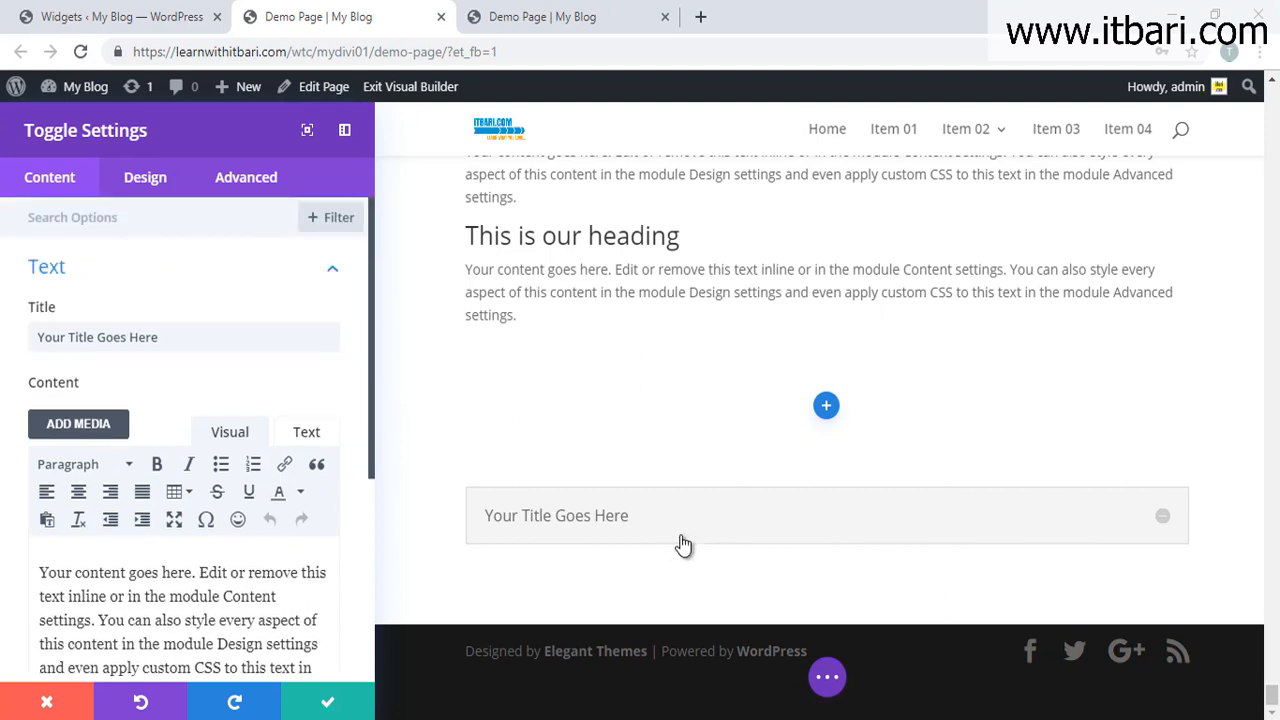
pyautogui.click(1162, 520)
pyautogui.click(1160, 520)
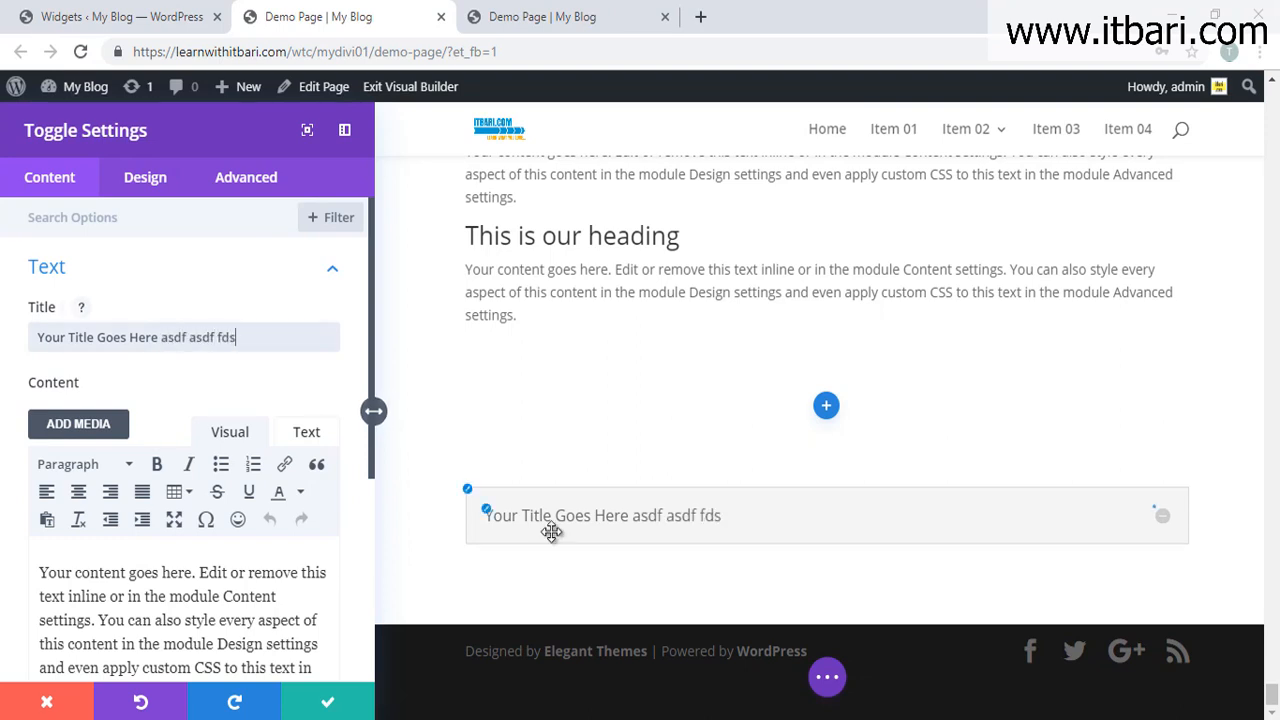
pyautogui.scroll(-3, 318, 558)
pyautogui.click(123, 322)
pyautogui.write('asdf asdf asdfdf')
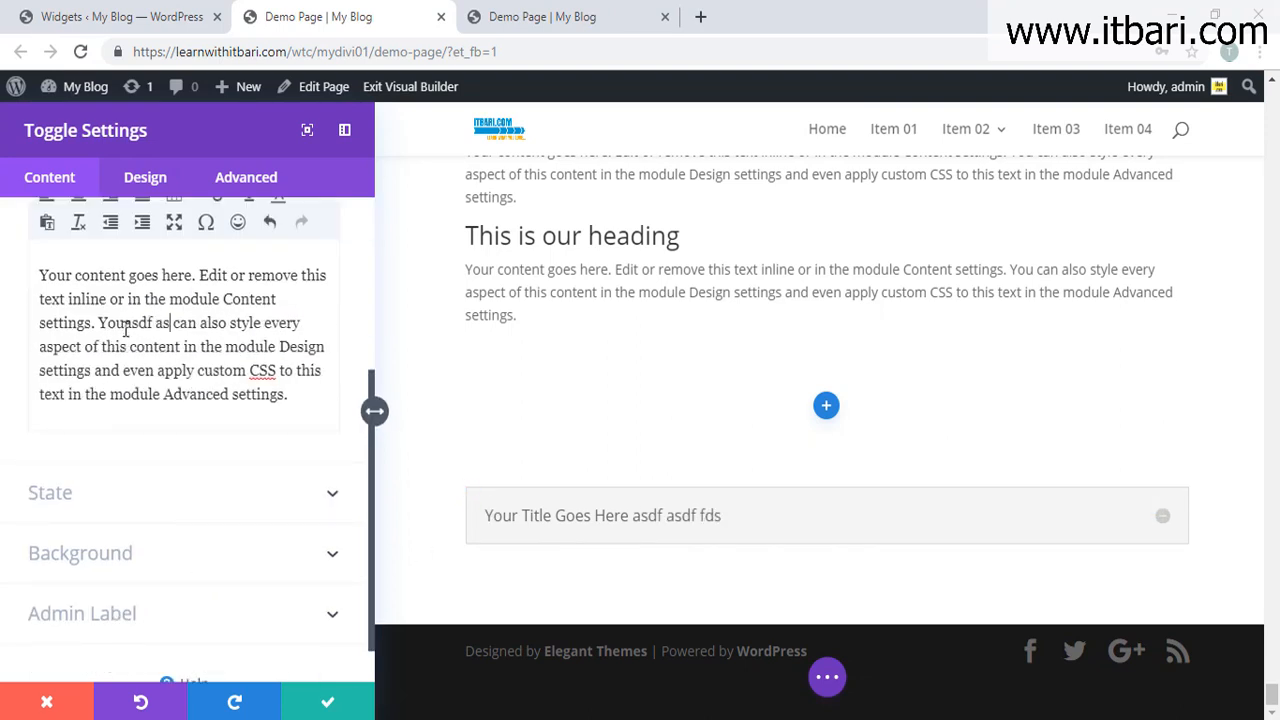
pyautogui.click(1178, 530)
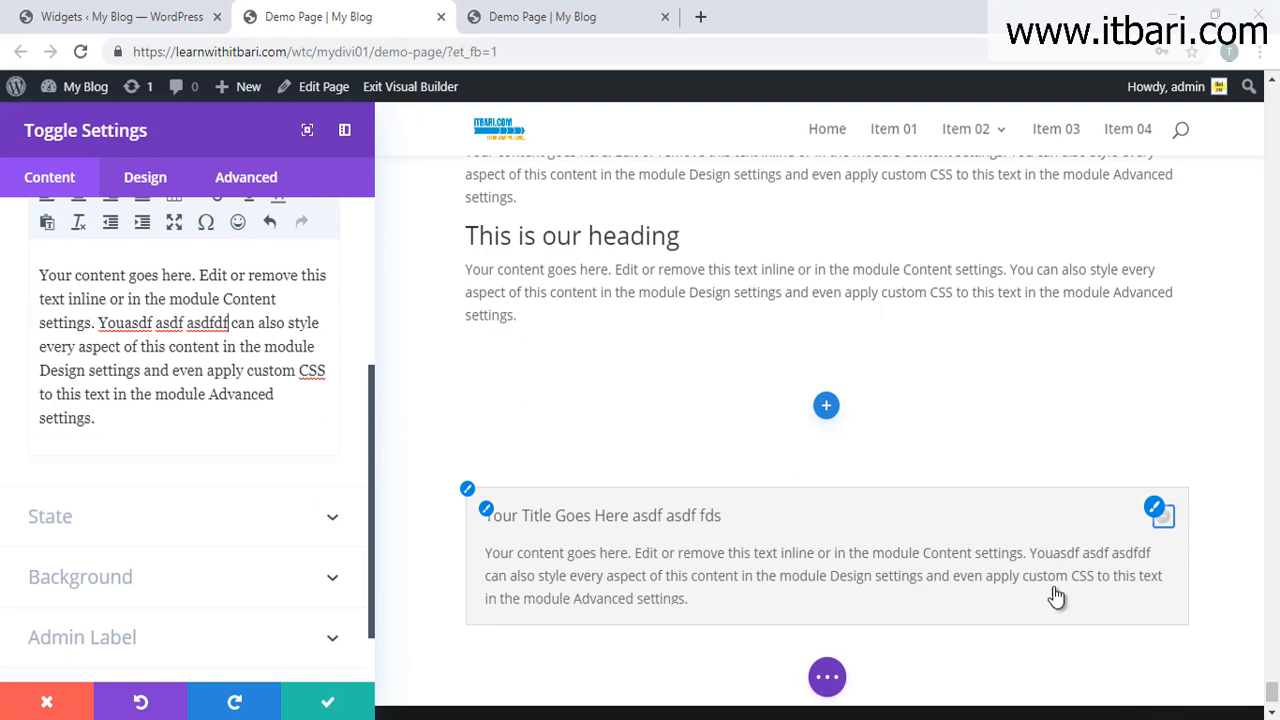
pyautogui.moveTo(1037, 556); pyautogui.dragTo(1163, 557)
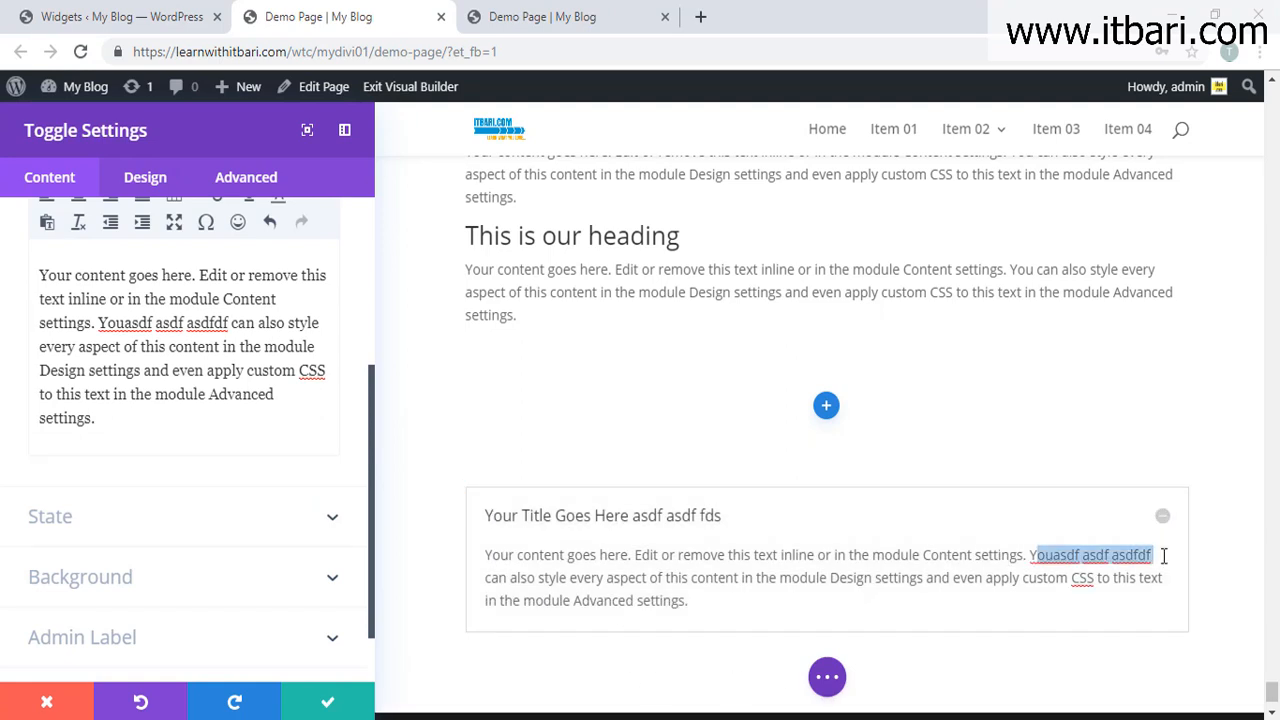
# Step: Set the toggle's State to Open so it starts expanded
pyautogui.click(195, 523)
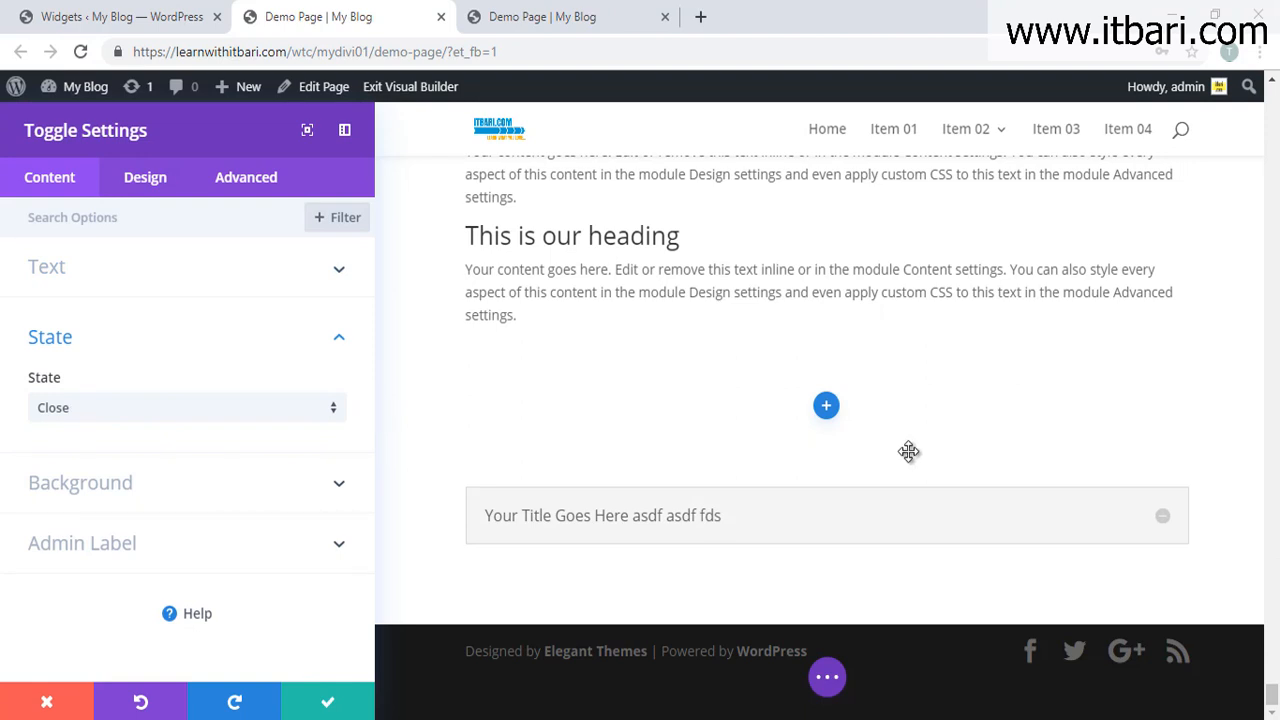
pyautogui.click(128, 408)
pyautogui.click(82, 460)
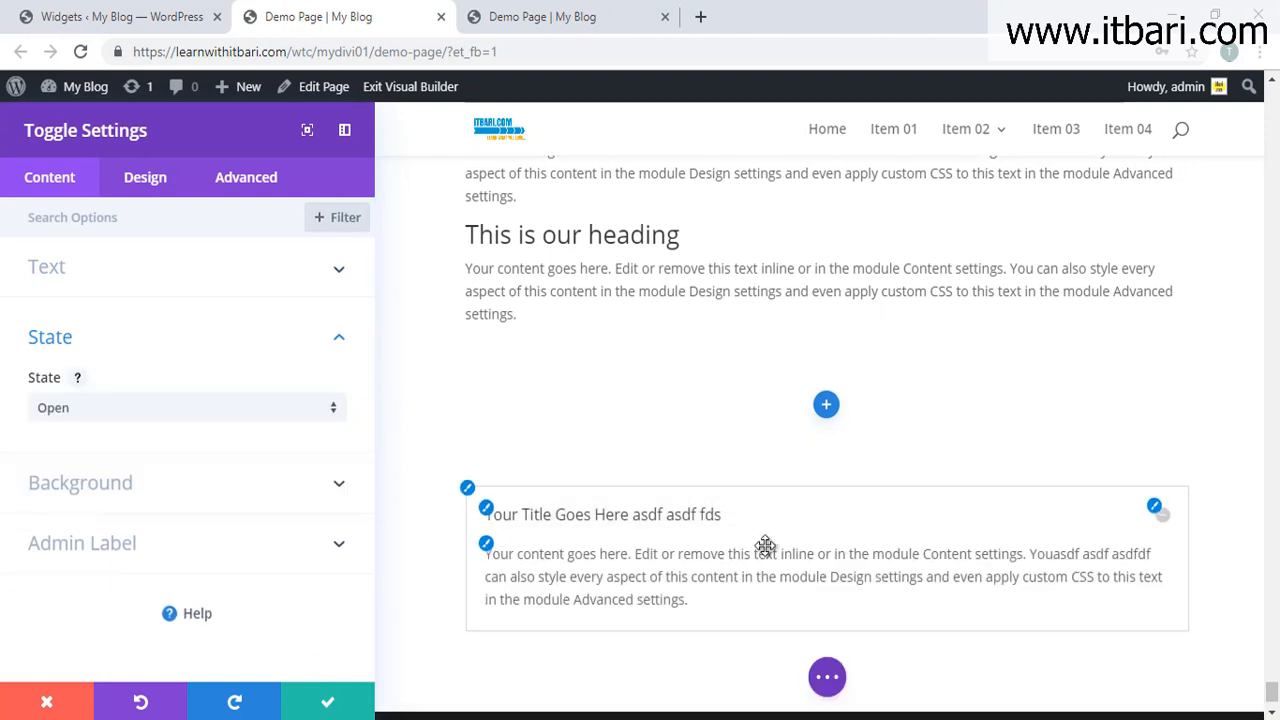
pyautogui.scroll(-1, 765, 545)
pyautogui.click(1160, 432)
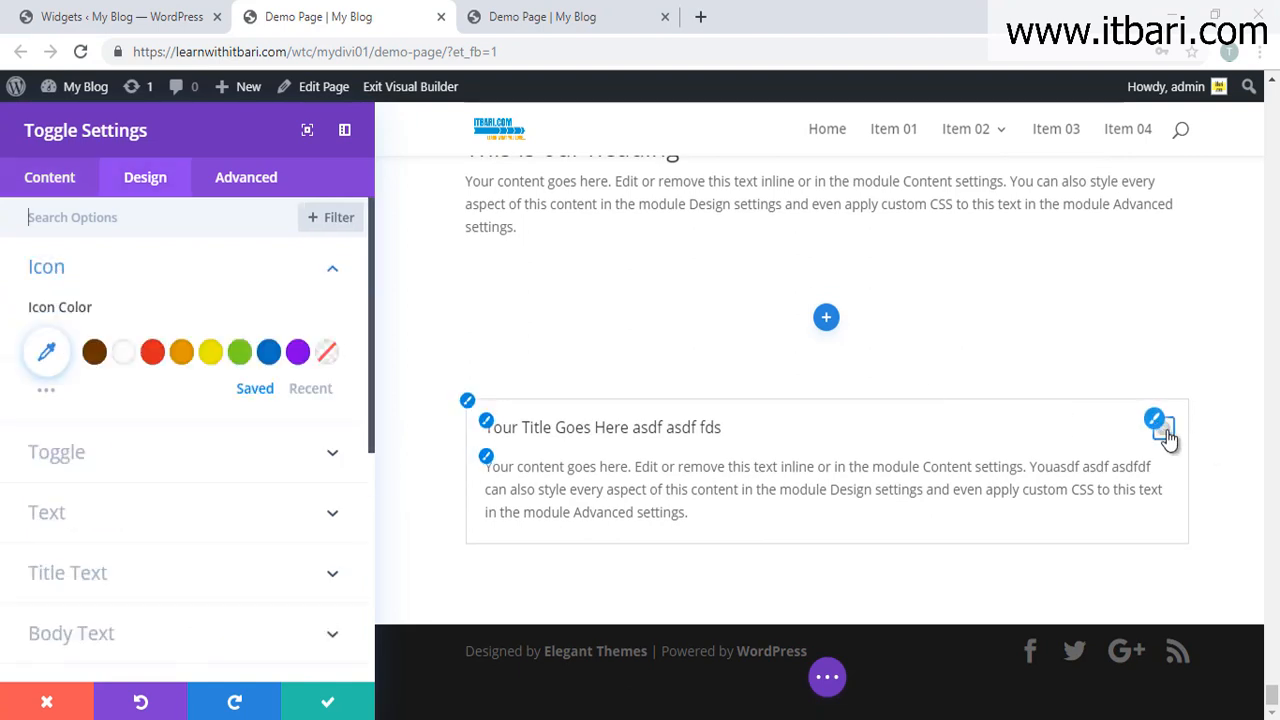
# Step: Set the toggle's icon colour to red (#e02b20) in the Design tab's Icon options
pyautogui.click(1163, 429)
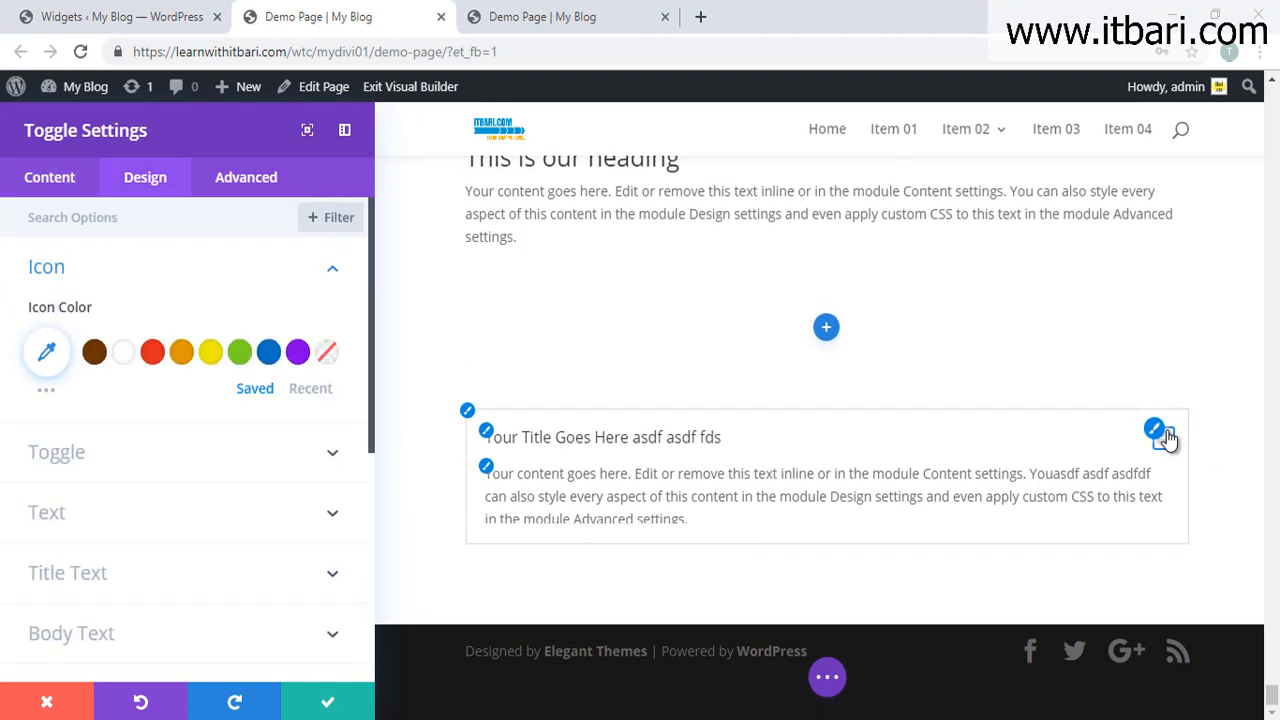
pyautogui.click(38, 178)
pyautogui.click(247, 388)
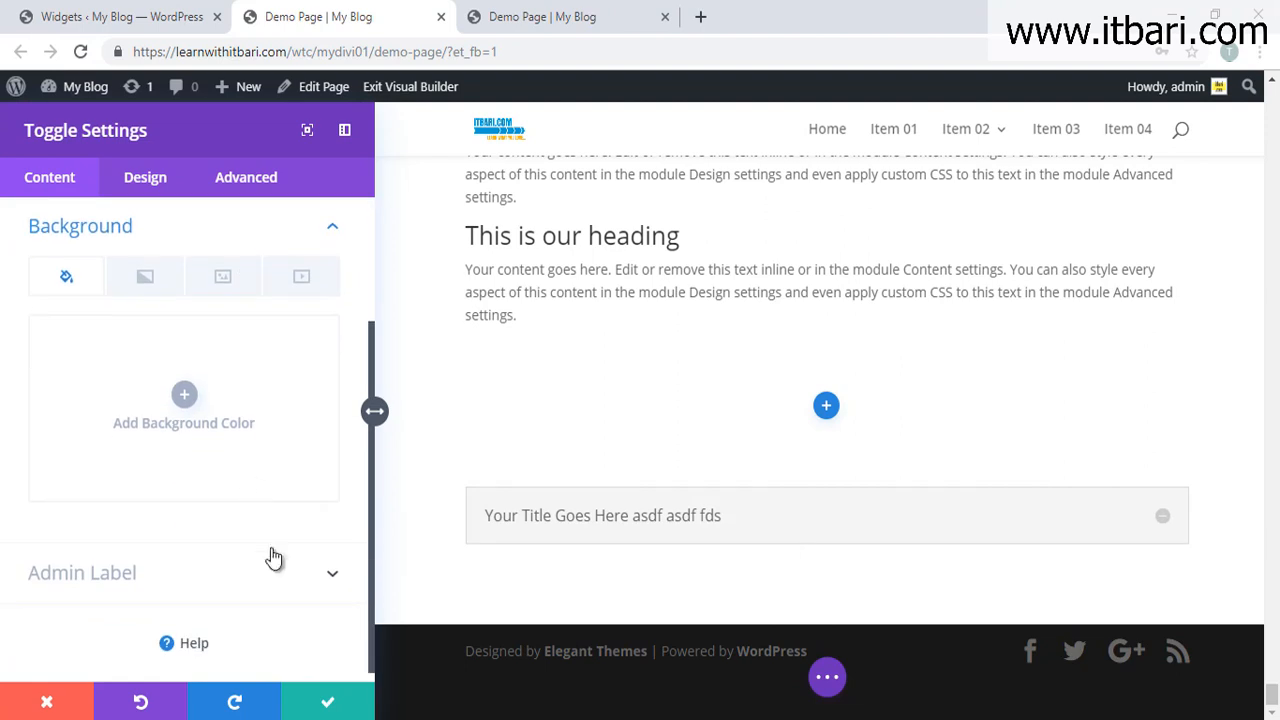
pyautogui.click(177, 183)
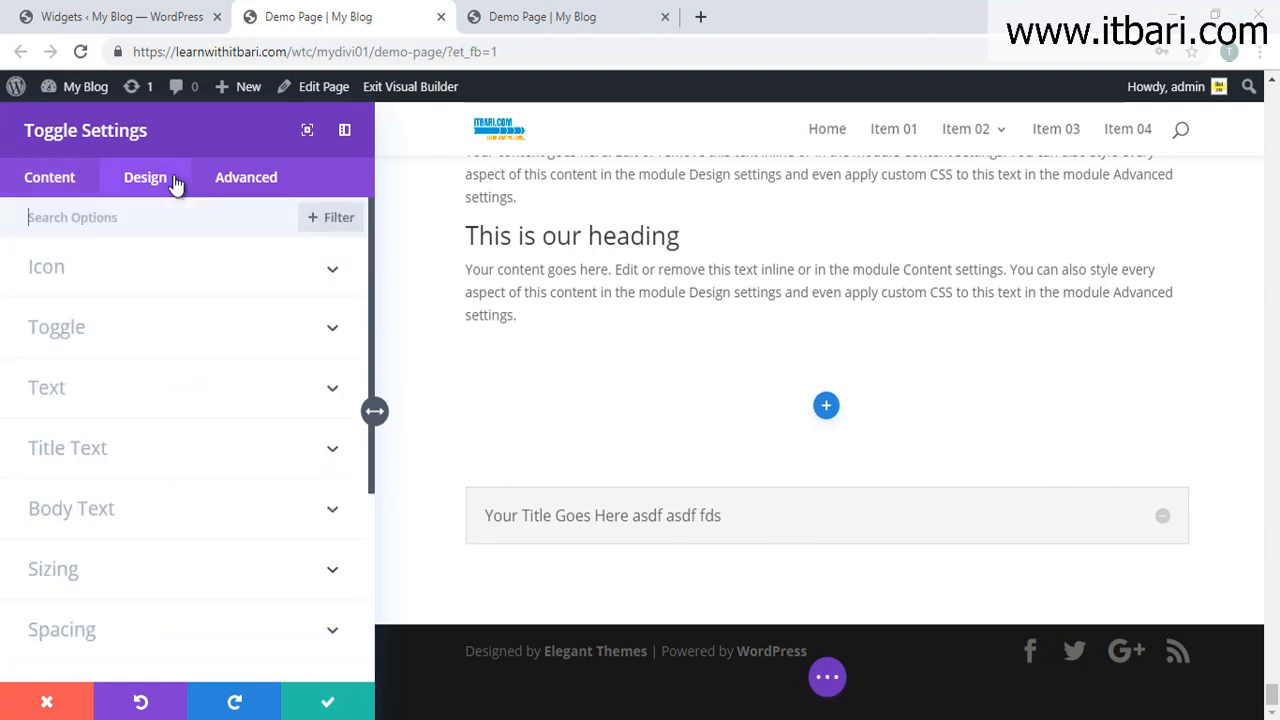
pyautogui.click(189, 286)
pyautogui.click(151, 351)
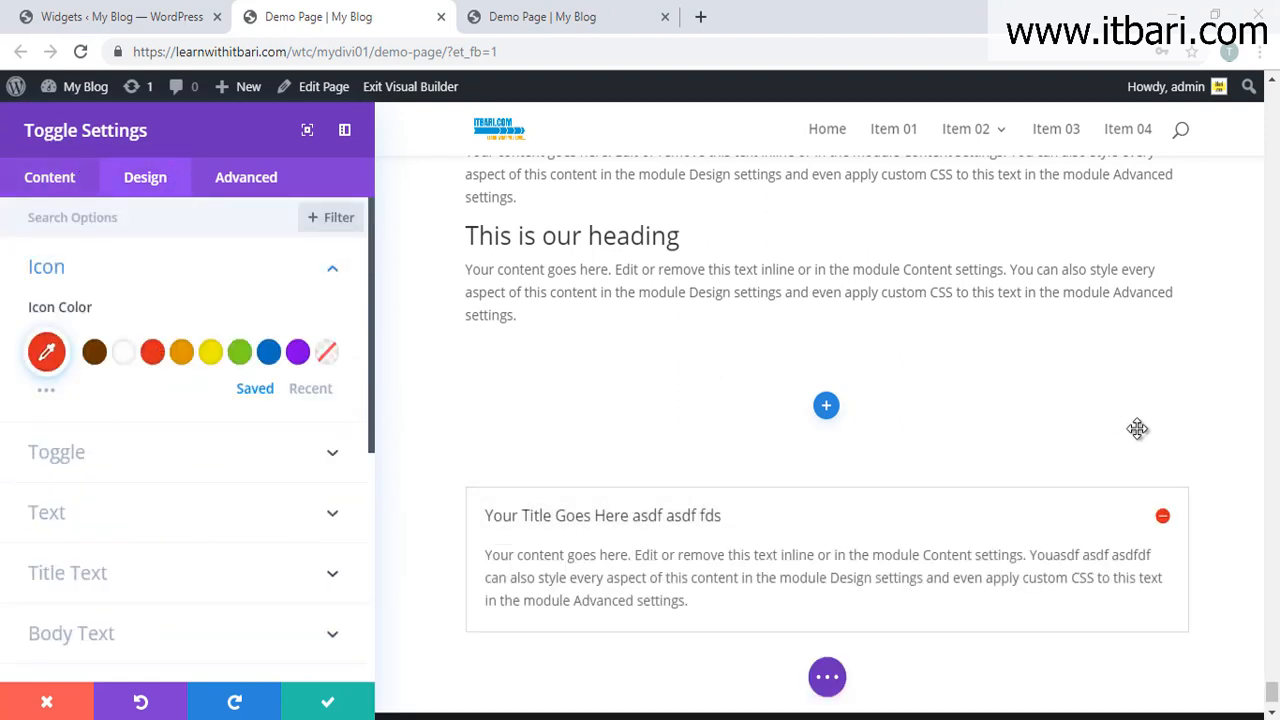
pyautogui.scroll(-1, 125, 358)
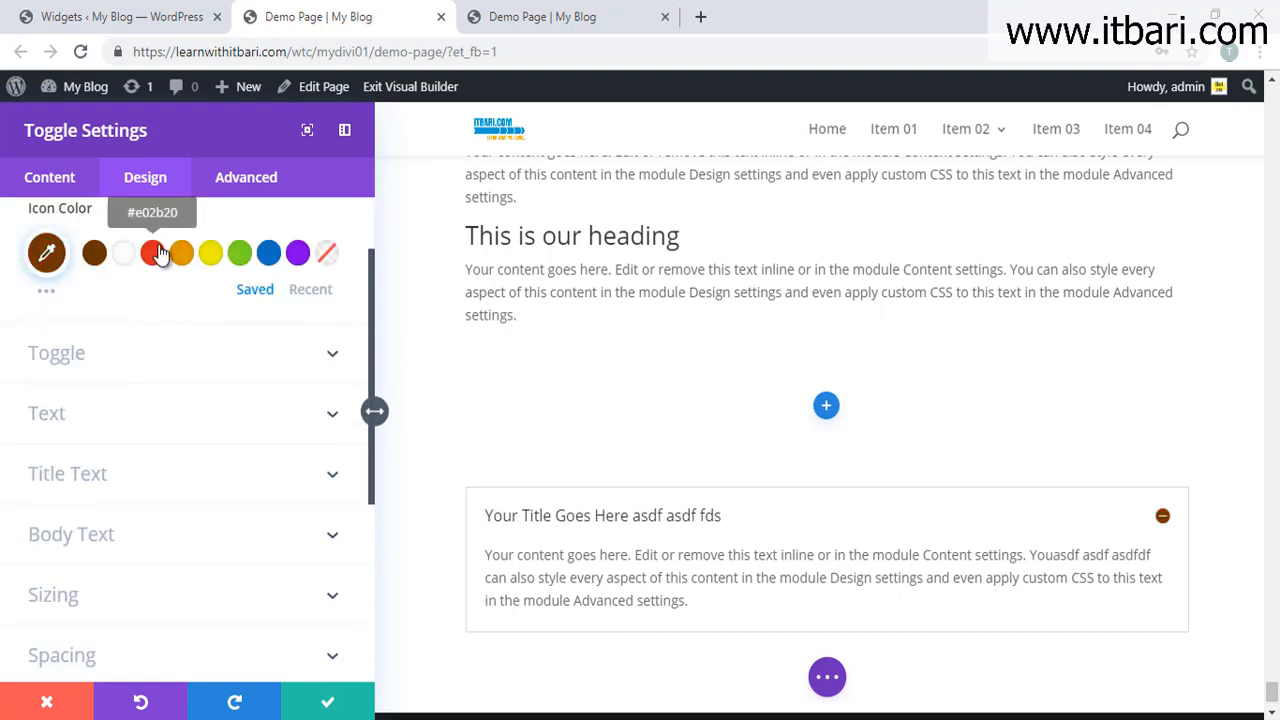
pyautogui.click(188, 360)
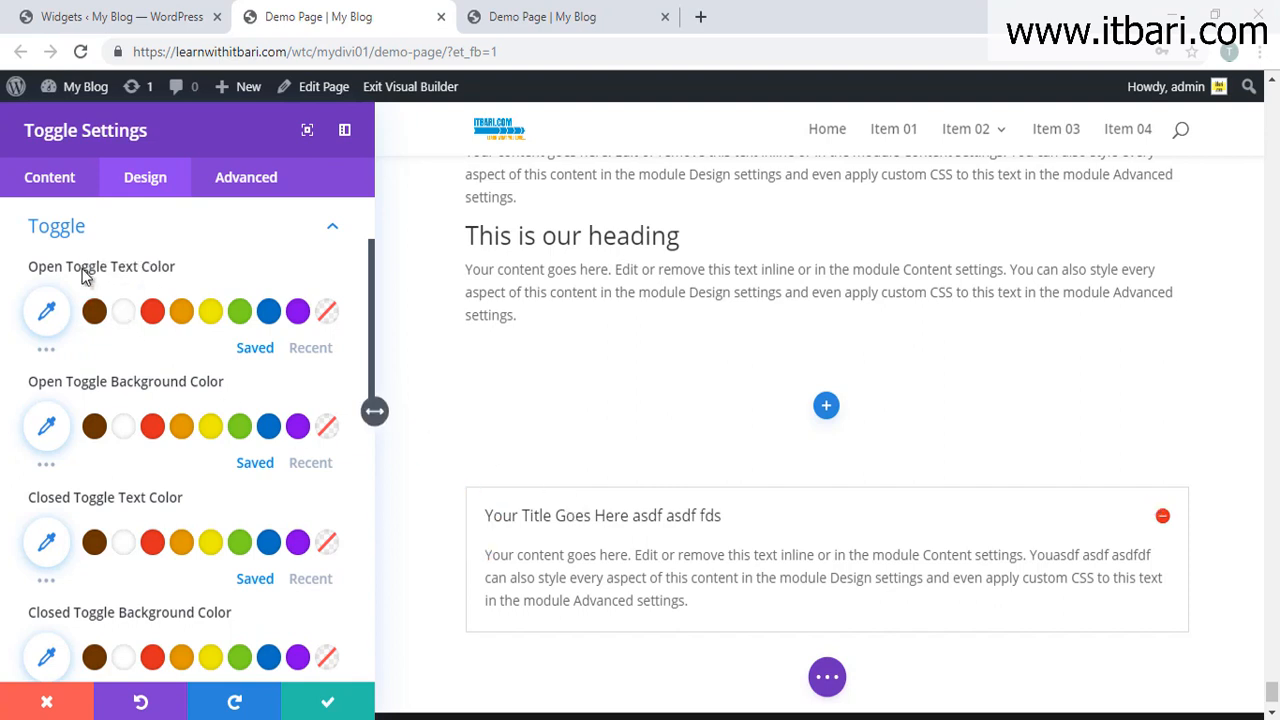
# Step: Make the open toggle's title text red and its background light grey
pyautogui.click(153, 318)
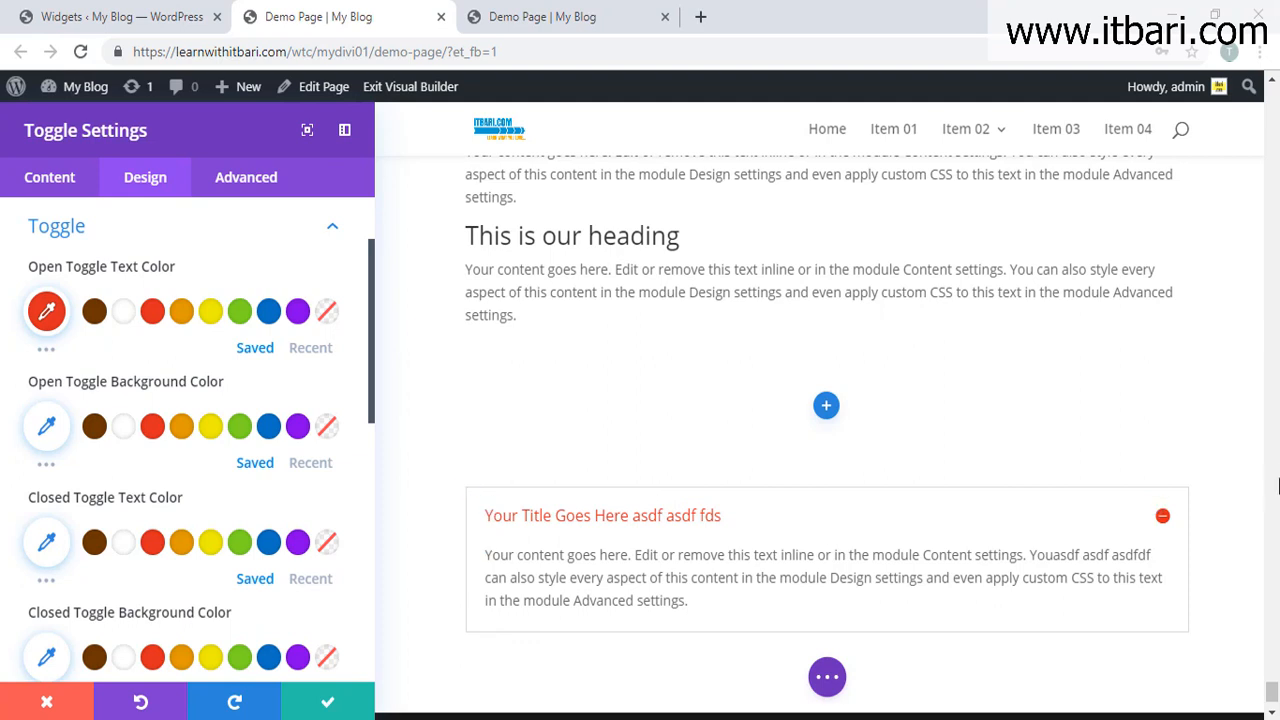
pyautogui.click(1161, 527)
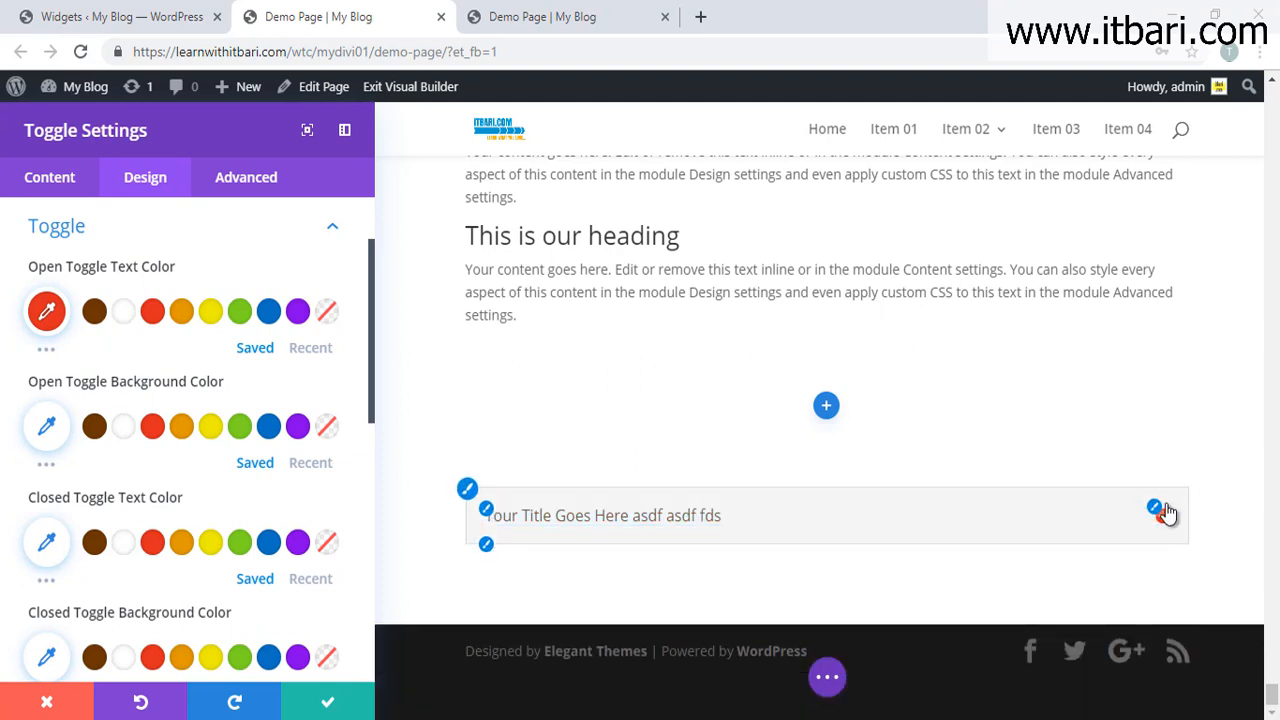
pyautogui.click(1161, 529)
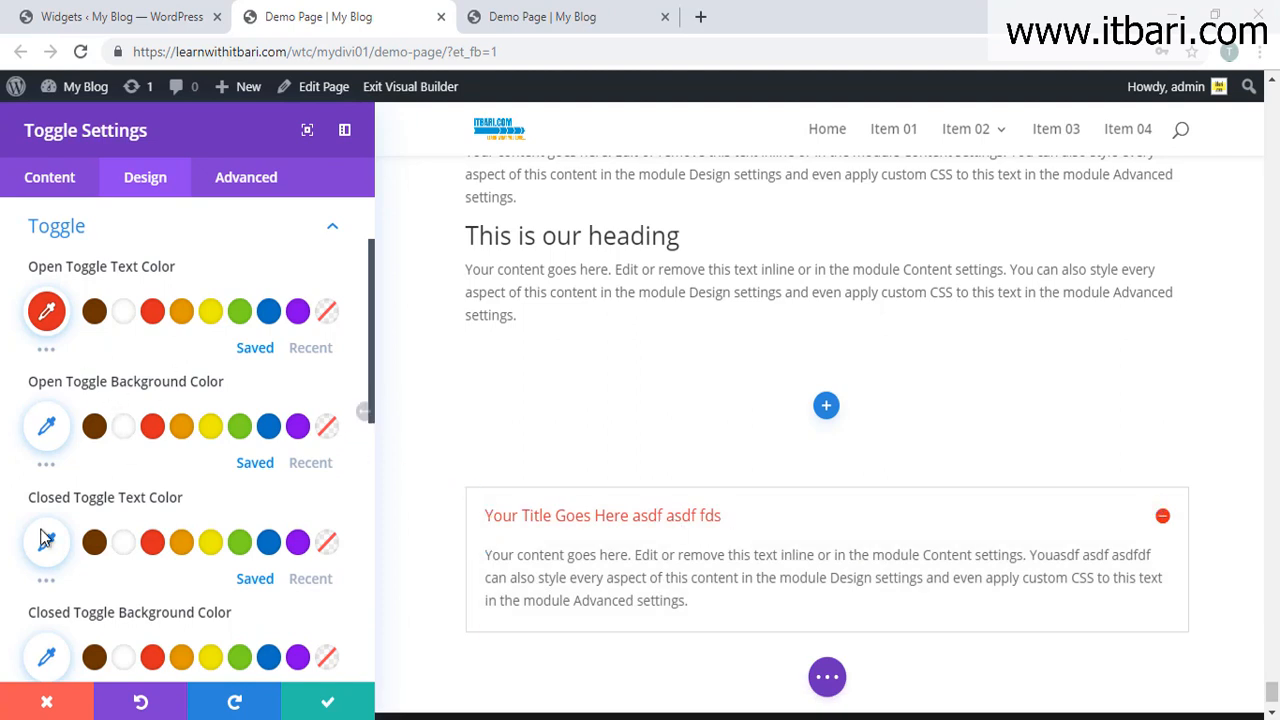
pyautogui.click(94, 427)
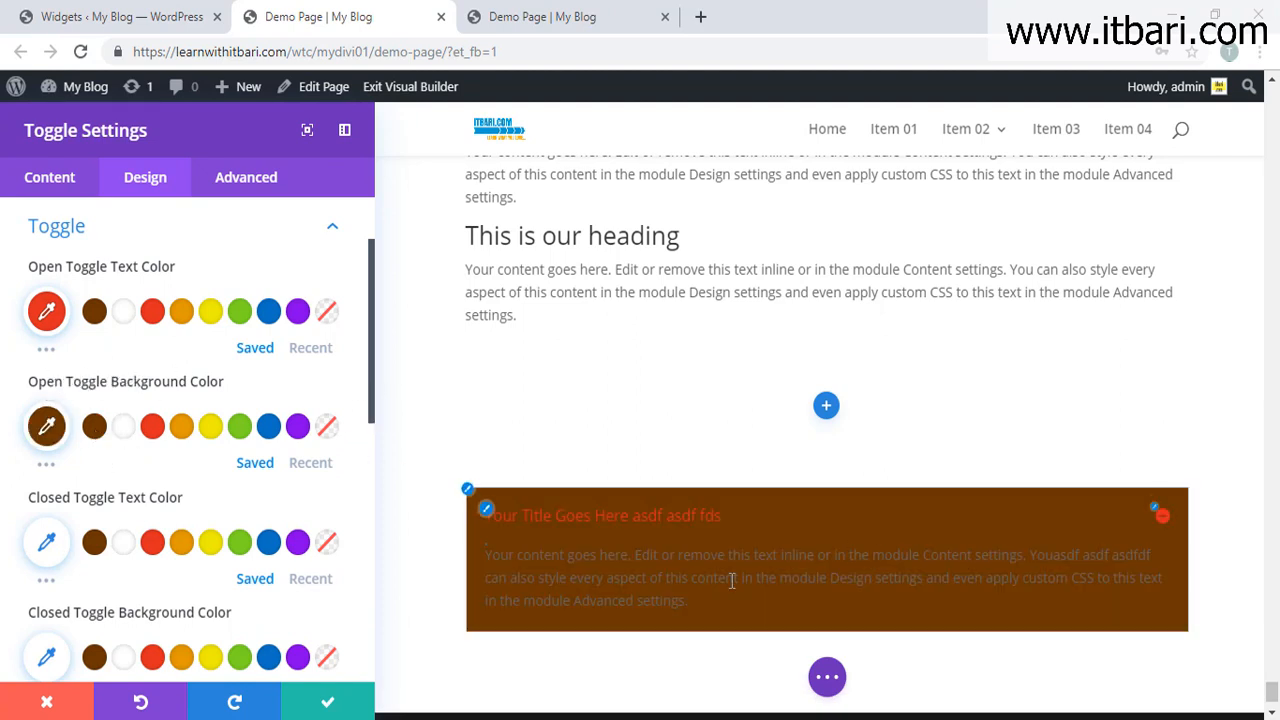
pyautogui.click(50, 430)
pyautogui.click(289, 440)
pyautogui.click(44, 440)
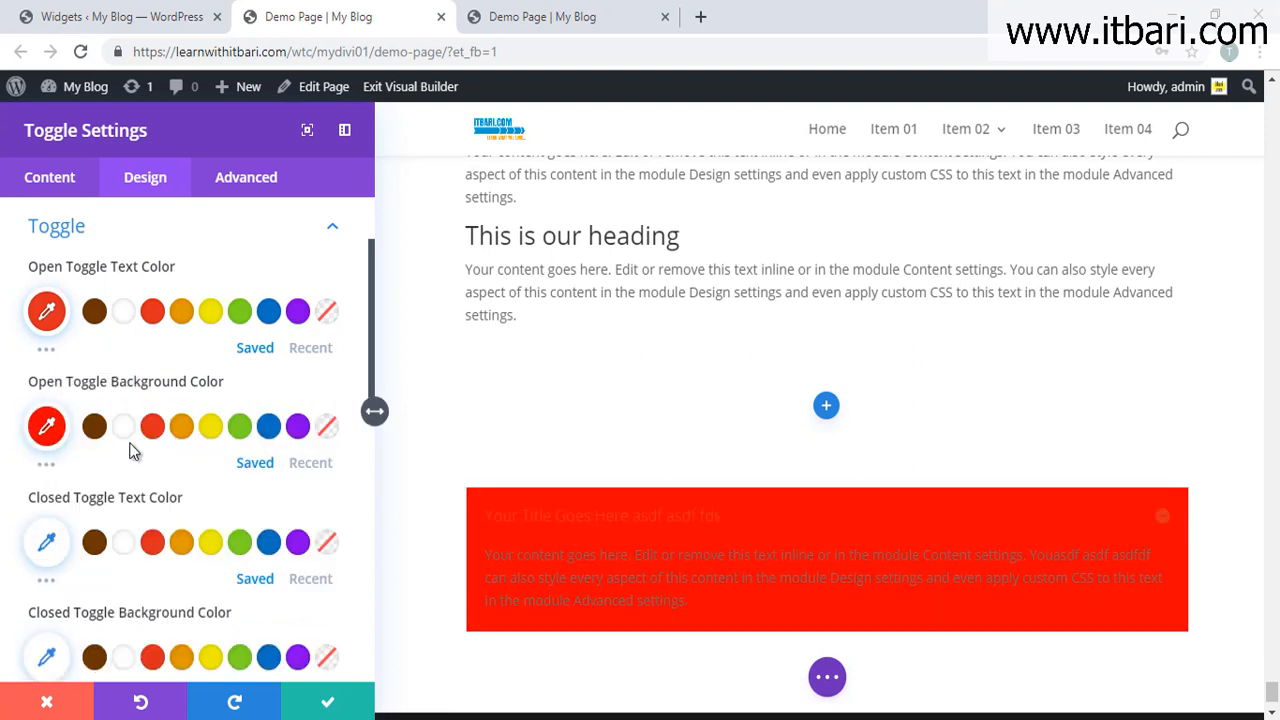
pyautogui.click(47, 427)
pyautogui.click(91, 590)
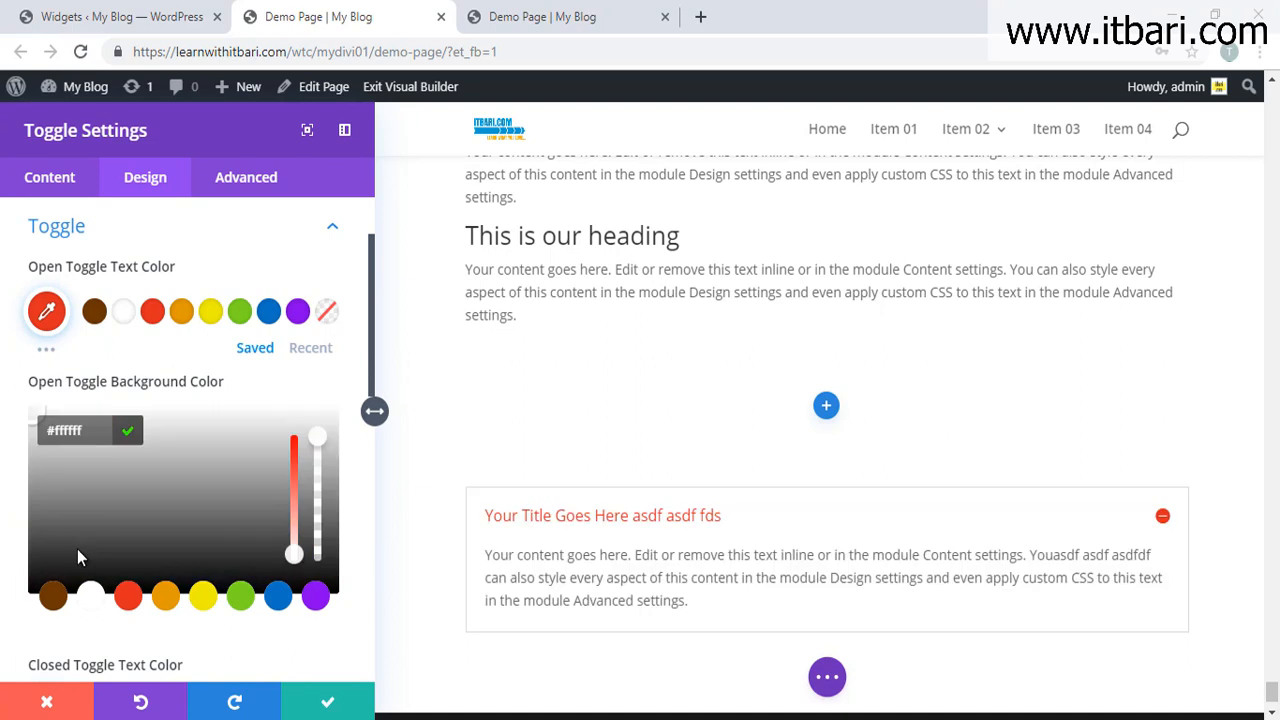
pyautogui.moveTo(37, 418); pyautogui.dragTo(29, 437)
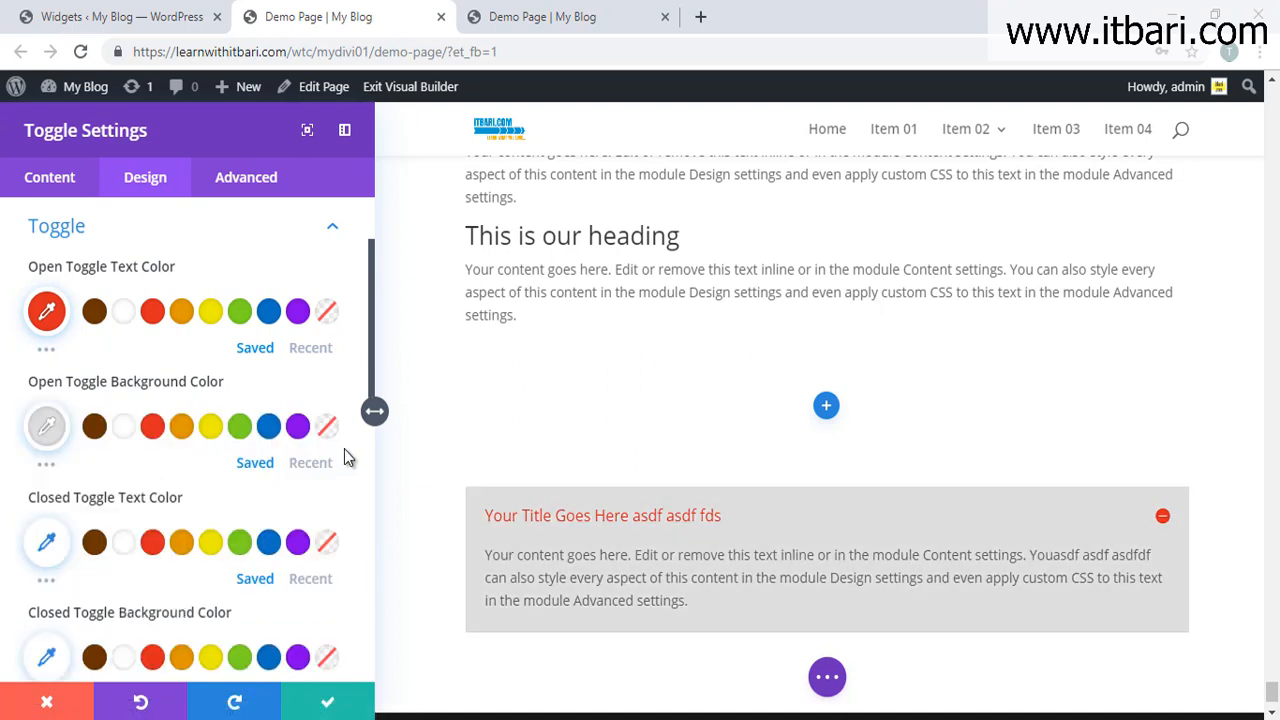
pyautogui.click(1163, 522)
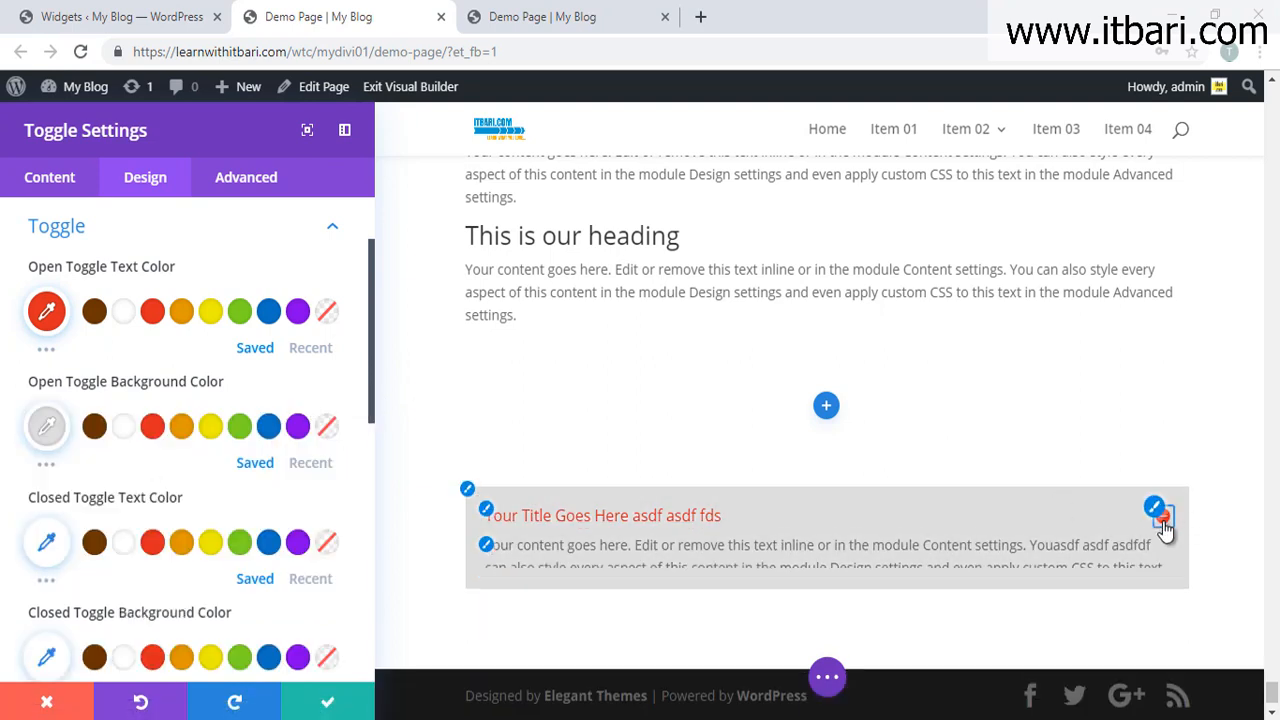
pyautogui.click(1163, 520)
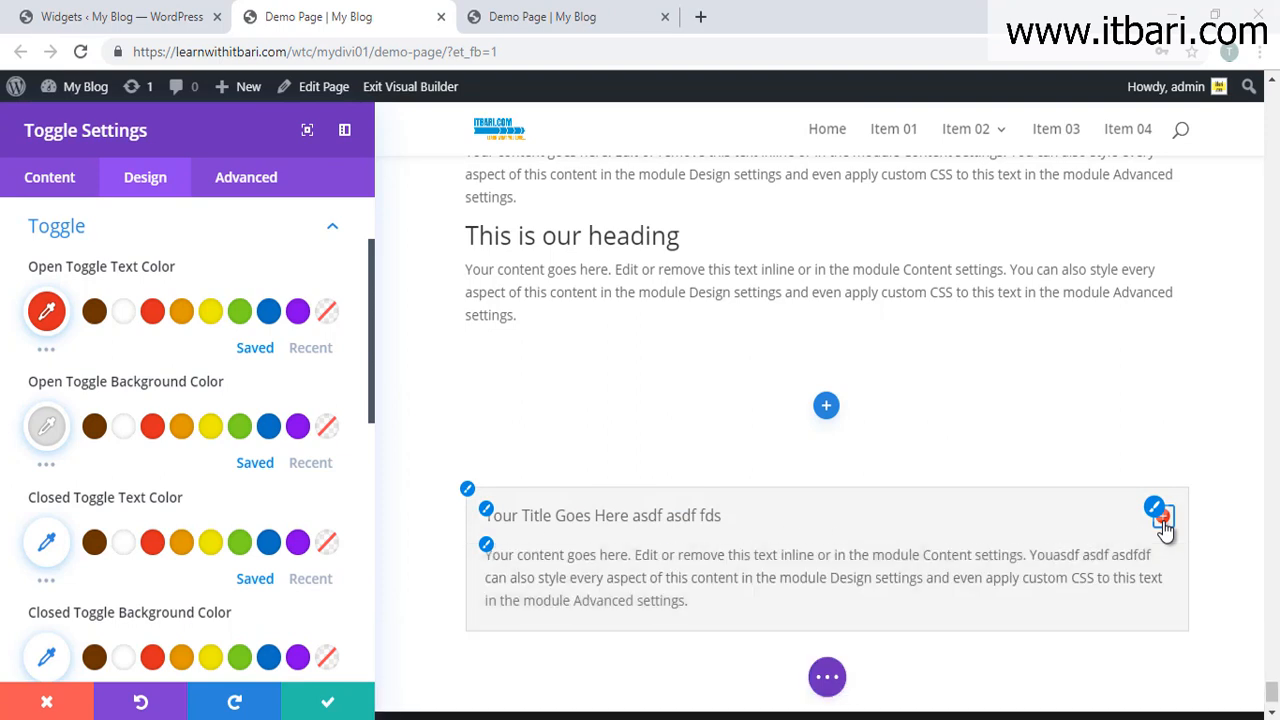
# Step: Review the text orientation and shadow options, then save the toggle settings
pyautogui.scroll(-3, 186, 442)
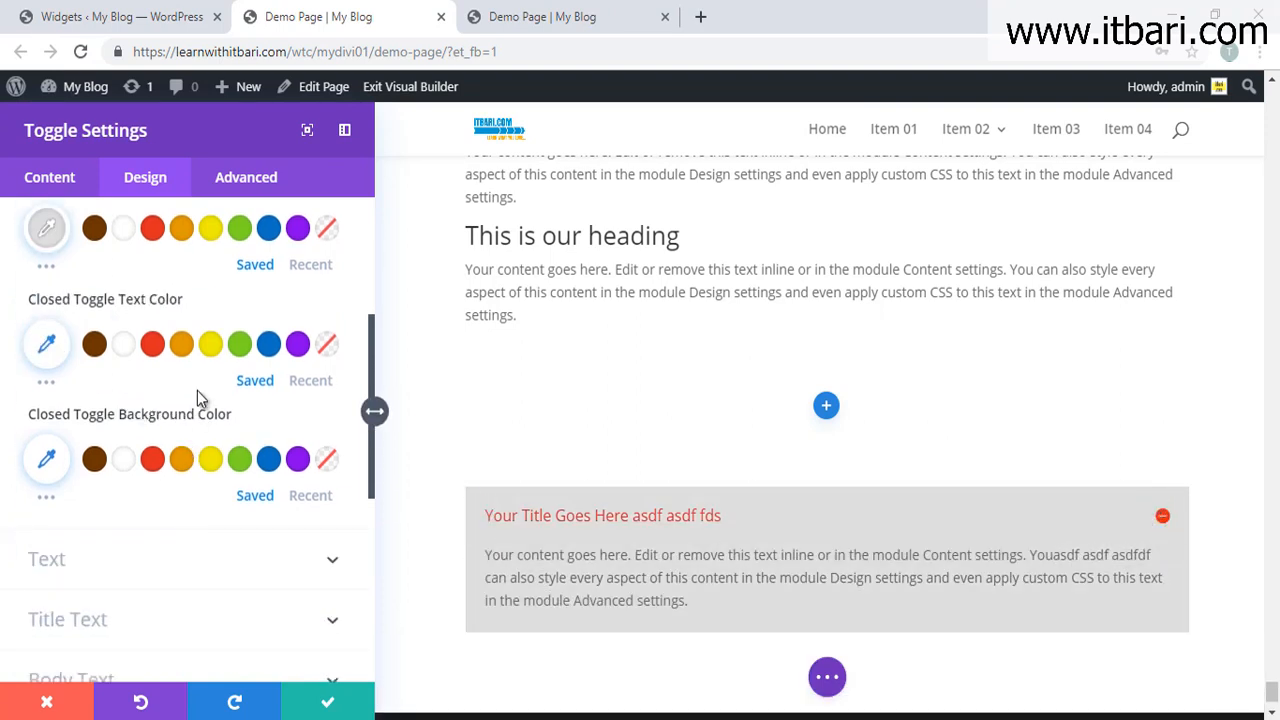
pyautogui.click(305, 455)
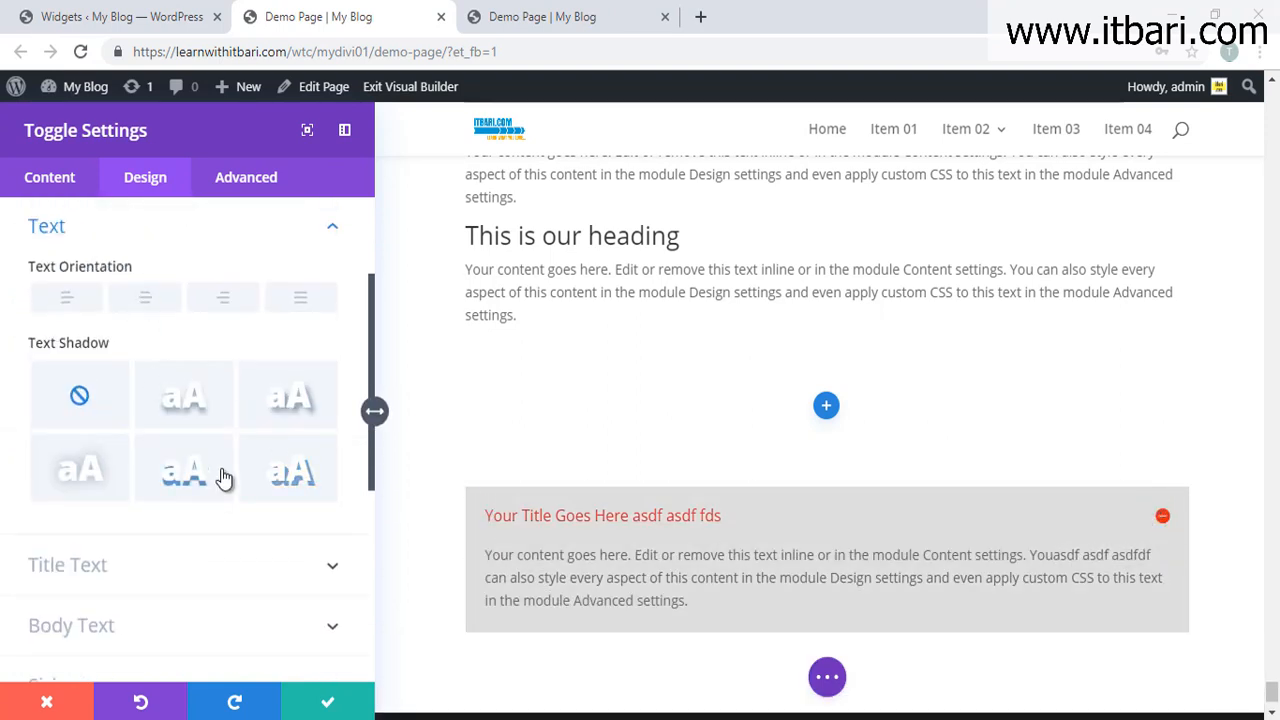
pyautogui.scroll(-2, 300, 600)
pyautogui.click(334, 700)
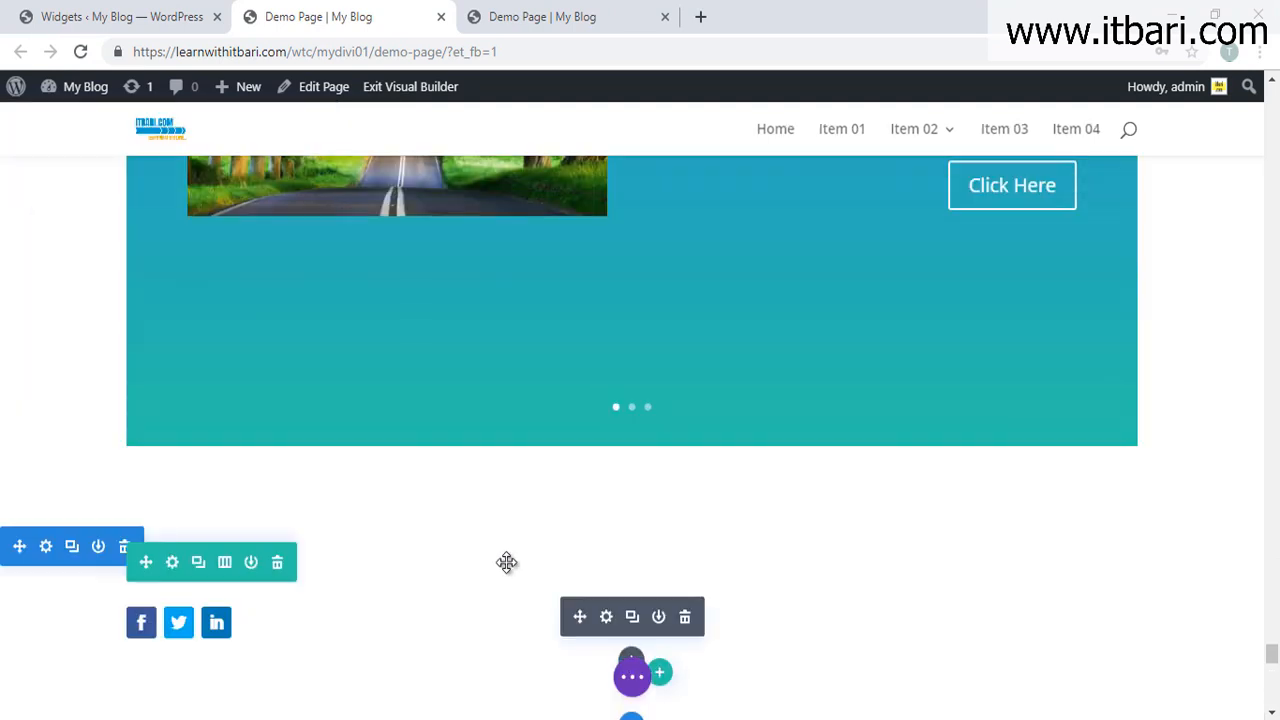
# Step: Add a new regular section below the toggle and bring up its row layouts
pyautogui.scroll(-5, 507, 562)
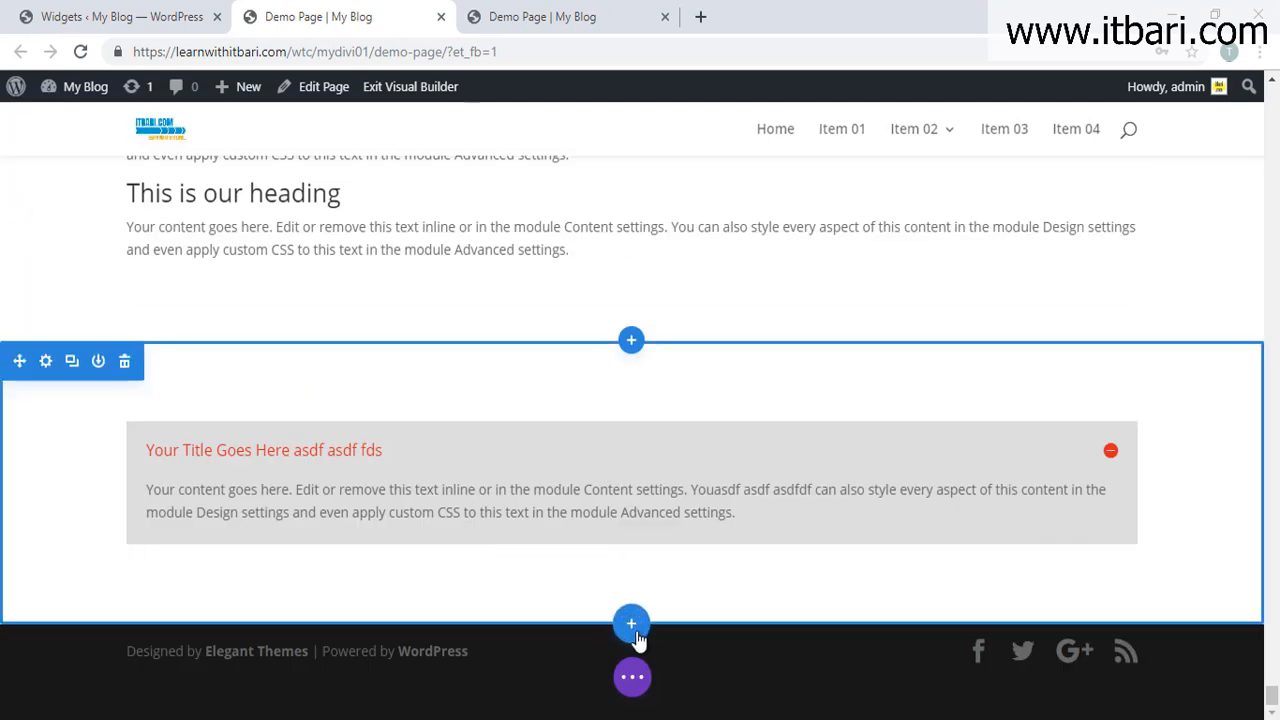
pyautogui.click(633, 626)
pyautogui.click(514, 558)
pyautogui.click(527, 500)
# Step: Insert a Video module into the empty row and delete its default YouTube video
pyautogui.scroll(-10, 680, 492)
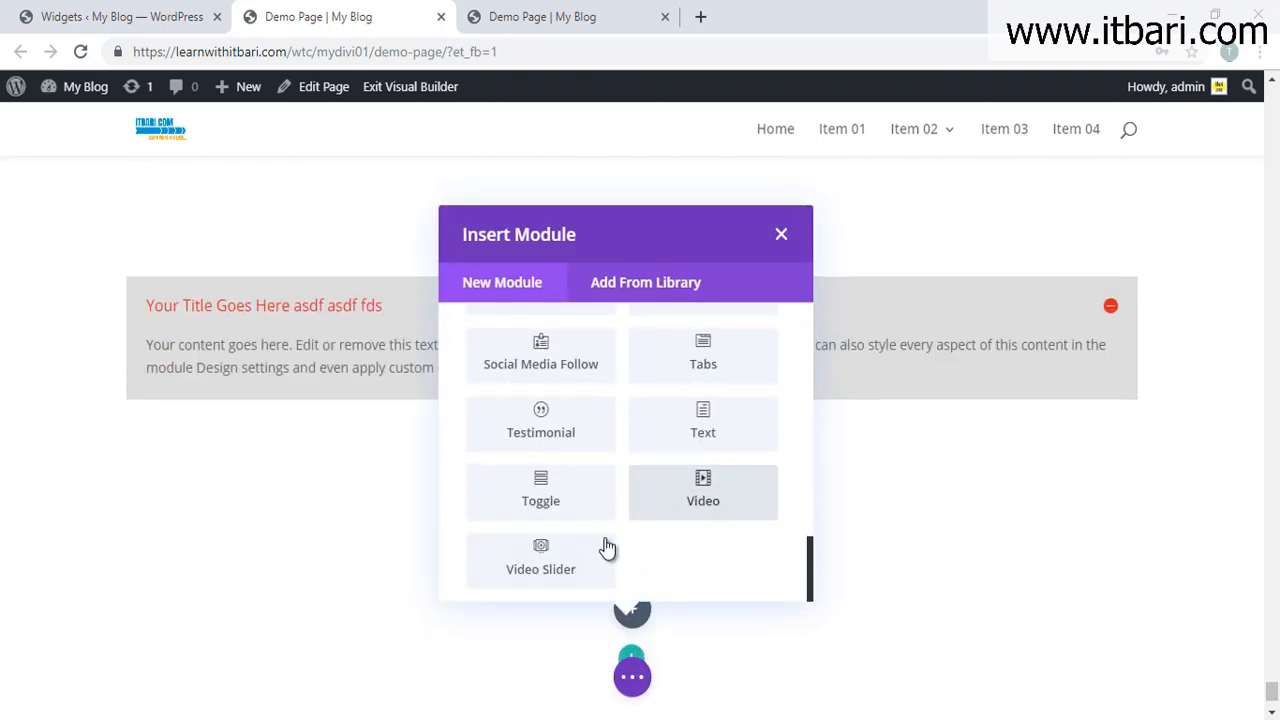
pyautogui.click(733, 518)
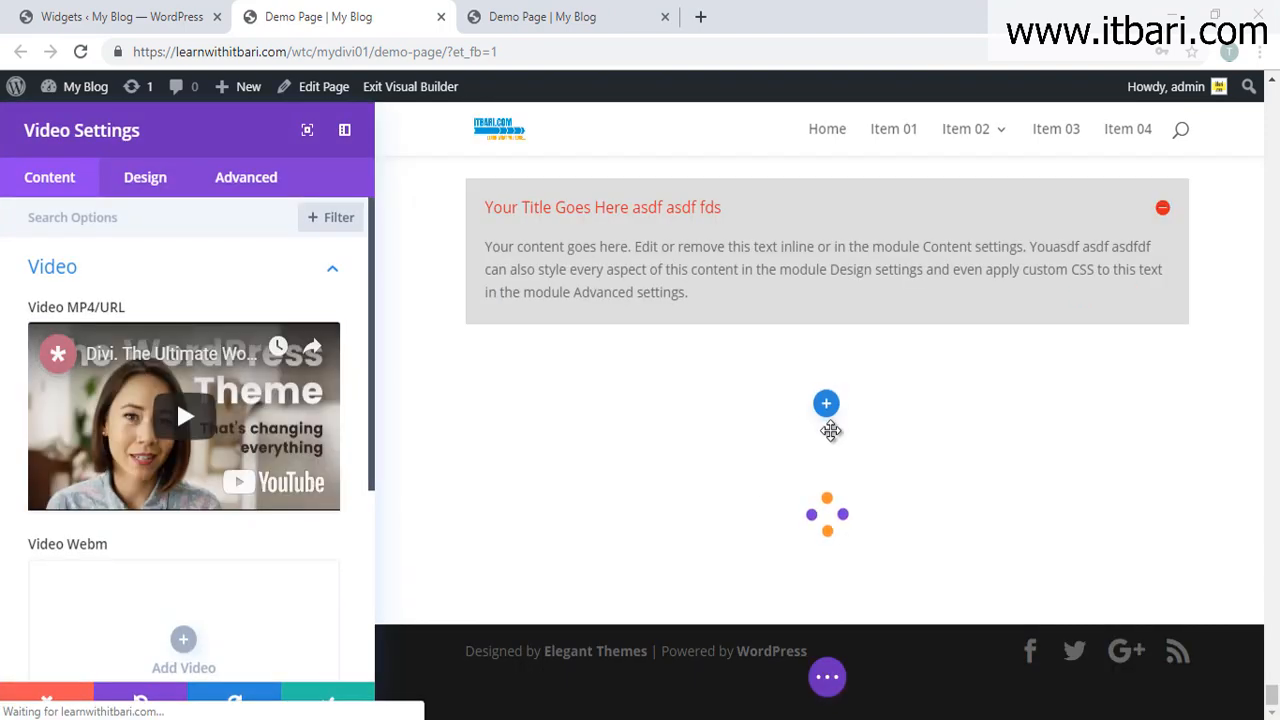
pyautogui.scroll(-4, 818, 547)
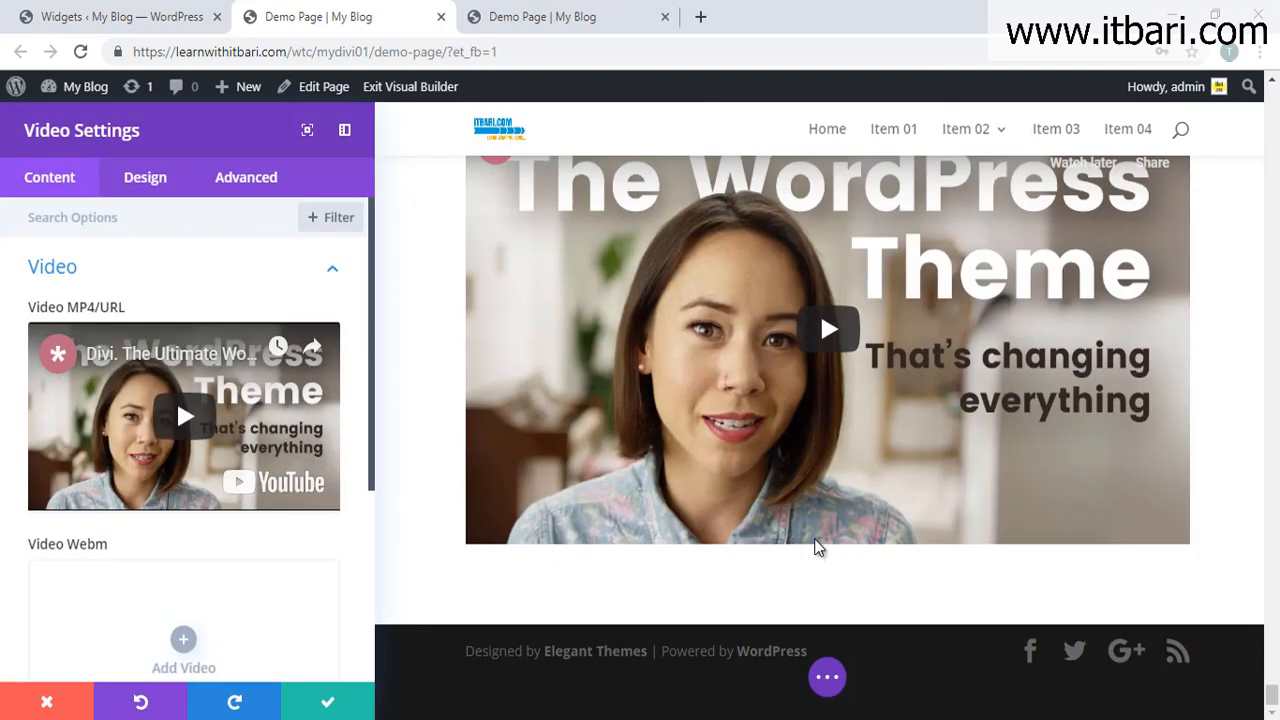
pyautogui.scroll(1, 817, 548)
pyautogui.scroll(-2, 289, 323)
pyautogui.scroll(2, 289, 330)
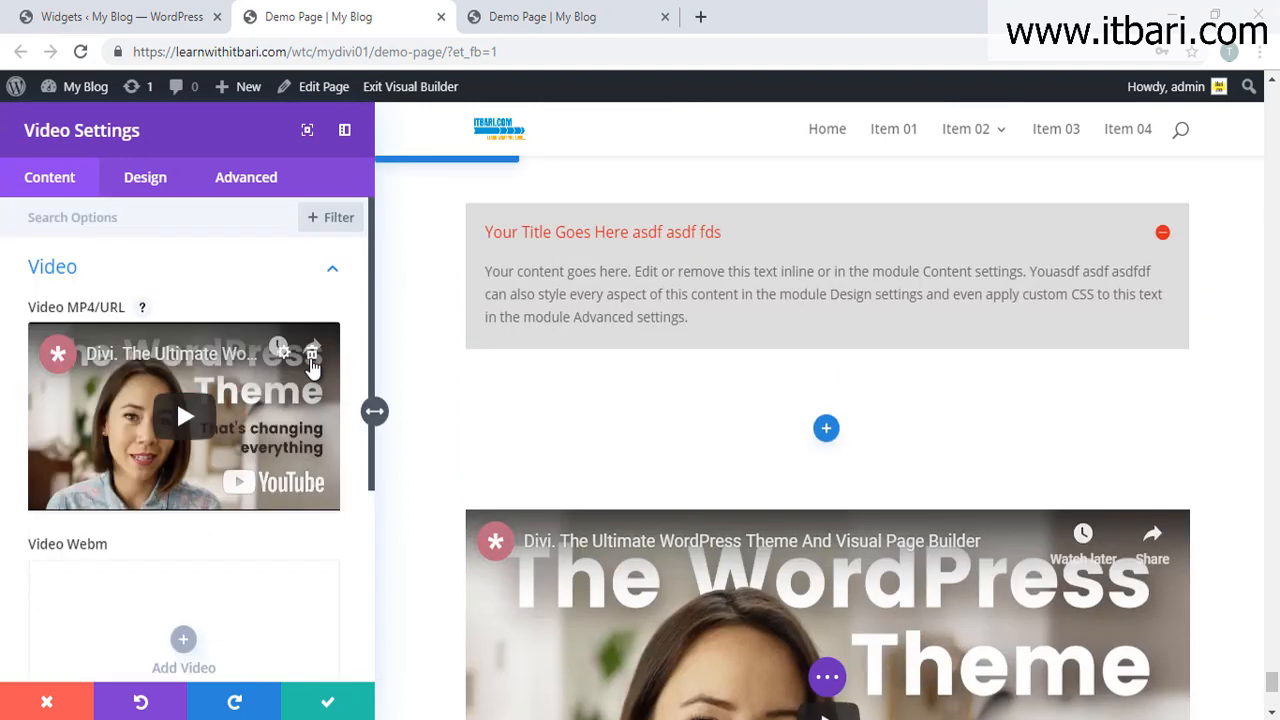
pyautogui.click(311, 357)
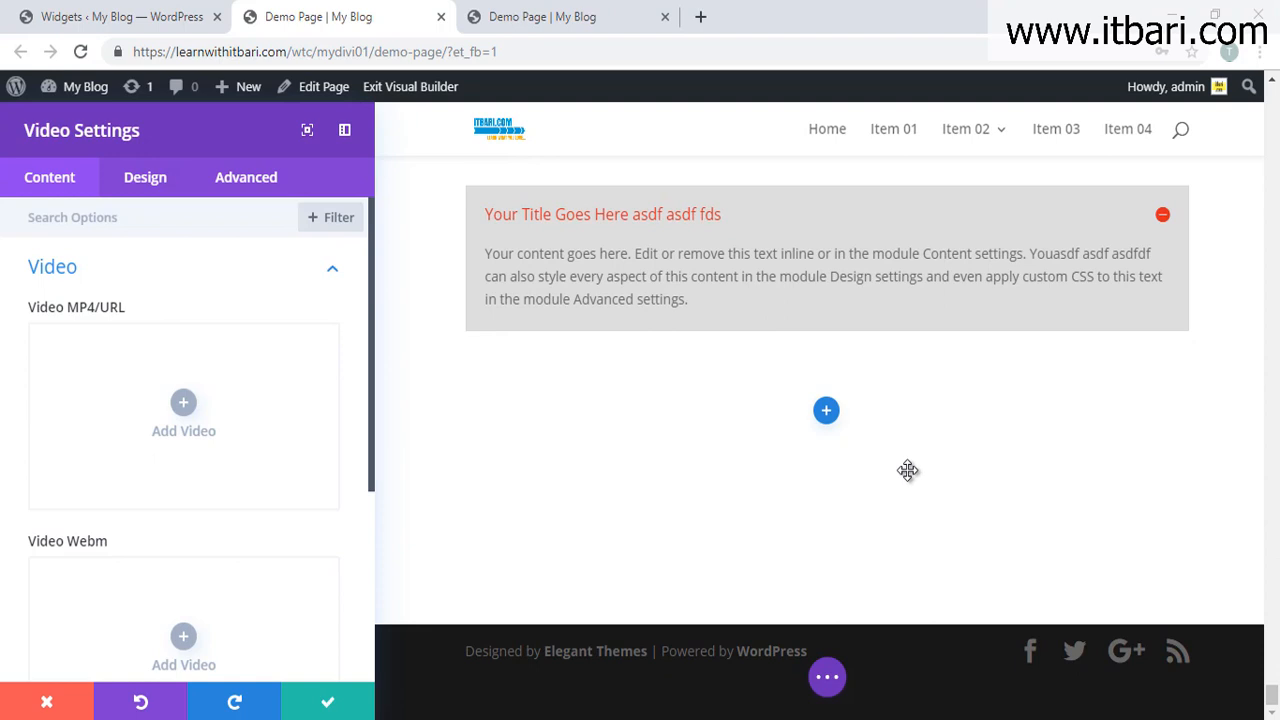
# Step: Insert mountain-video.mp4 from the Media Library into the Video module and test-play it
pyautogui.click(184, 407)
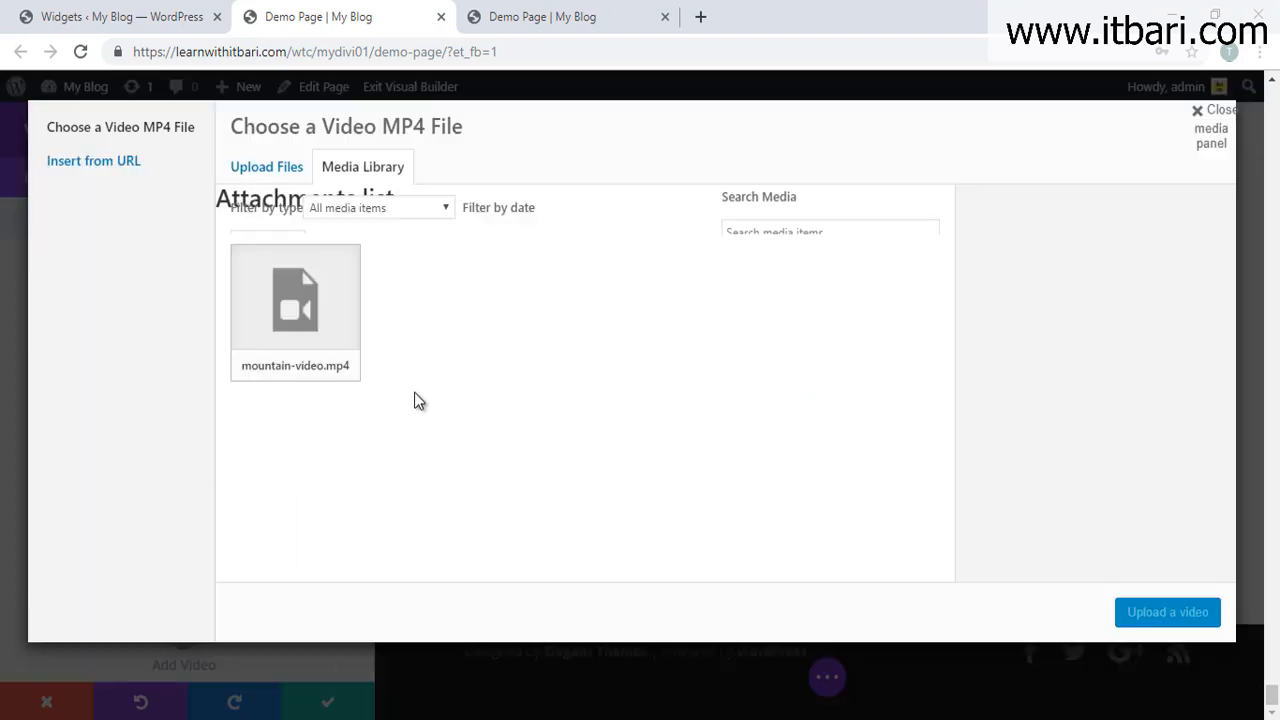
pyautogui.click(290, 372)
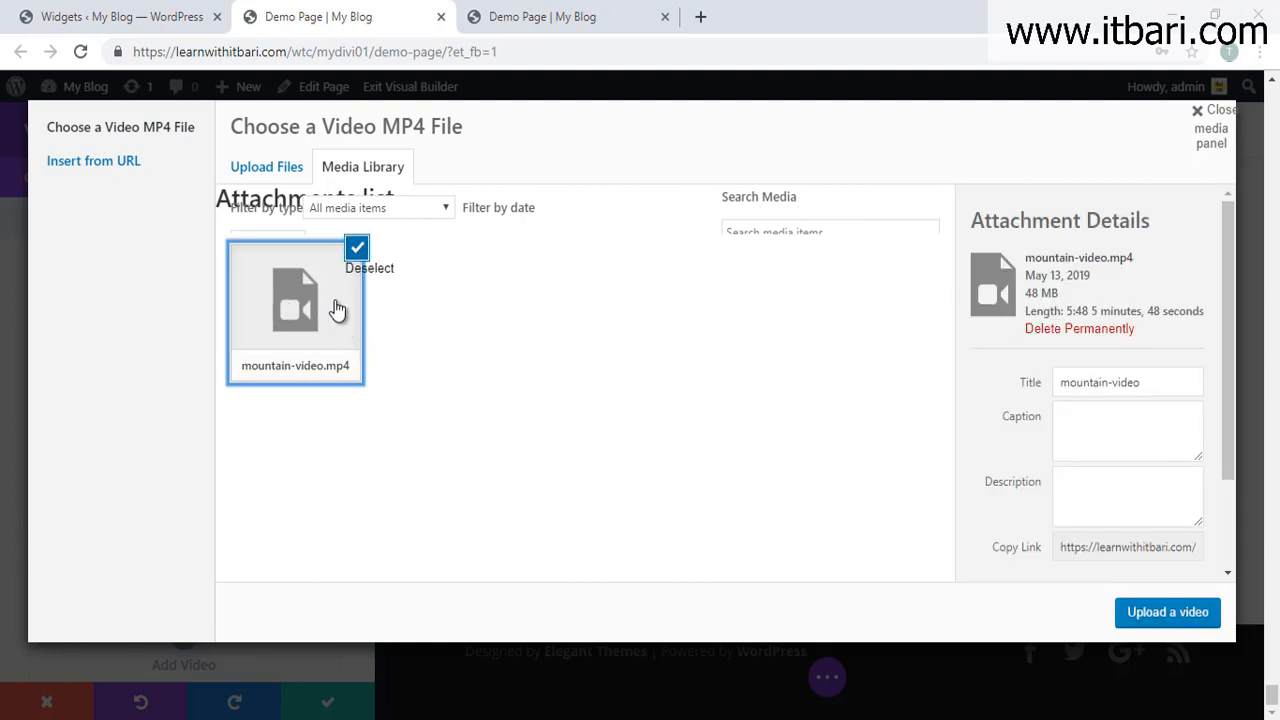
pyautogui.click(1160, 613)
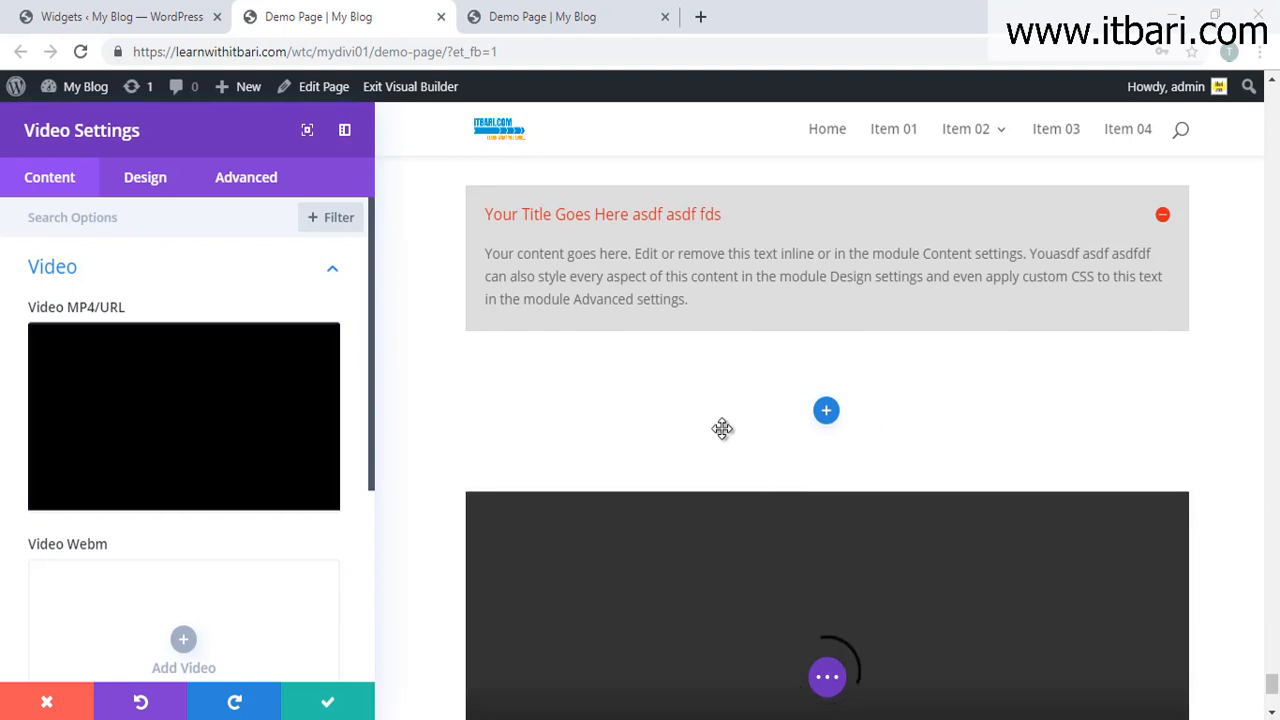
pyautogui.scroll(-2, 724, 431)
pyautogui.scroll(-2, 724, 431)
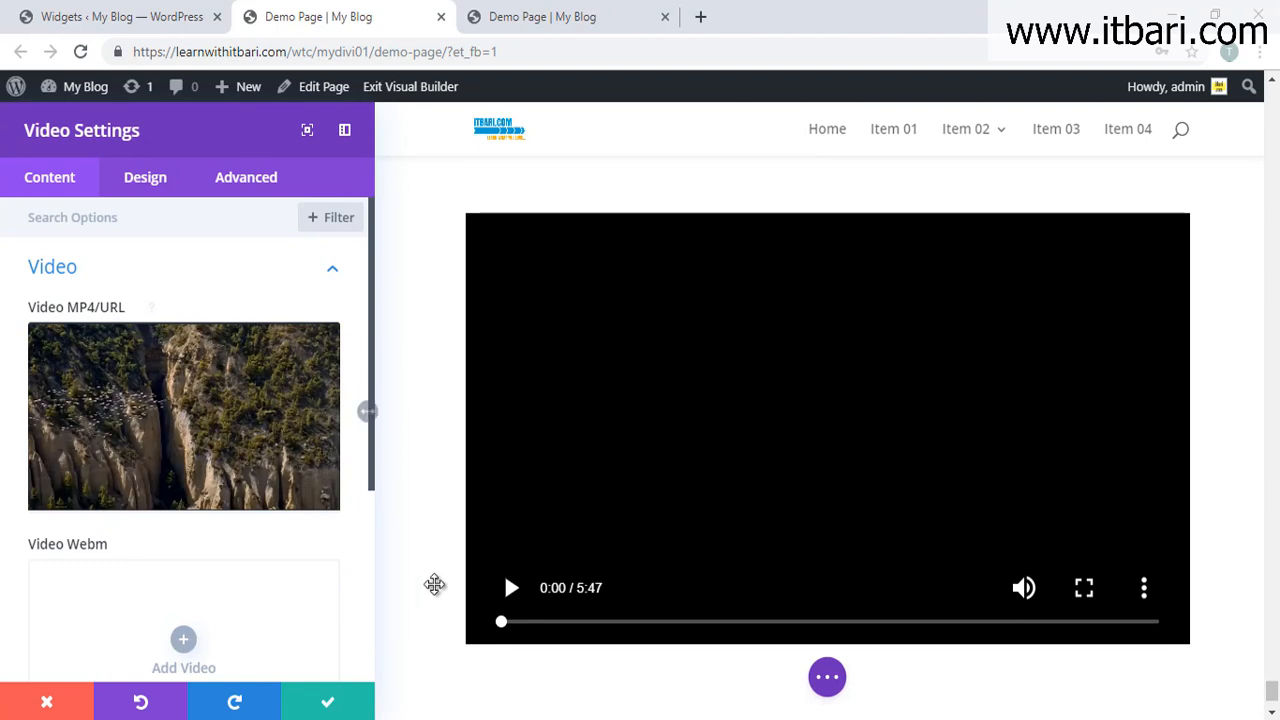
pyautogui.click(510, 589)
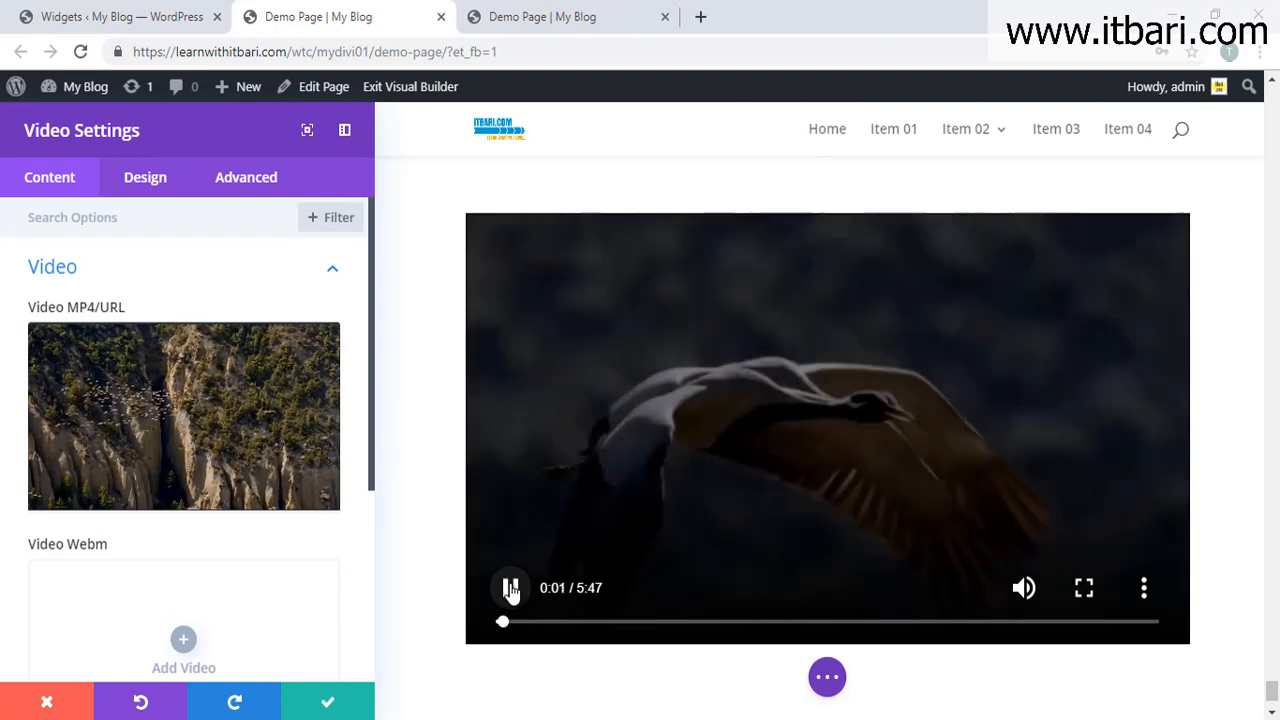
pyautogui.click(510, 589)
pyautogui.scroll(-3, 190, 516)
pyautogui.scroll(6, 183, 514)
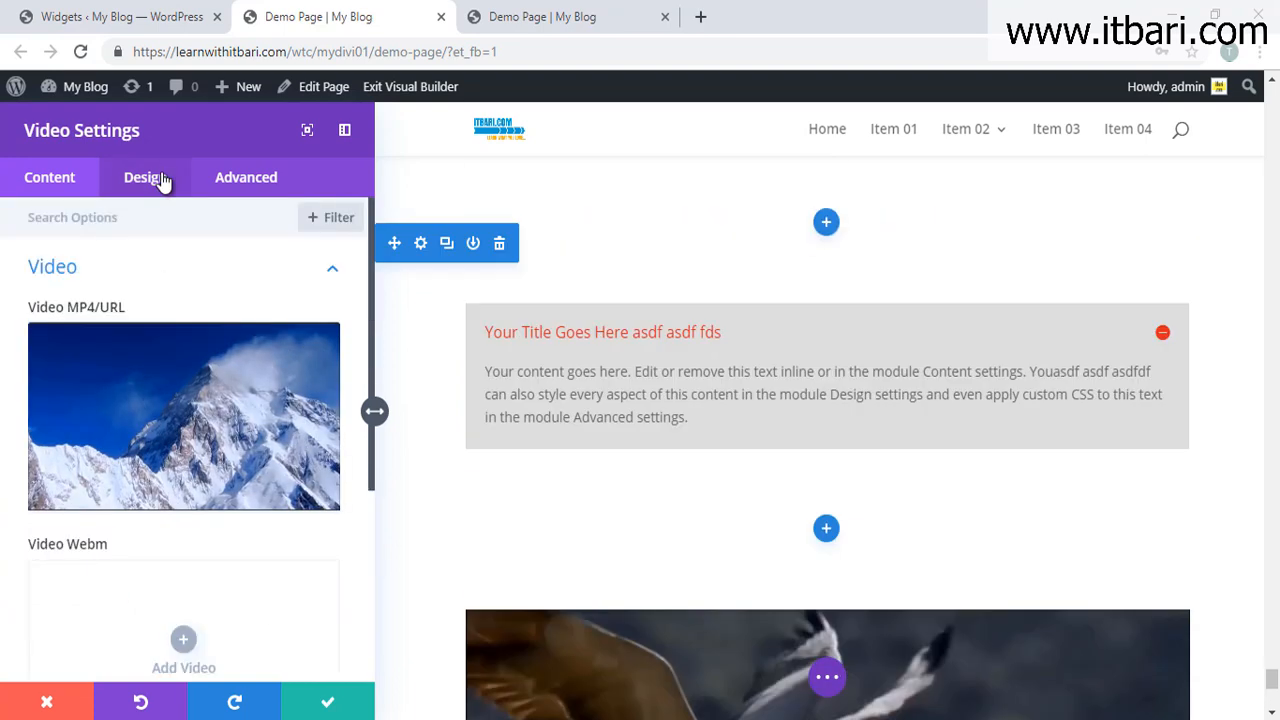
# Step: Set the video's play icon colour to red and preview it
pyautogui.click(150, 177)
pyautogui.scroll(-4, 828, 548)
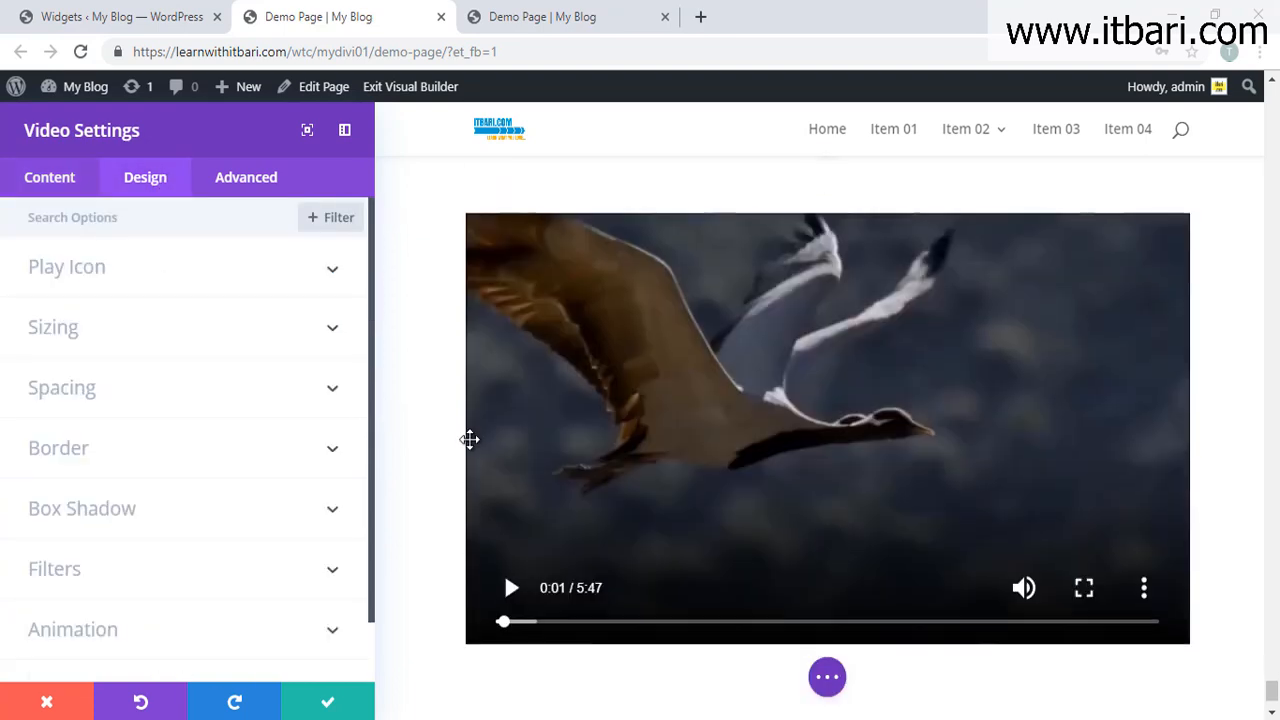
pyautogui.click(327, 268)
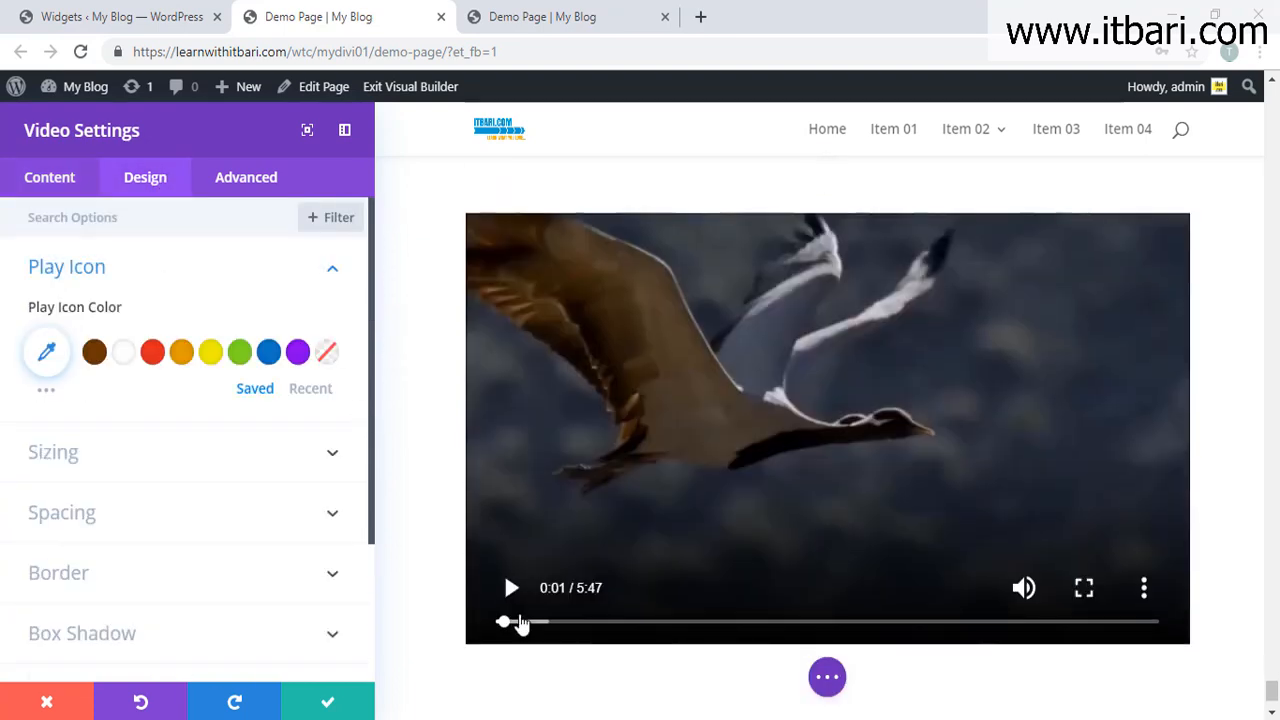
pyautogui.click(152, 351)
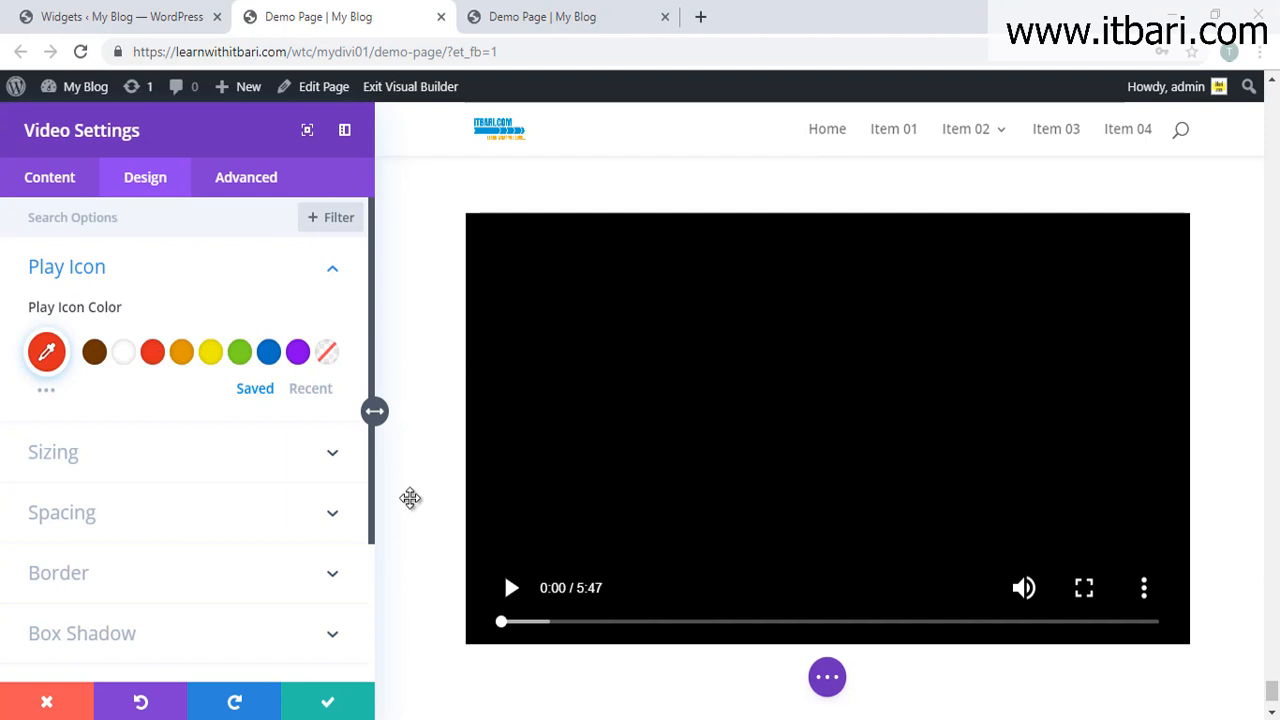
pyautogui.click(646, 537)
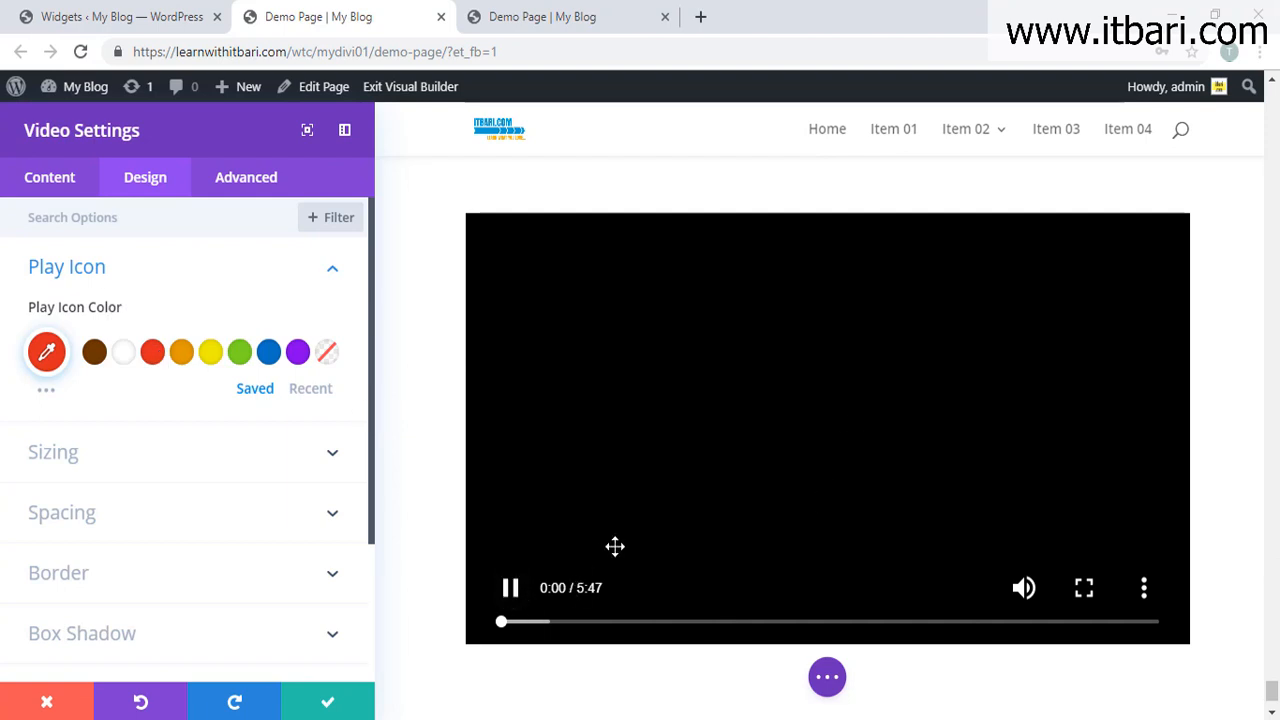
pyautogui.click(512, 590)
# Step: Check the video's width stays at 100%, view spacing, then save the Video module
pyautogui.click(154, 450)
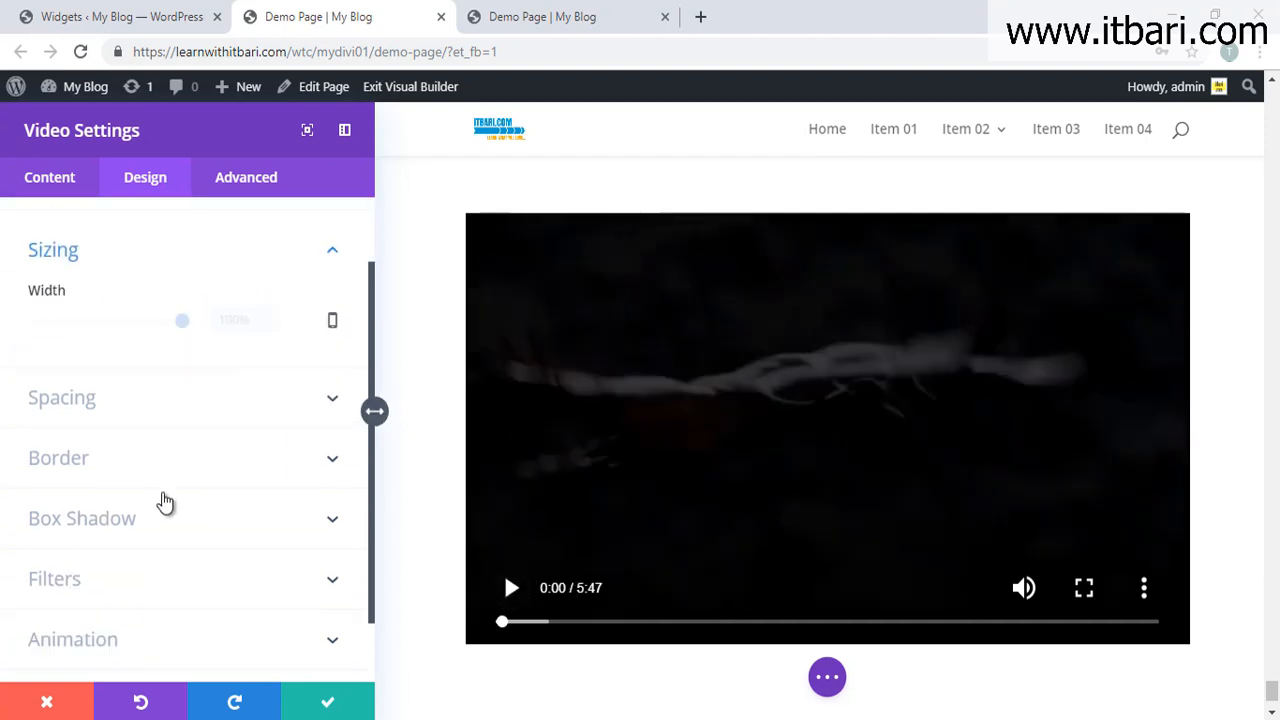
pyautogui.moveTo(180, 303); pyautogui.dragTo(260, 318)
pyautogui.click(263, 383)
pyautogui.scroll(-1, 178, 600)
pyautogui.click(331, 702)
pyautogui.scroll(10, 582, 582)
pyautogui.scroll(-10, 588, 581)
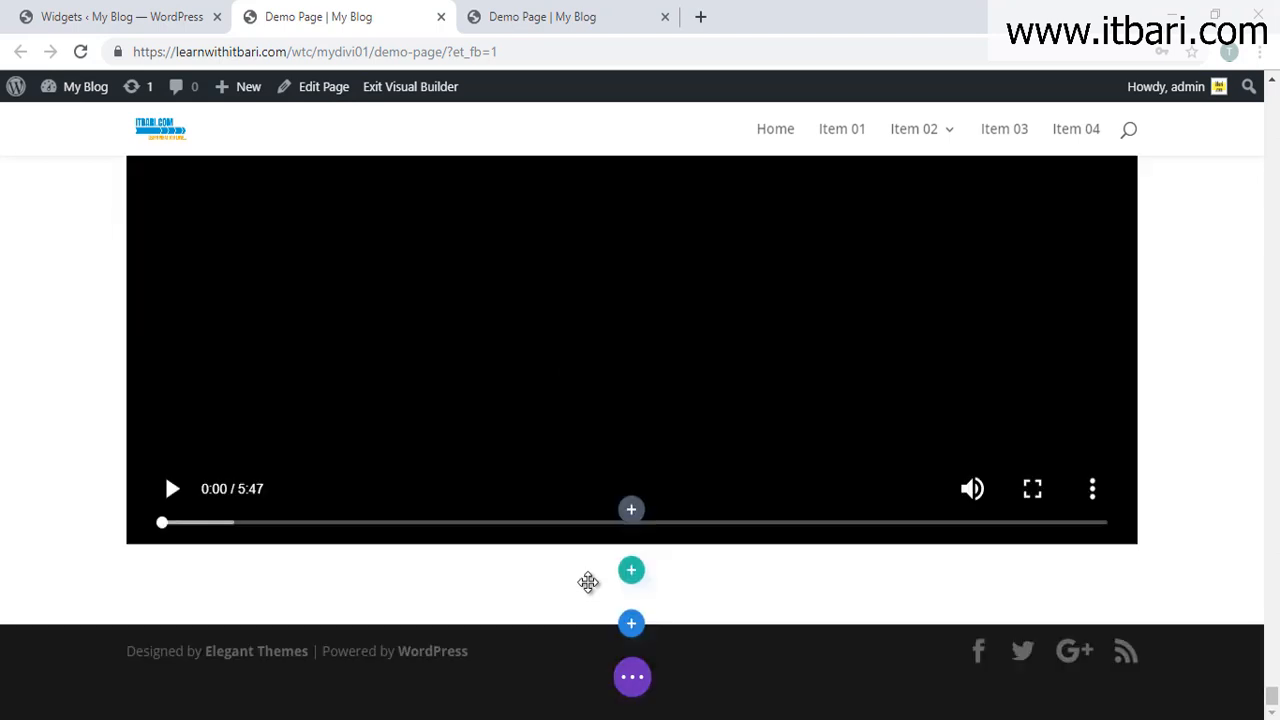
# Step: Add a new regular section with a row layout and insert a Video Slider module
pyautogui.click(631, 625)
pyautogui.click(525, 552)
pyautogui.click(602, 500)
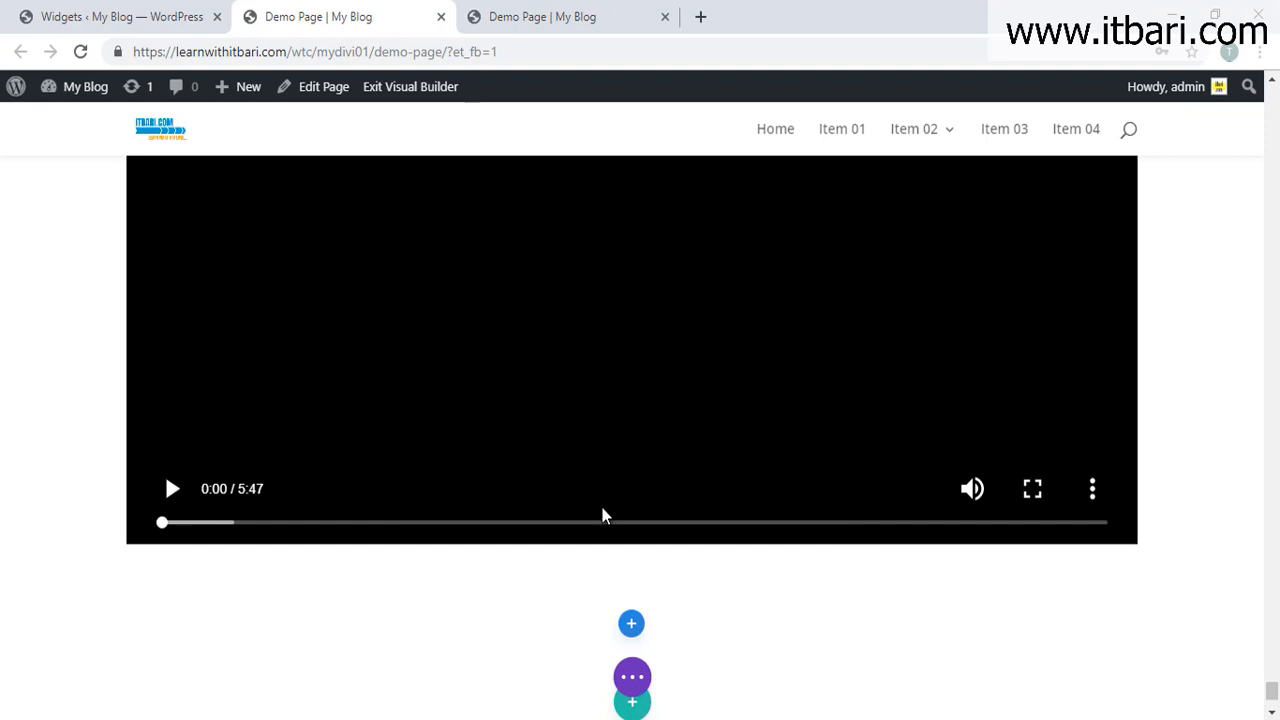
pyautogui.scroll(-5, 616, 496)
pyautogui.scroll(-3, 616, 496)
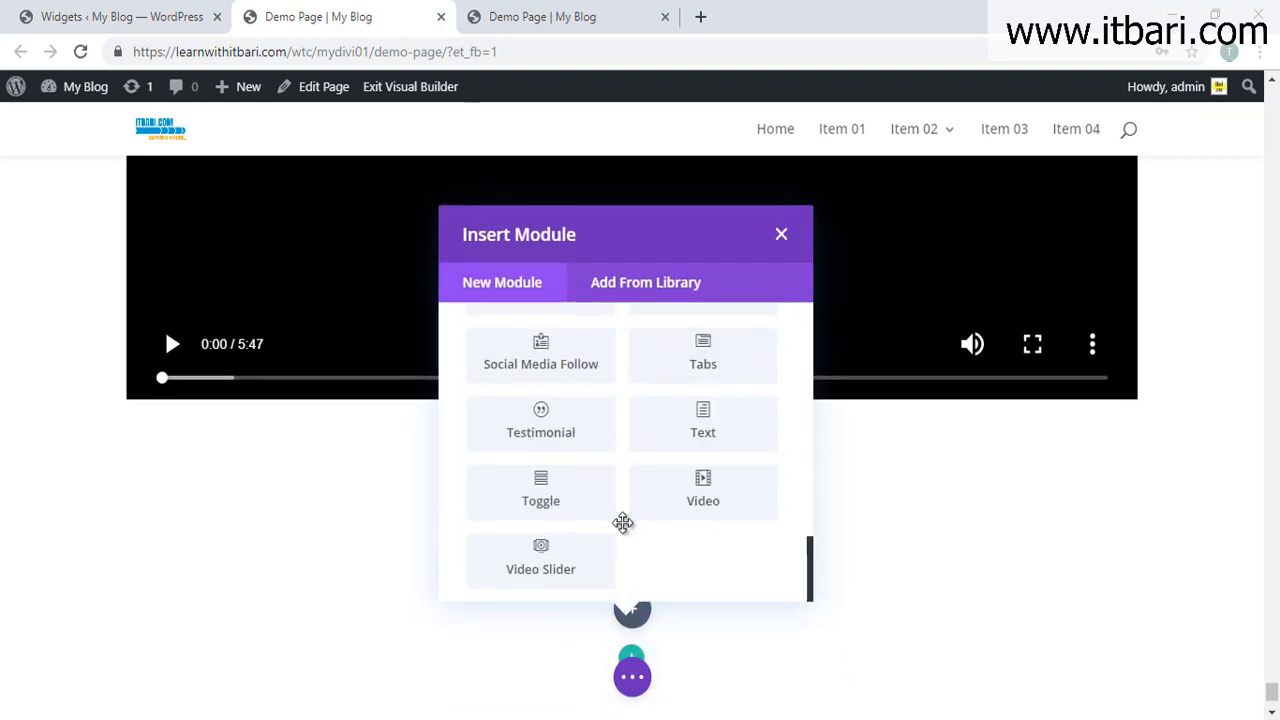
pyautogui.click(563, 567)
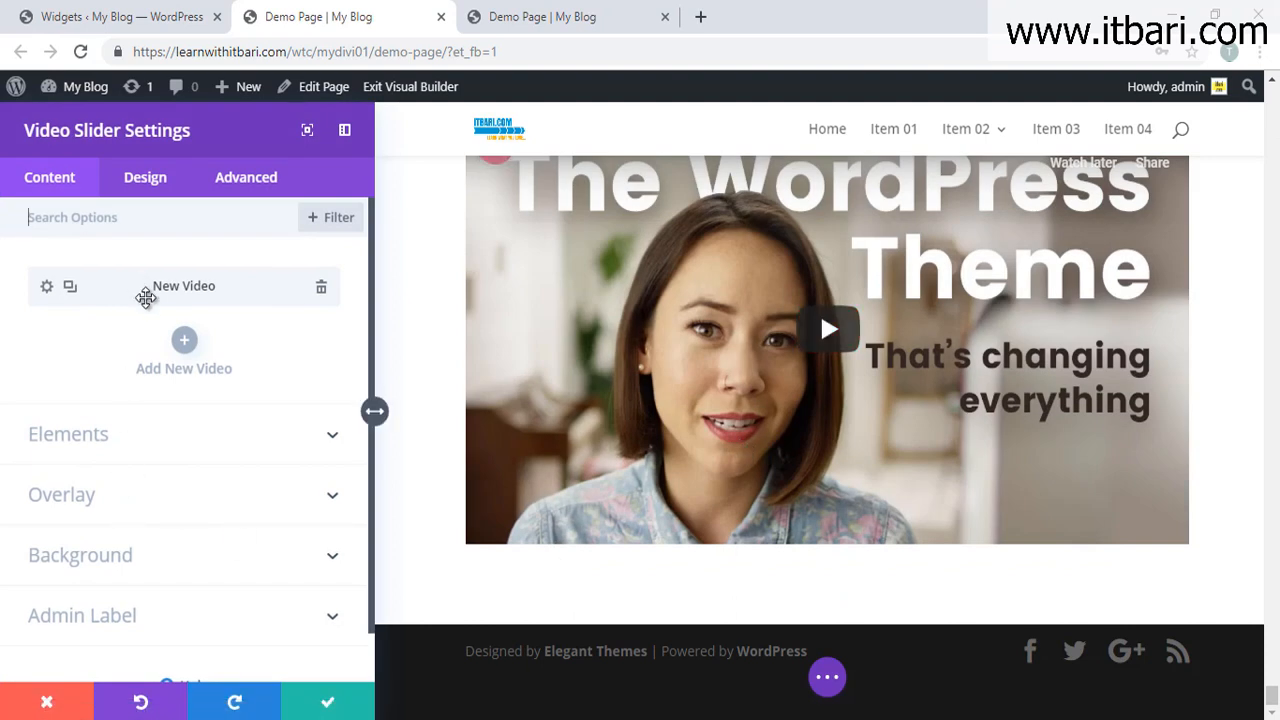
pyautogui.moveTo(12, 251); pyautogui.dragTo(366, 323)
# Step: Replace the first slide's default YouTube video with mountain-video.mp4 from the library
pyautogui.click(46, 288)
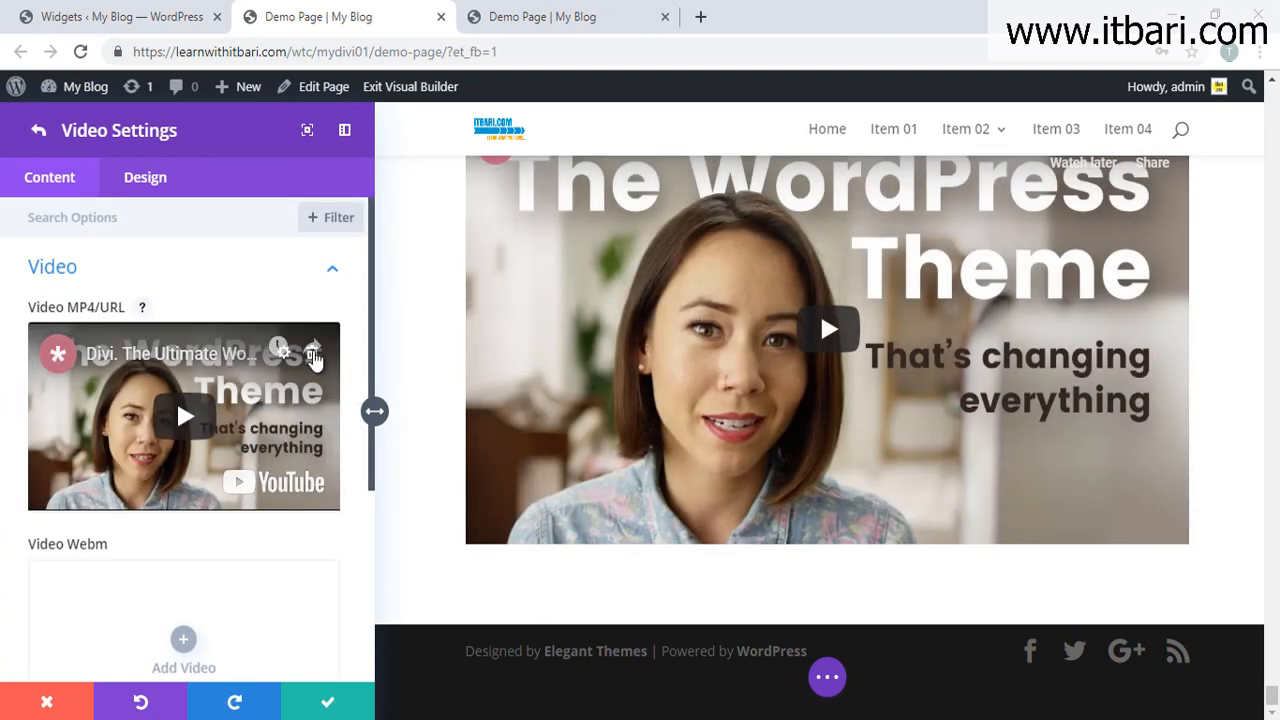
pyautogui.click(313, 356)
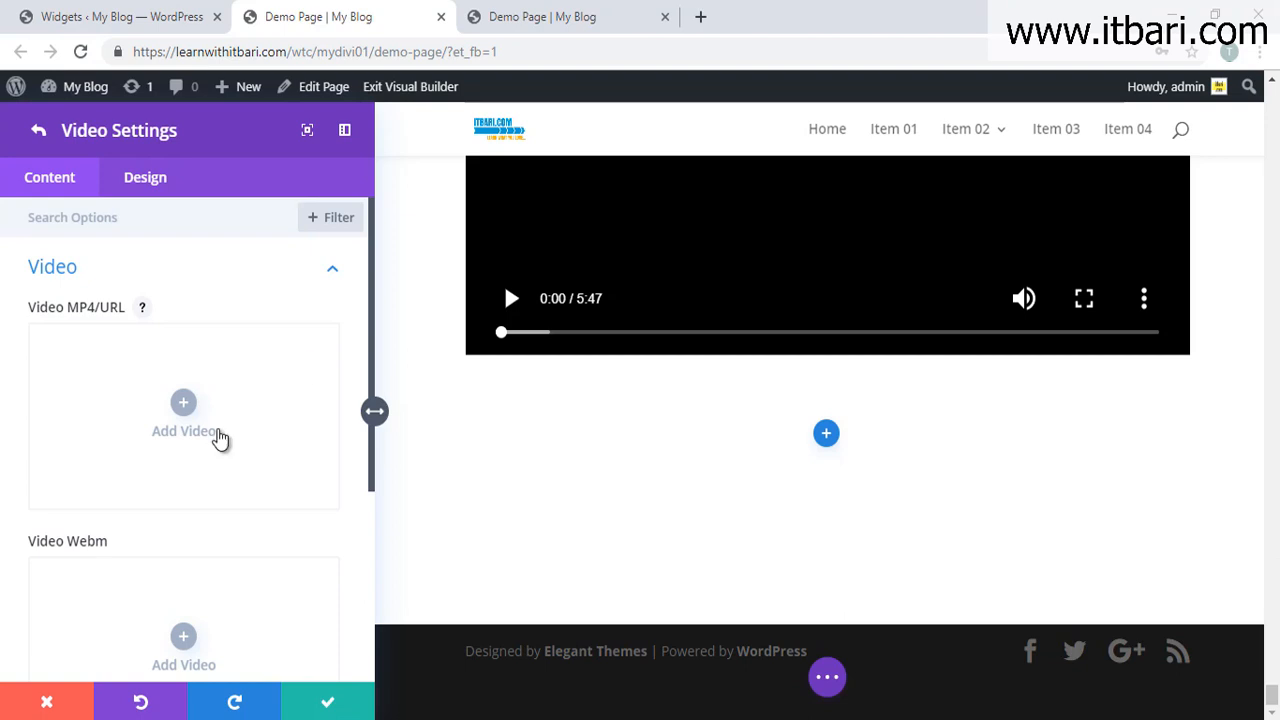
pyautogui.click(188, 407)
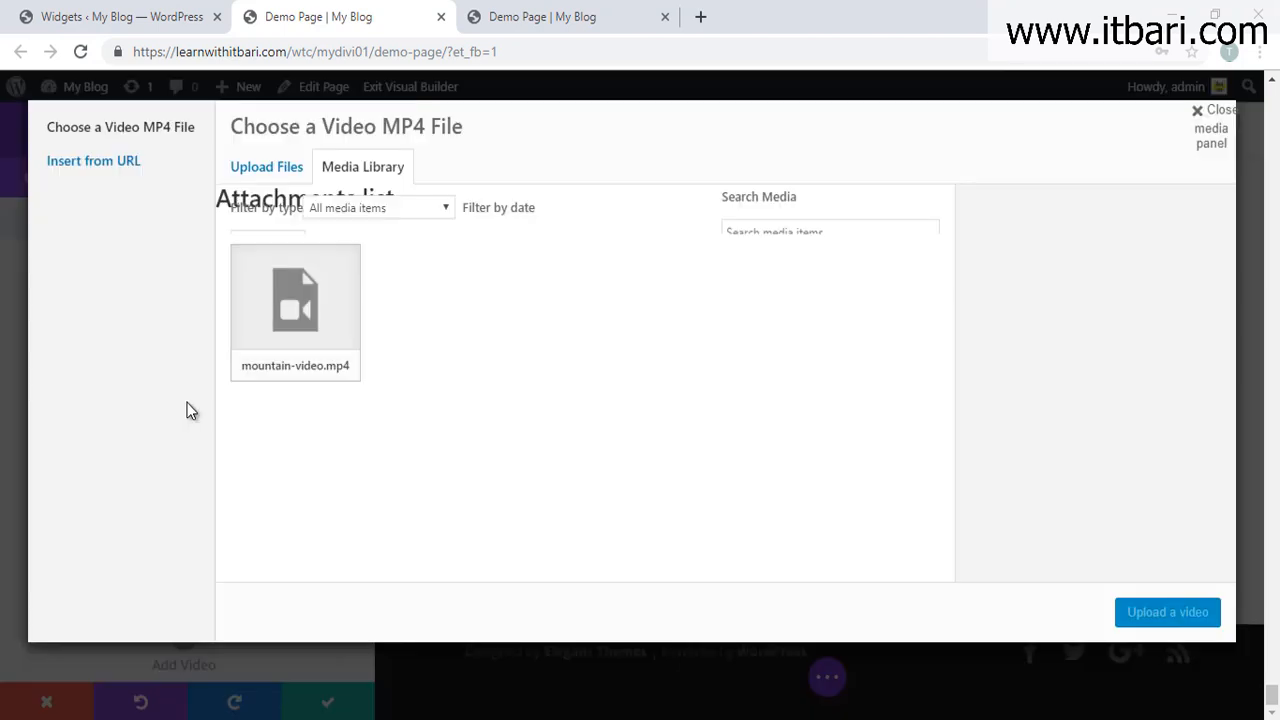
pyautogui.click(313, 378)
pyautogui.click(1167, 612)
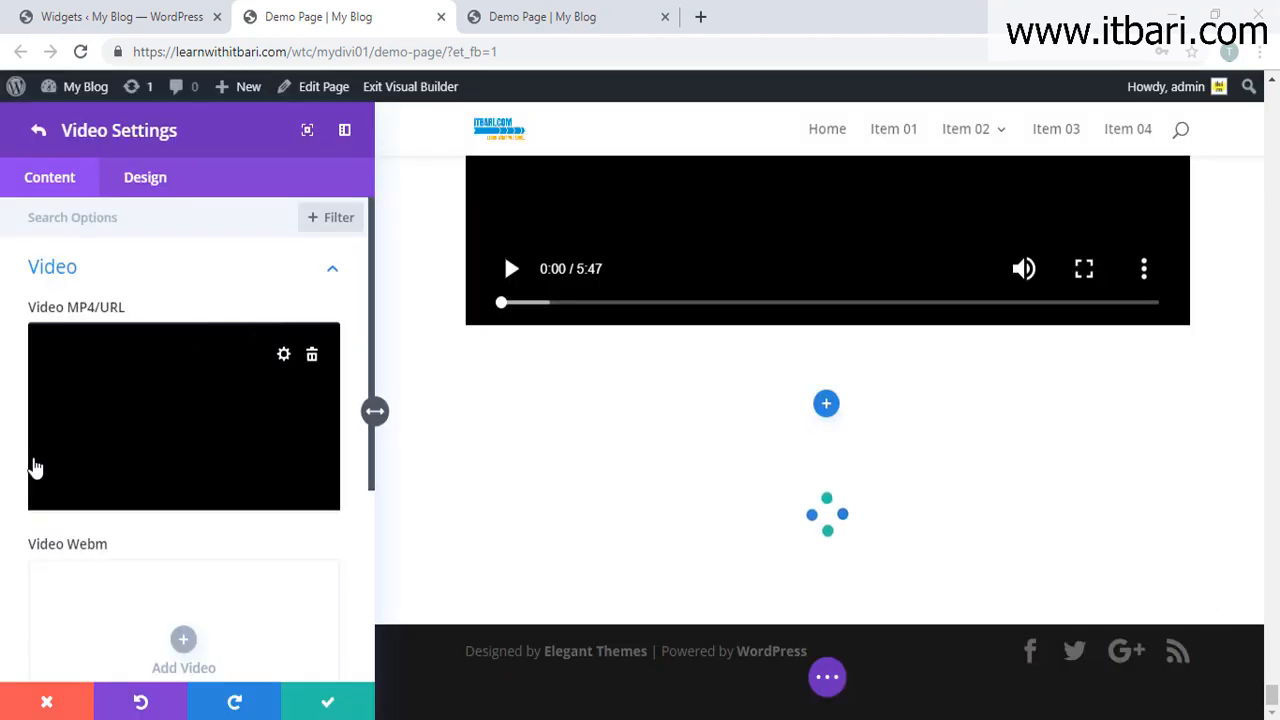
pyautogui.scroll(-2, 177, 496)
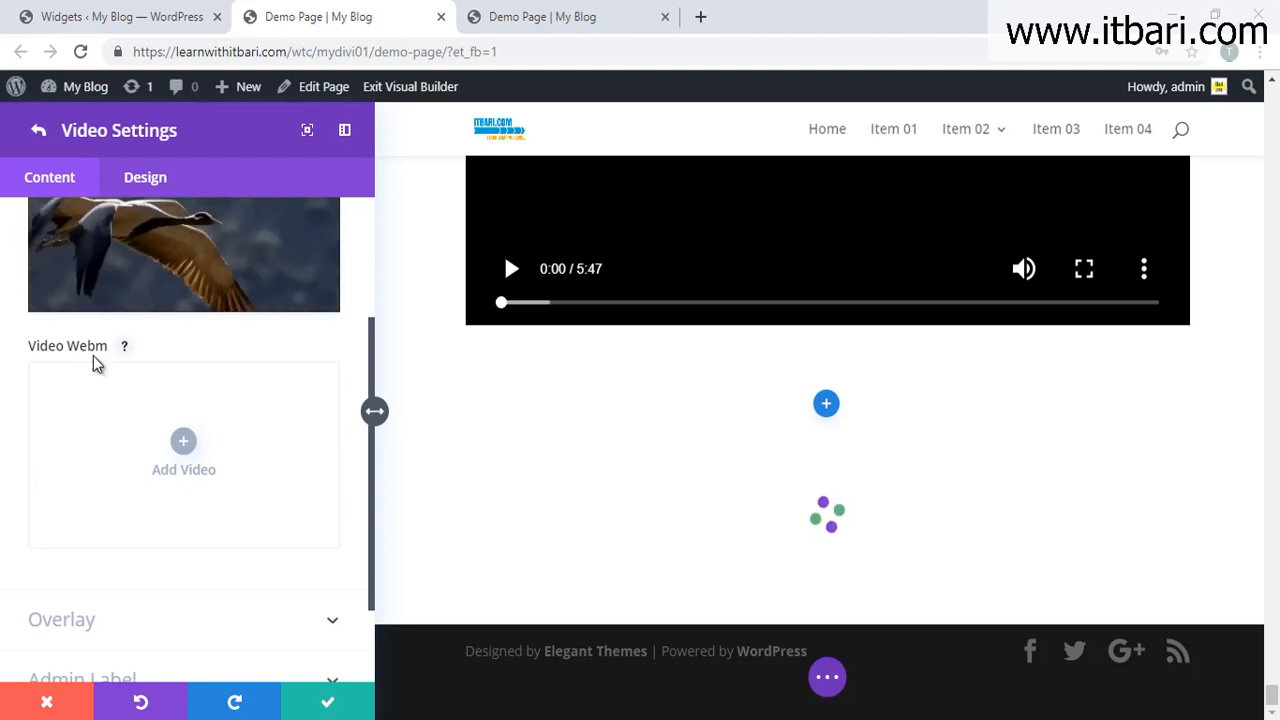
pyautogui.scroll(1, 189, 463)
pyautogui.scroll(3, 188, 461)
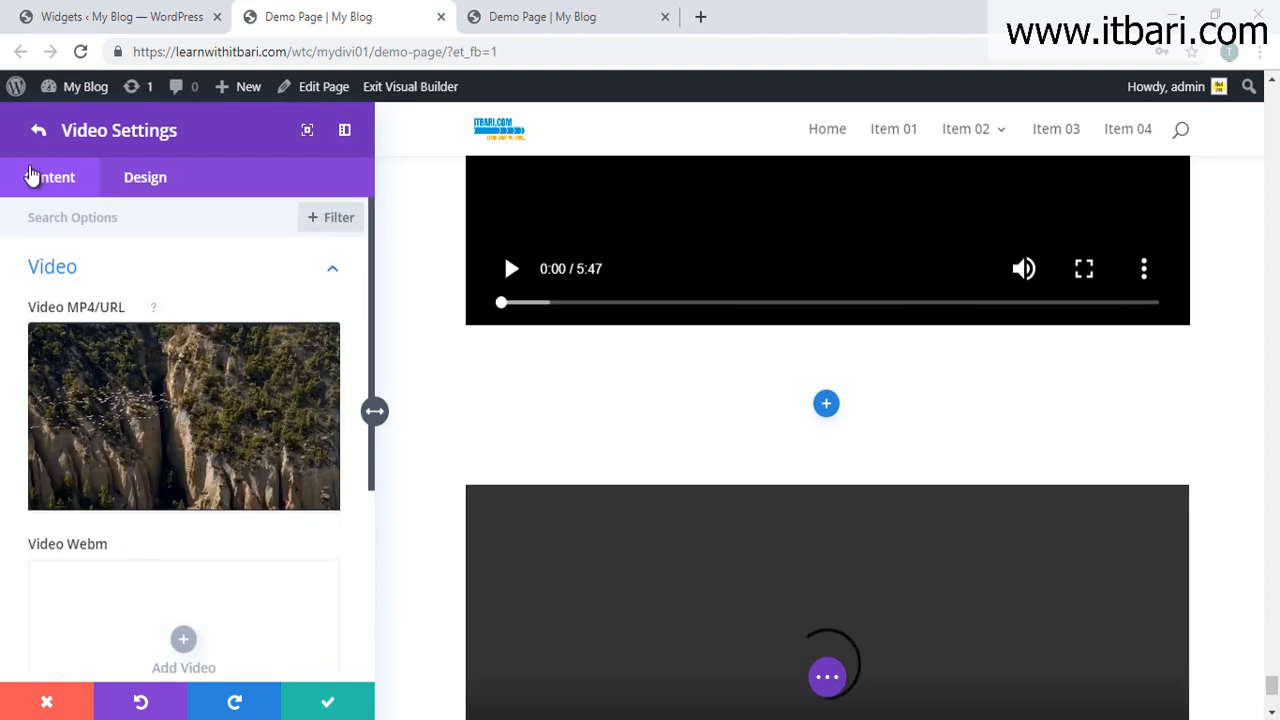
pyautogui.click(36, 132)
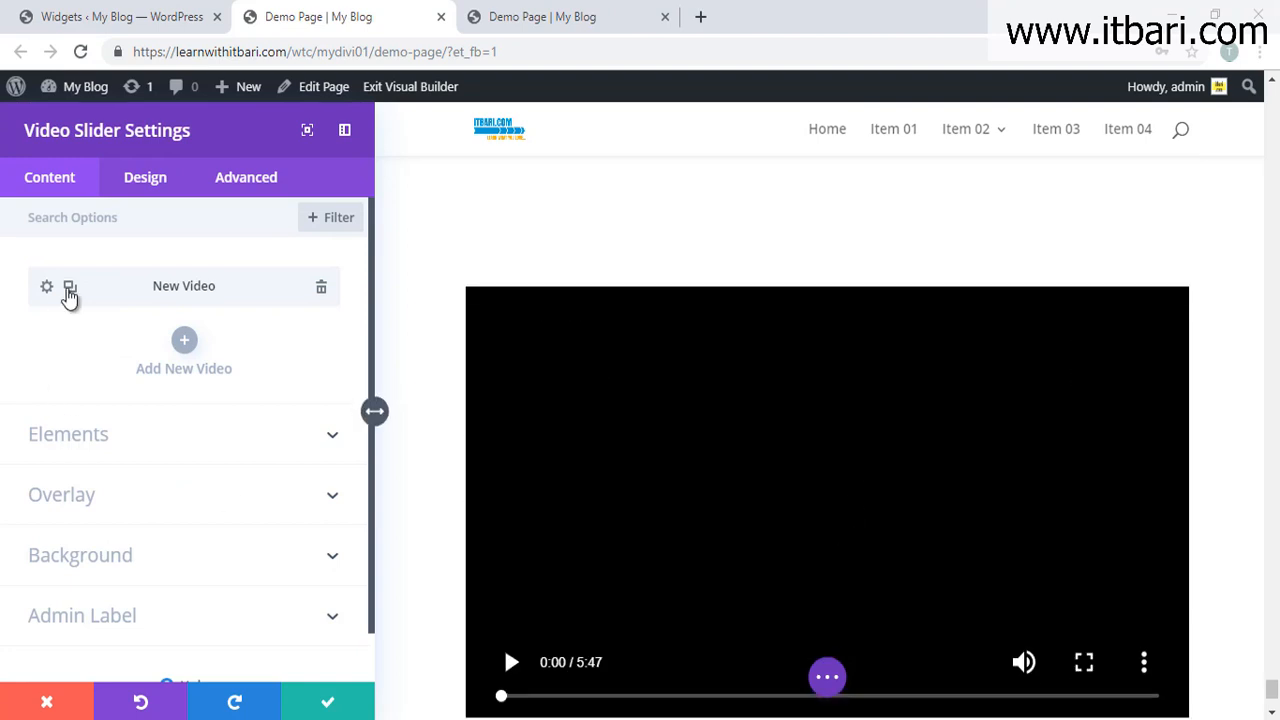
# Step: Duplicate the first video slide twice to make three slides
pyautogui.click(140, 370)
pyautogui.click(205, 420)
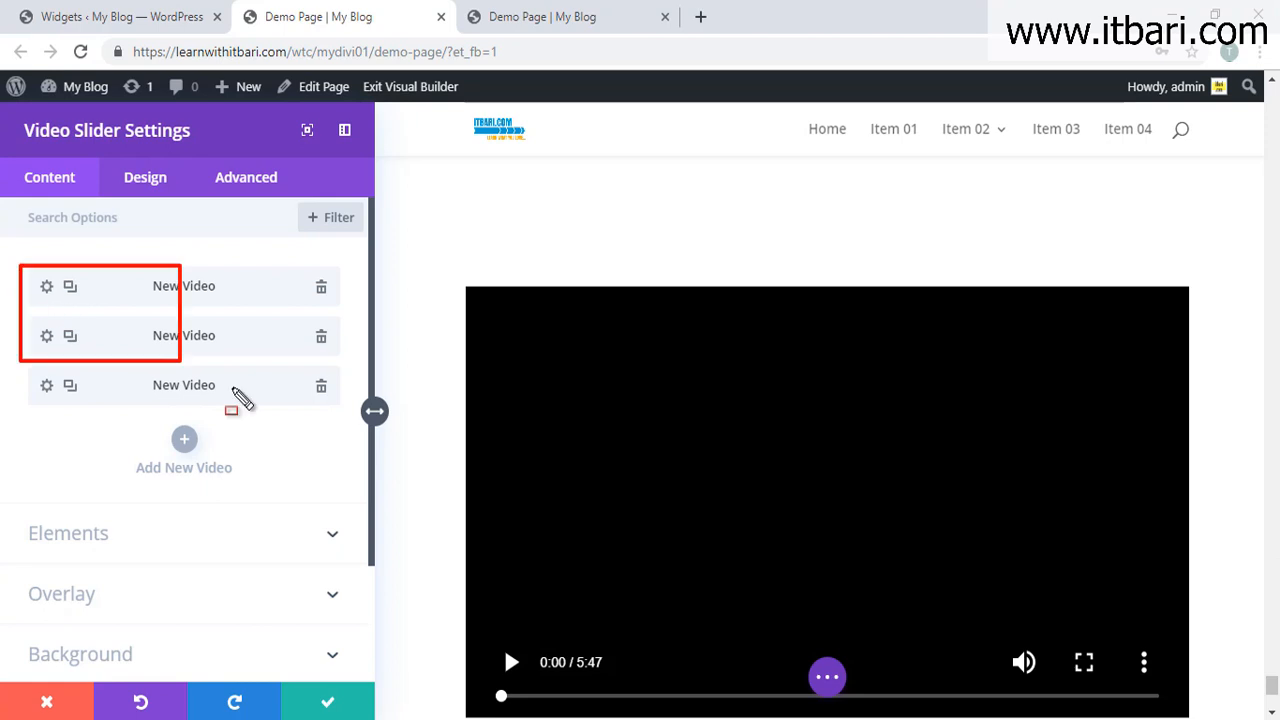
pyautogui.scroll(-2, 735, 545)
pyautogui.scroll(-1, 920, 580)
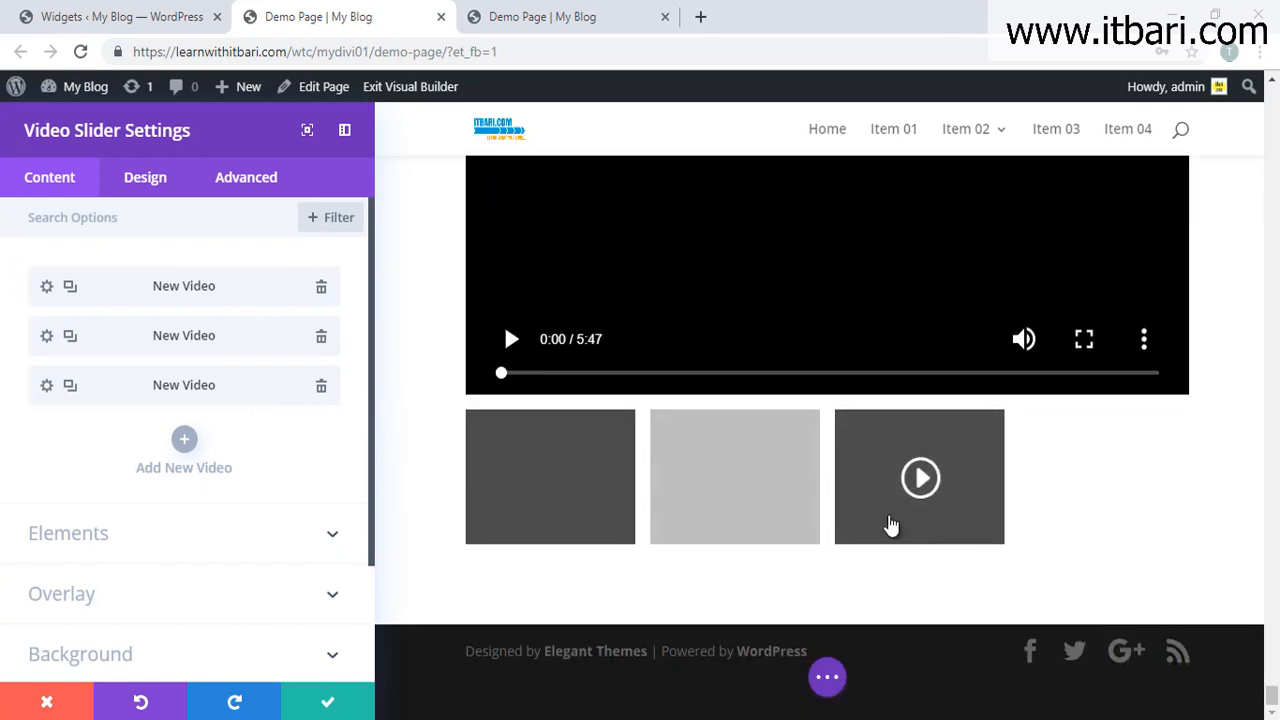
# Step: Close the Video Slider settings and expand the page-level builder options
pyautogui.scroll(1, 886, 515)
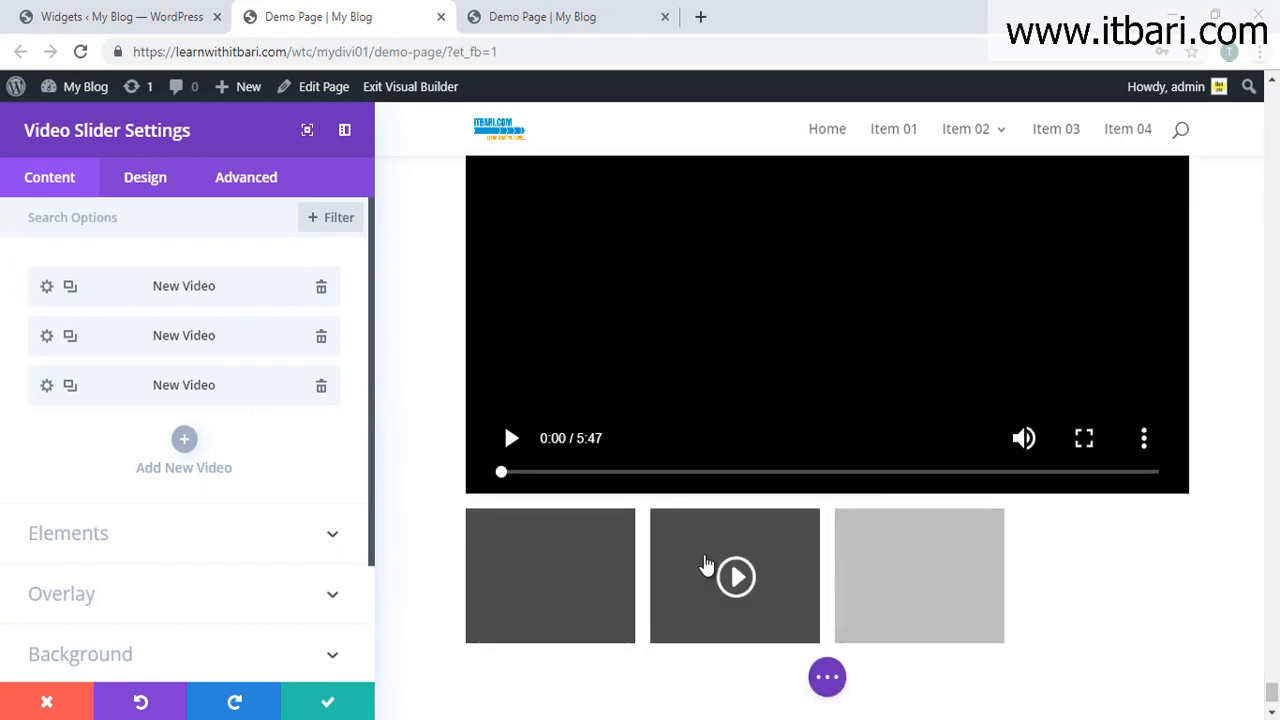
pyautogui.click(328, 700)
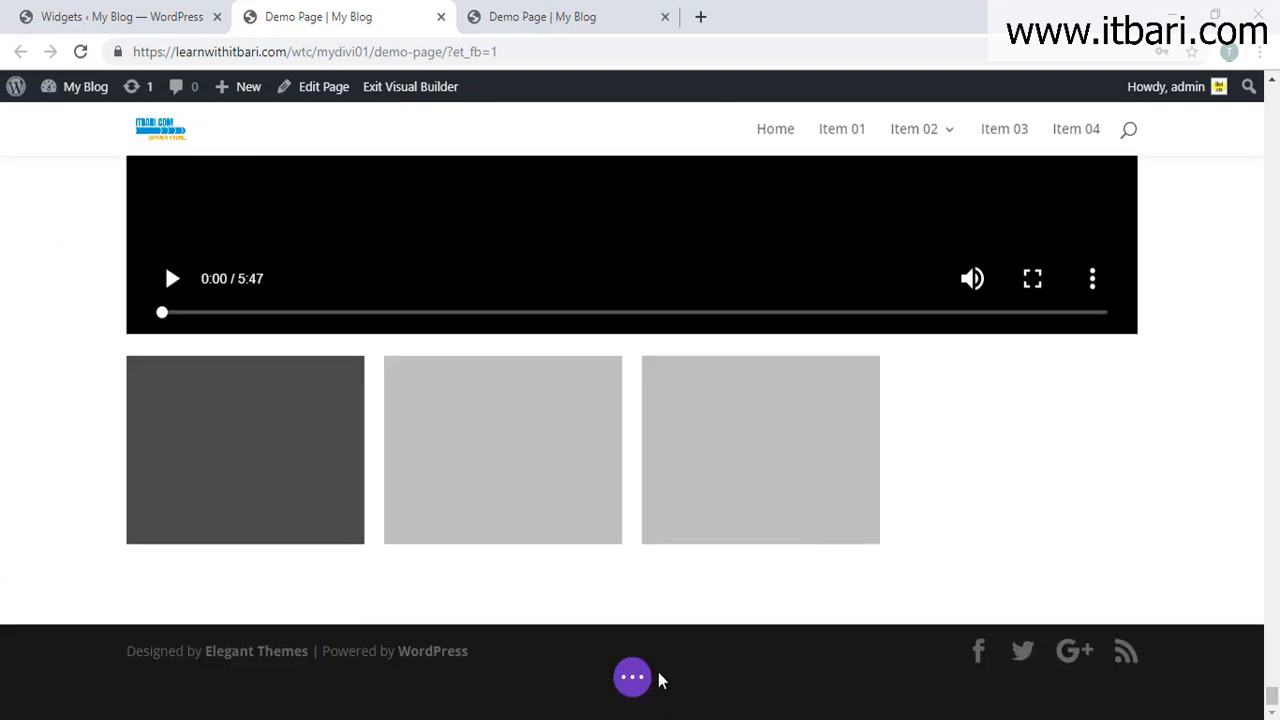
pyautogui.click(633, 678)
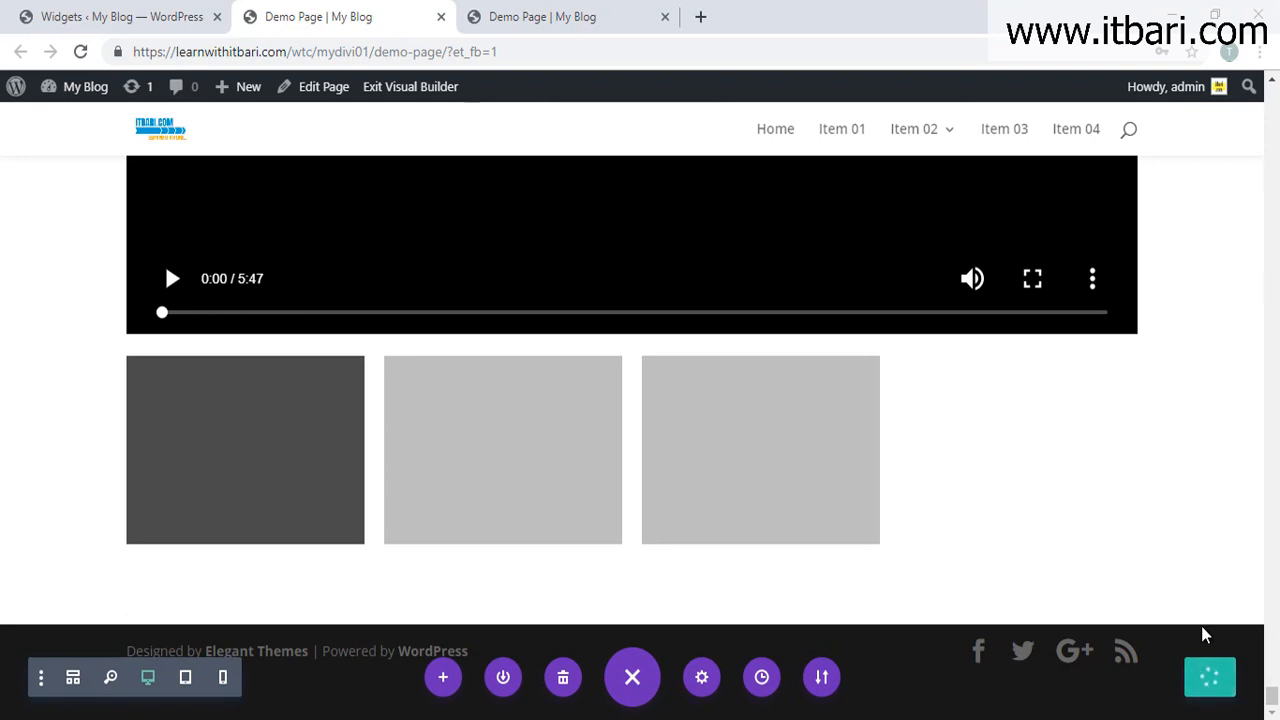
pyautogui.click(545, 8)
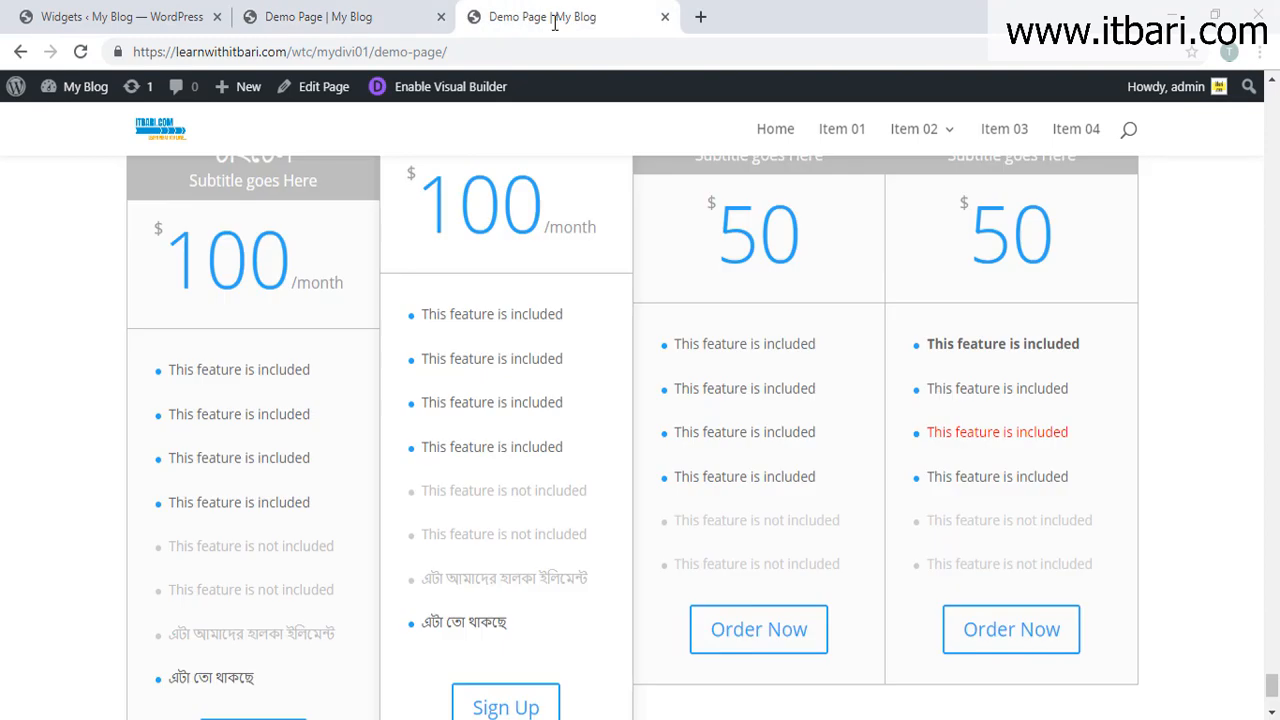
pyautogui.press('F5')
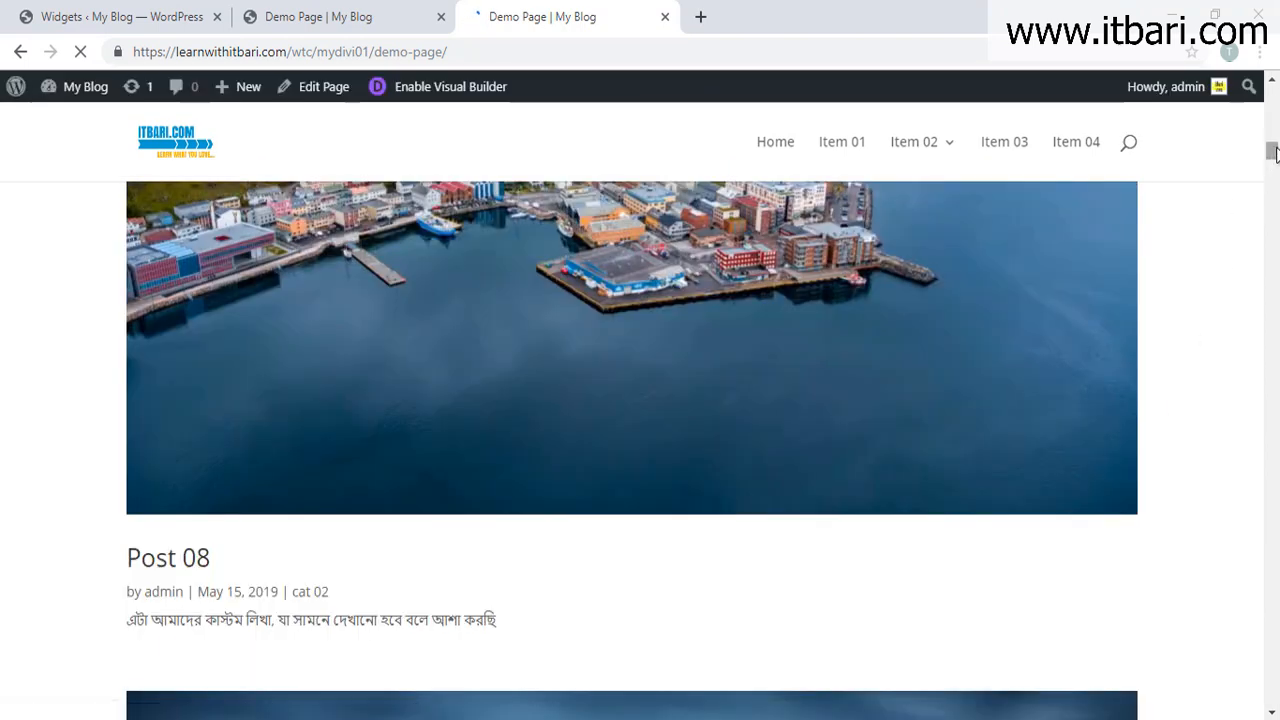
pyautogui.moveTo(1274, 150); pyautogui.dragTo(1272, 693)
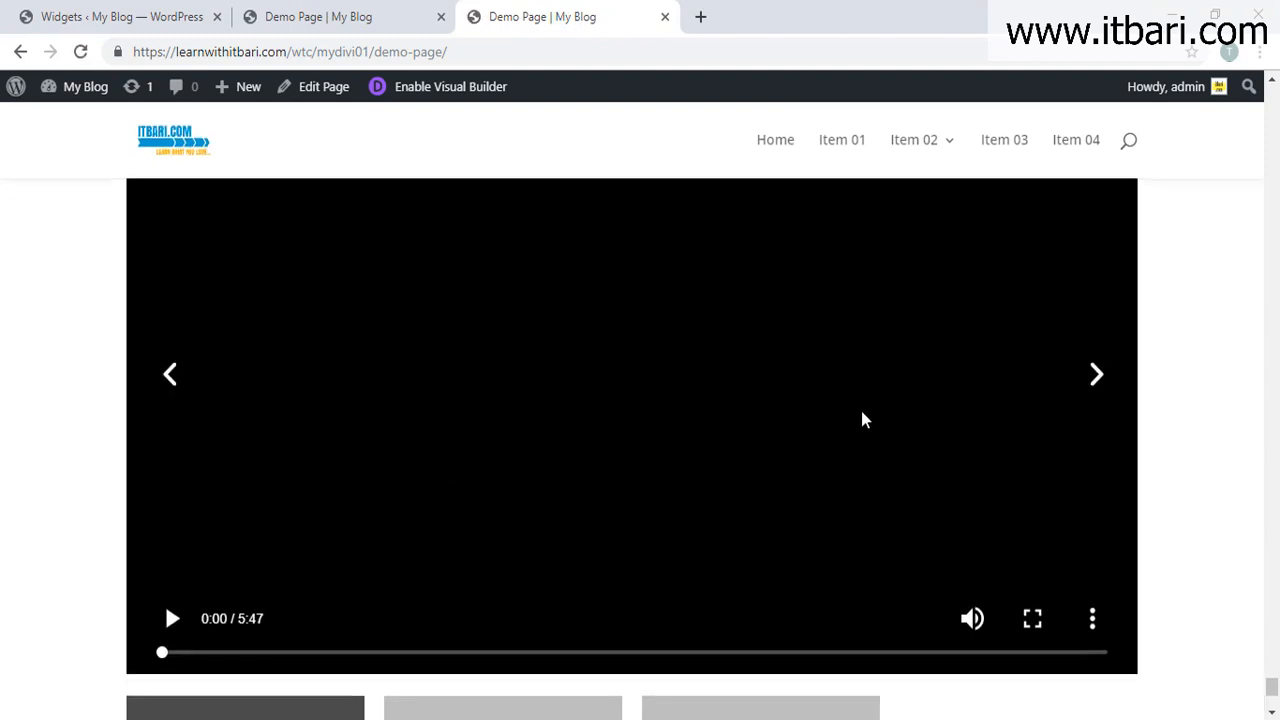
pyautogui.click(451, 557)
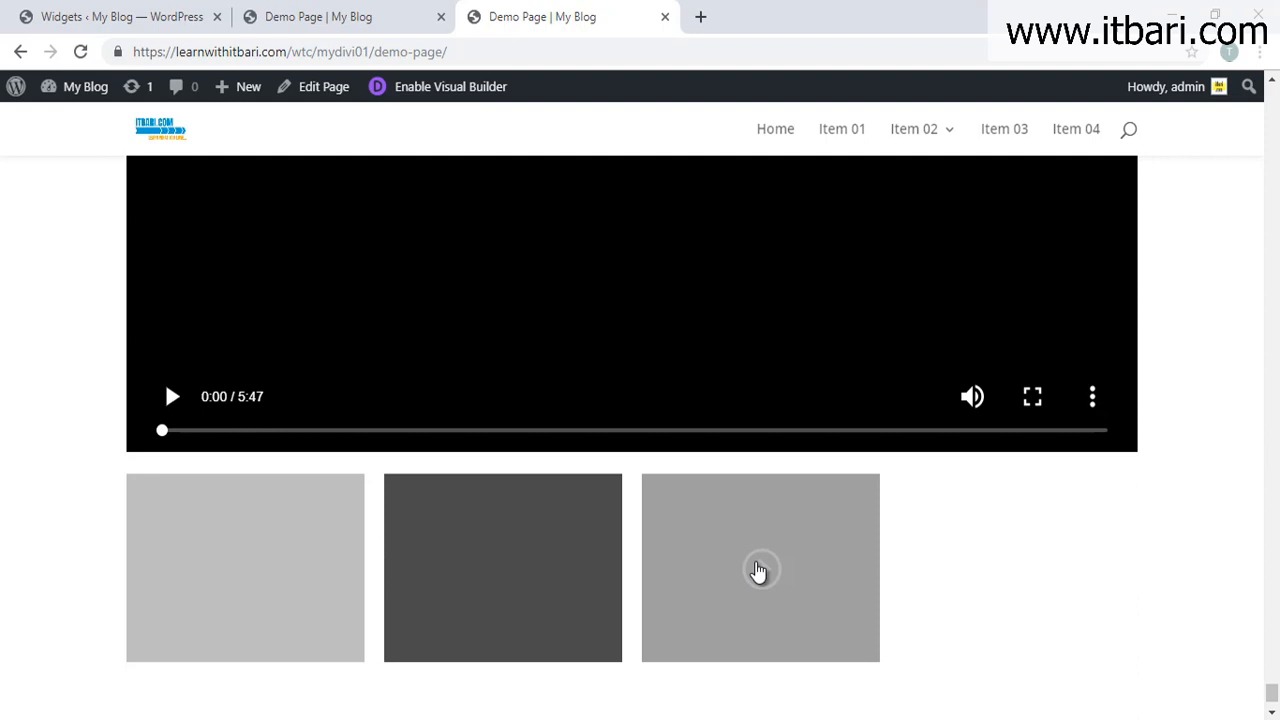
pyautogui.click(758, 570)
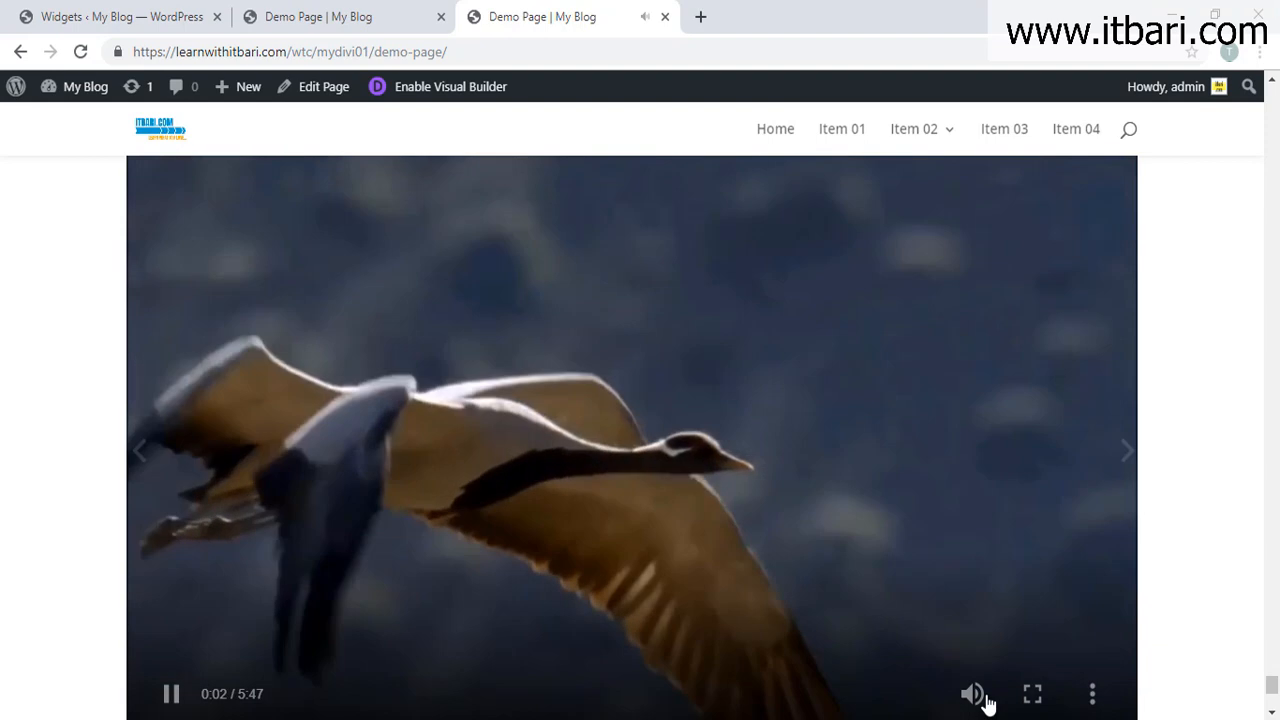
pyautogui.click(972, 694)
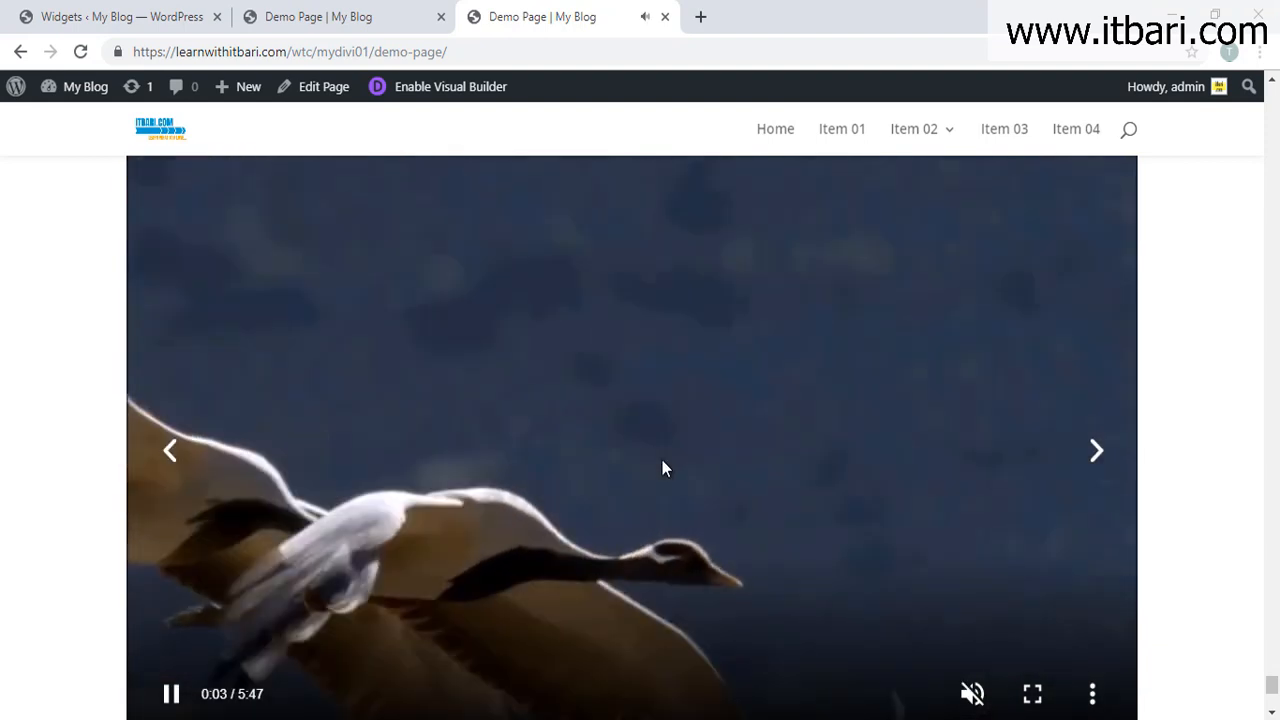
pyautogui.scroll(-2, 655, 505)
pyautogui.click(563, 617)
pyautogui.click(309, 12)
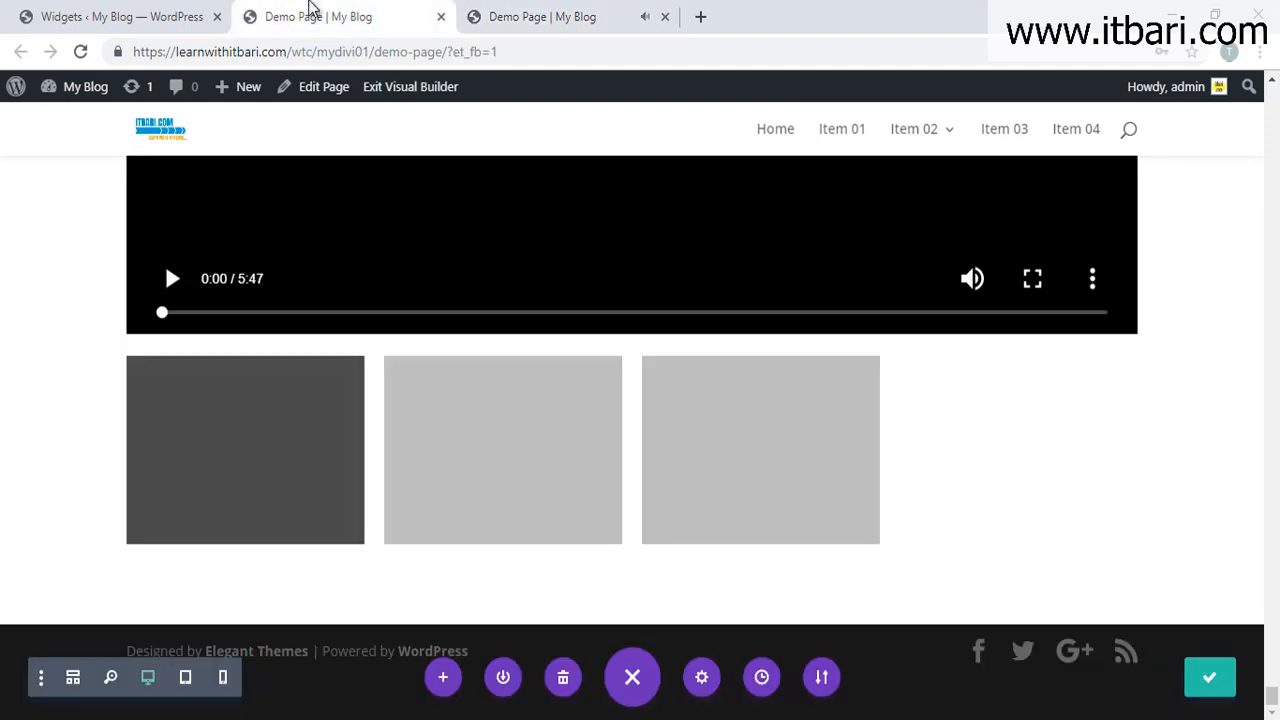
# Step: Set the first slide's image overlay to Singapore-parks-Windsor-nature-park.jpg, the sunset pier photo
pyautogui.click(523, 529)
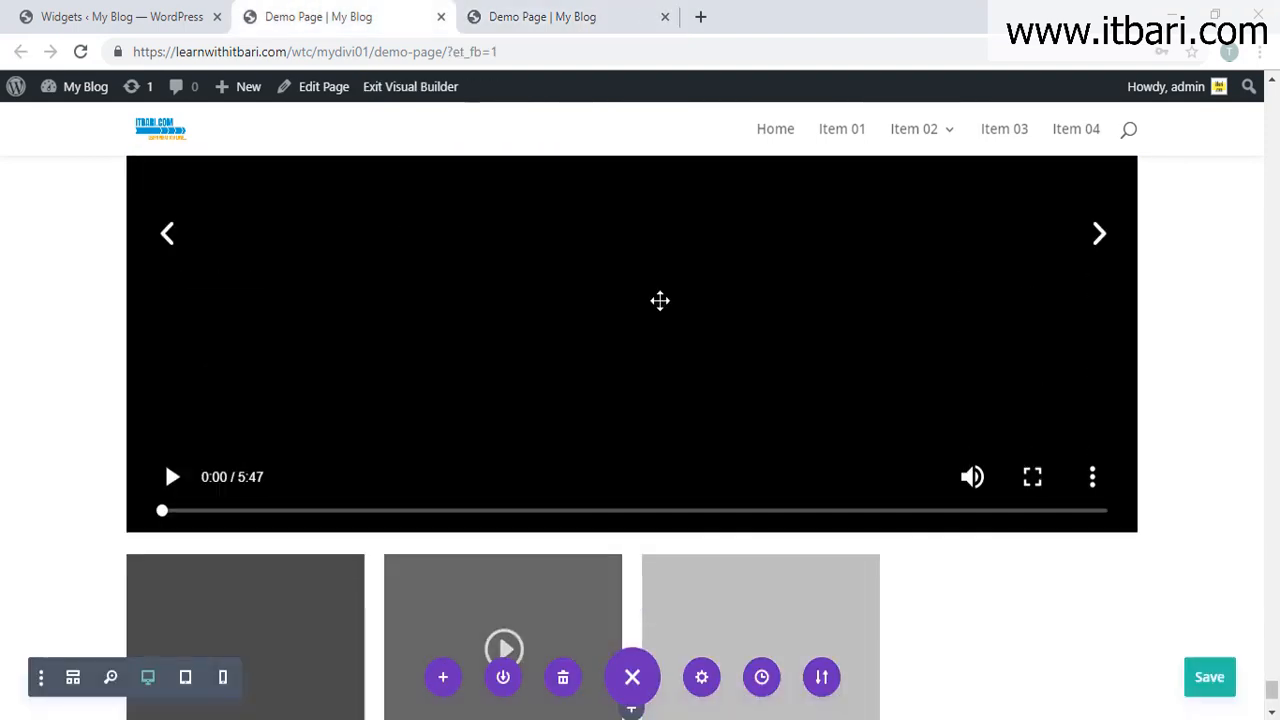
pyautogui.click(604, 276)
pyautogui.click(47, 286)
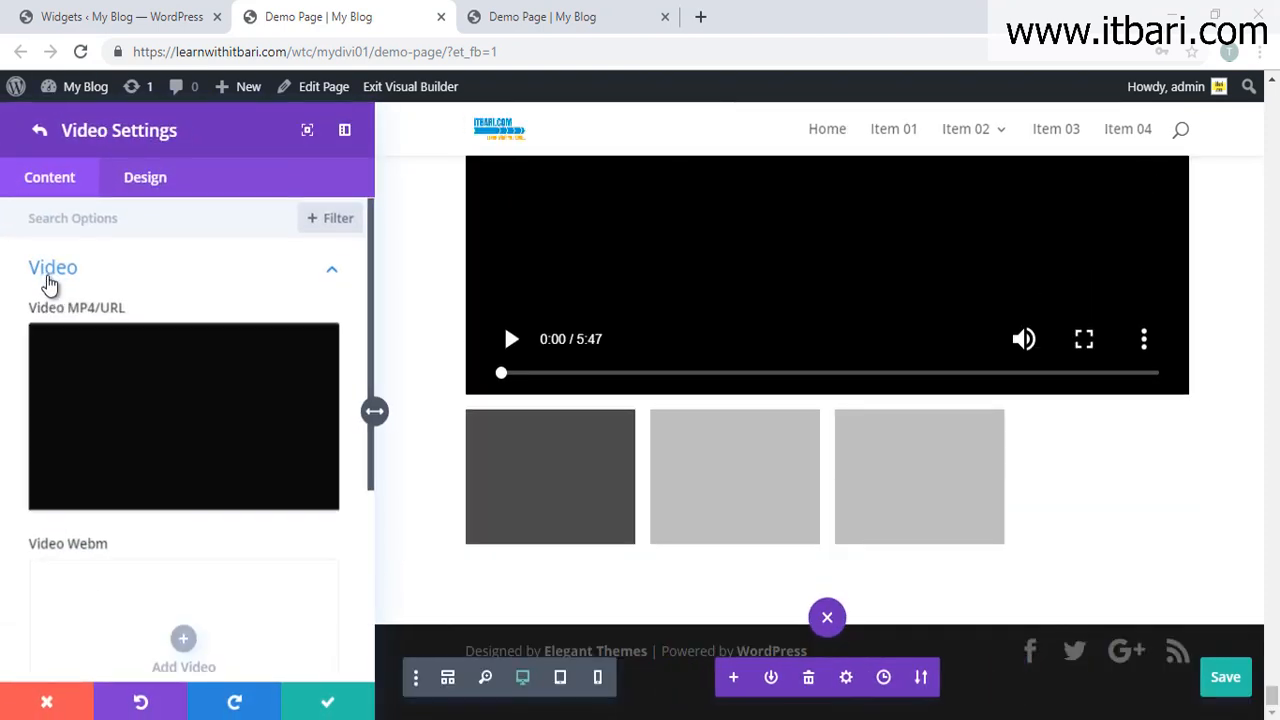
pyautogui.scroll(-3, 180, 467)
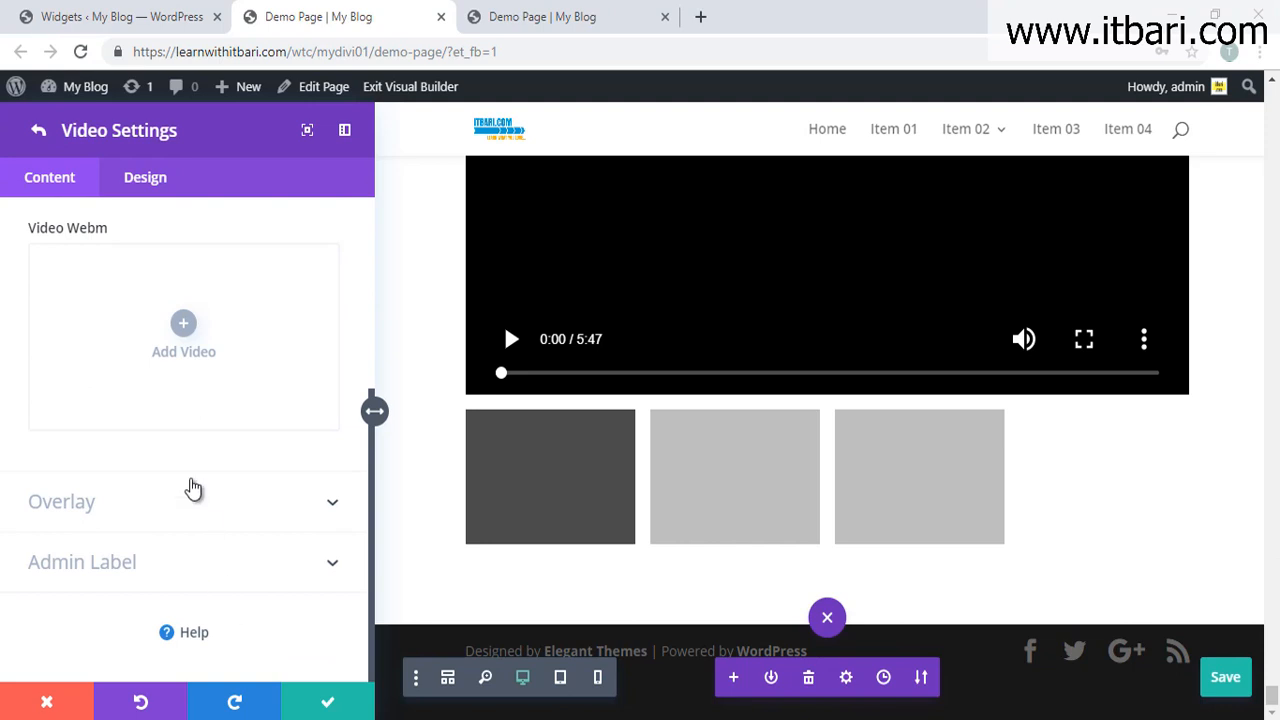
pyautogui.click(172, 493)
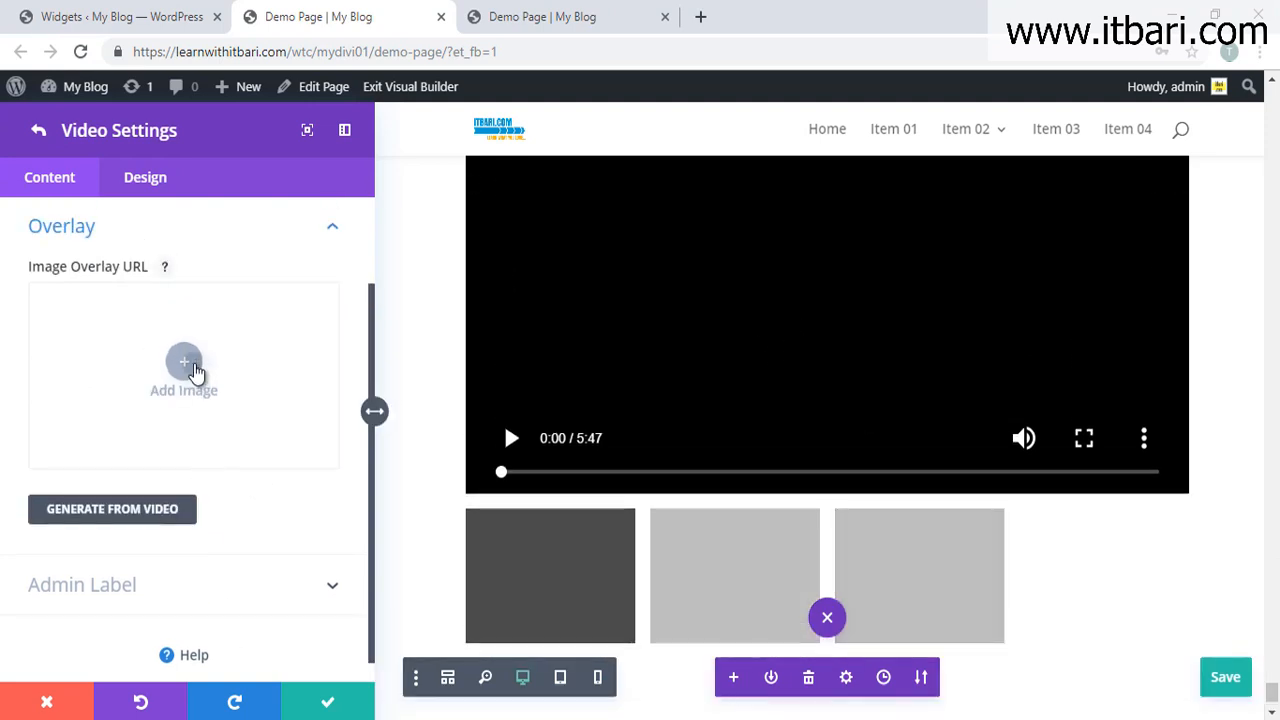
pyautogui.click(186, 368)
pyautogui.click(557, 328)
pyautogui.click(593, 468)
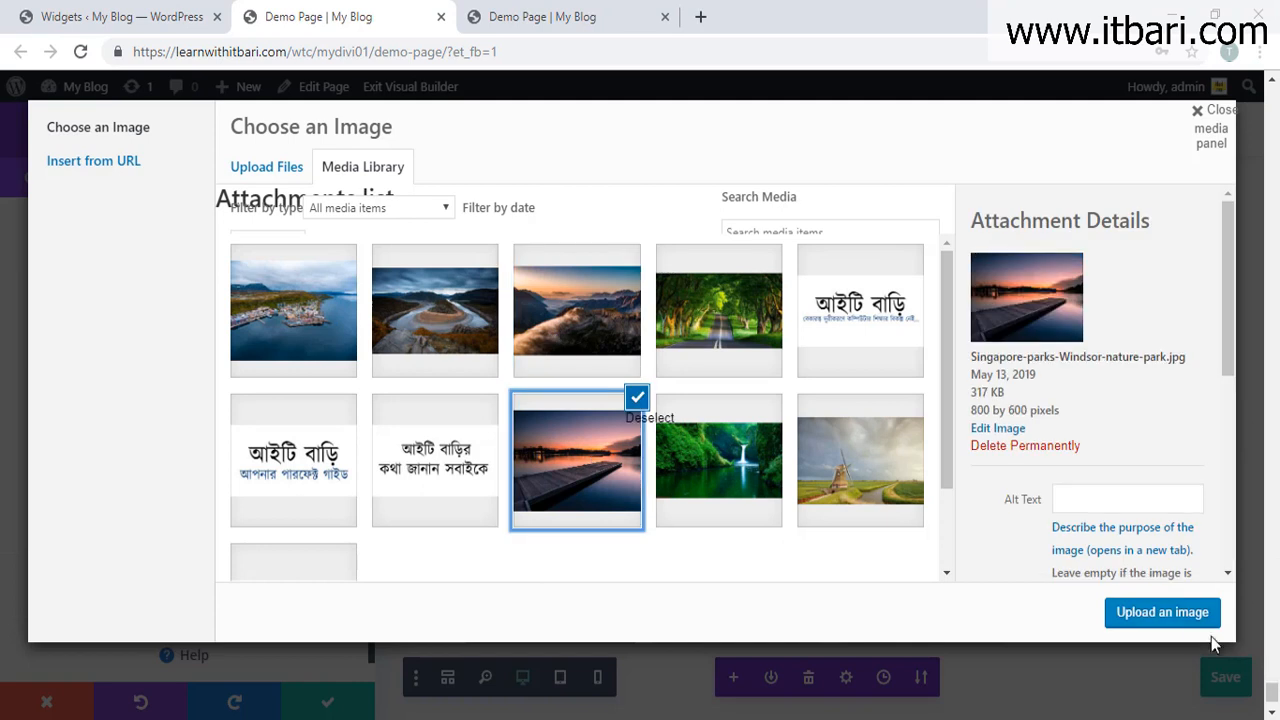
pyautogui.click(1115, 614)
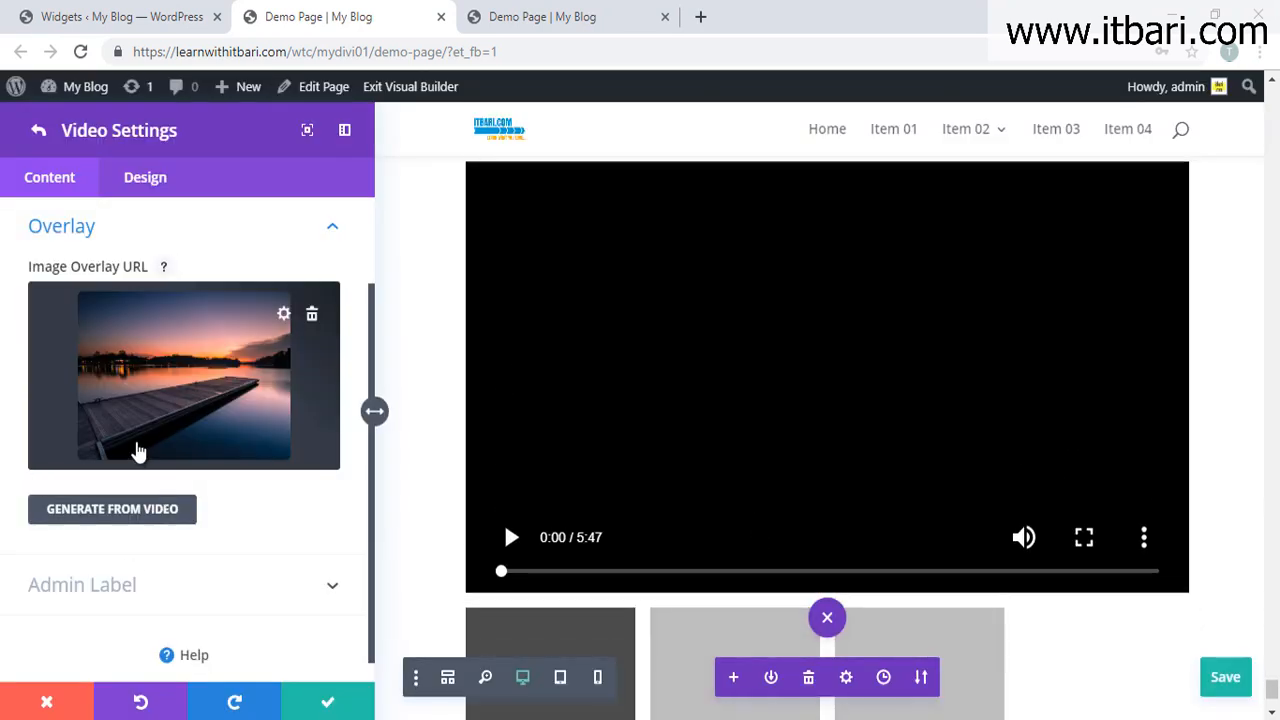
pyautogui.scroll(-1, 183, 535)
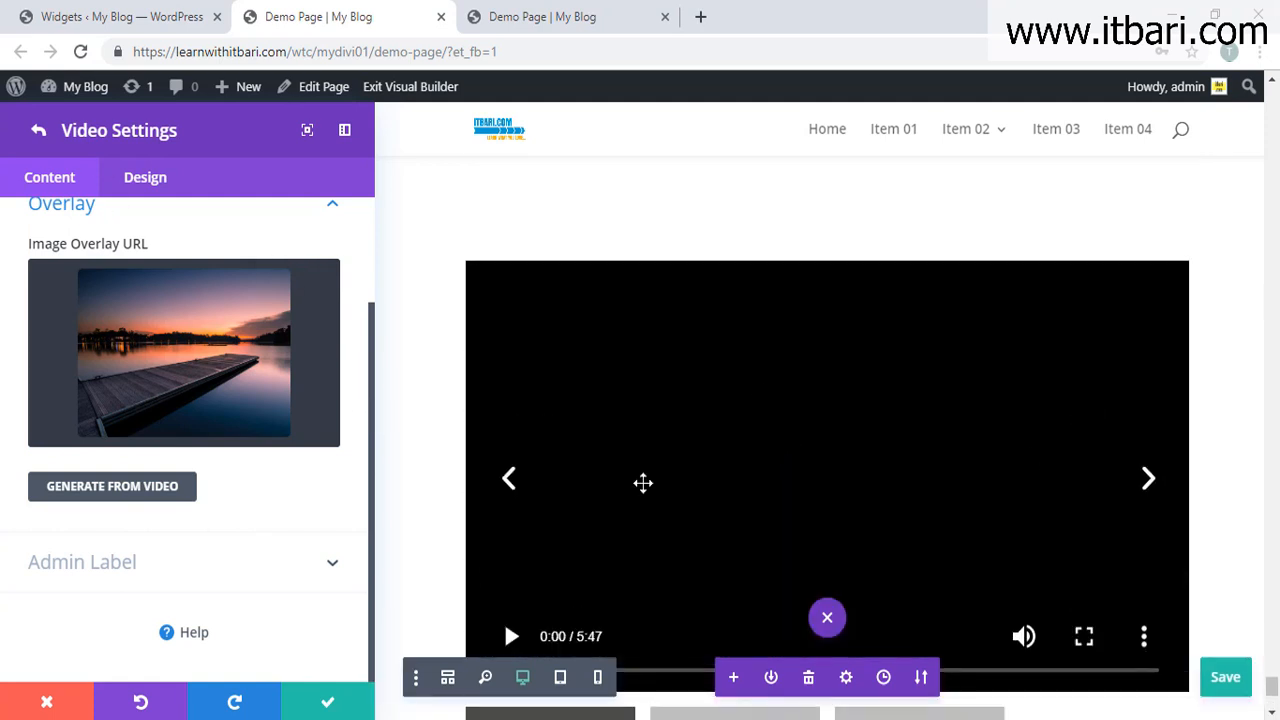
pyautogui.scroll(-1, 1017, 461)
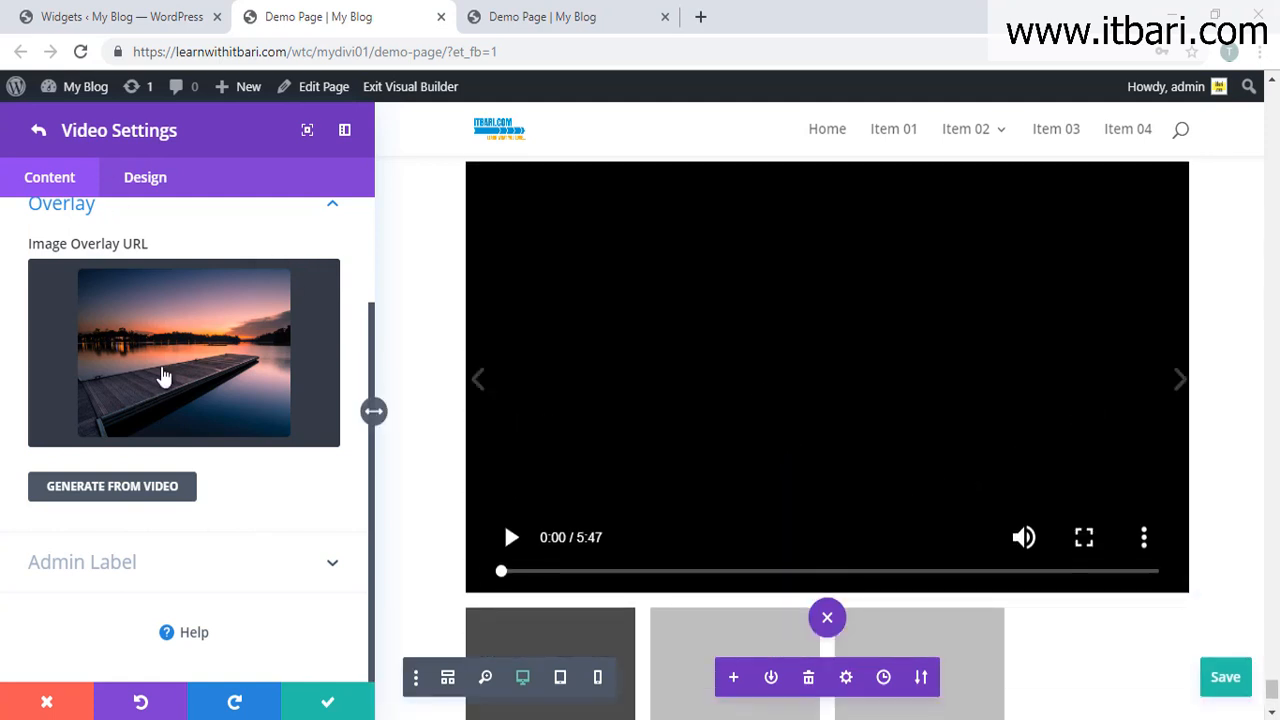
# Step: Recheck the first slide's overlay settings, then show the Video Slider's Design tab
pyautogui.click(40, 135)
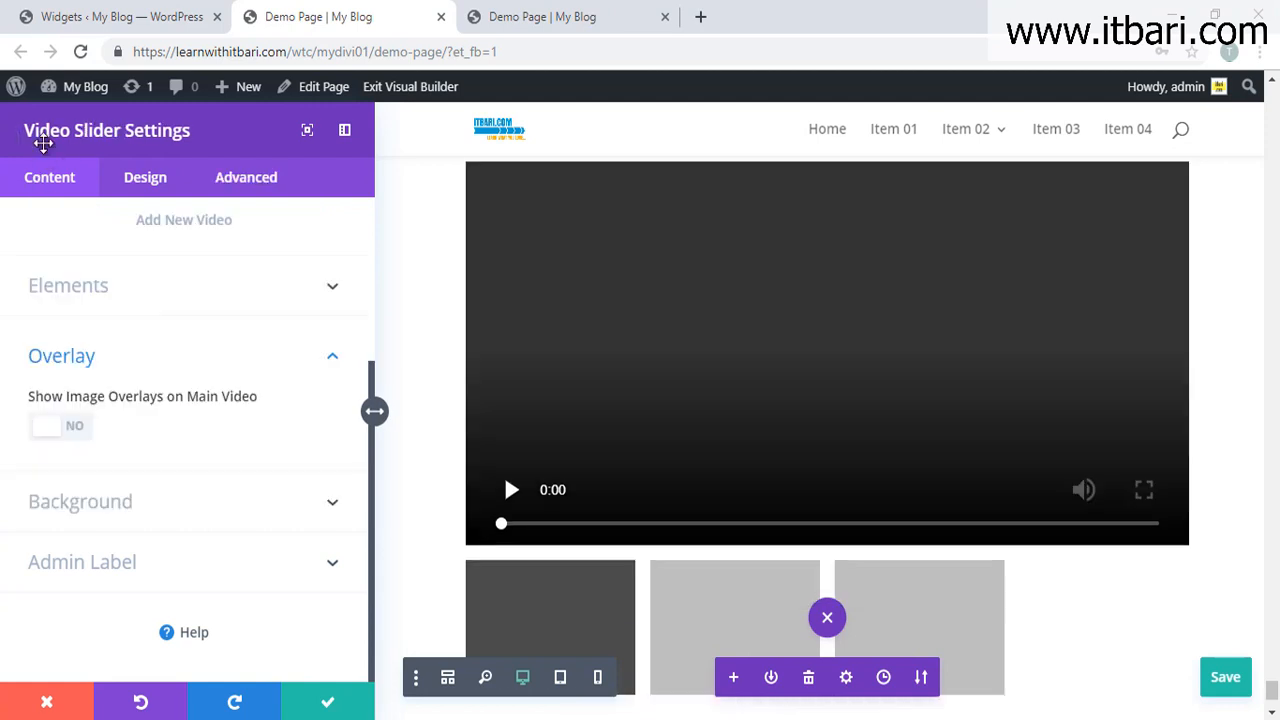
pyautogui.scroll(5, 160, 330)
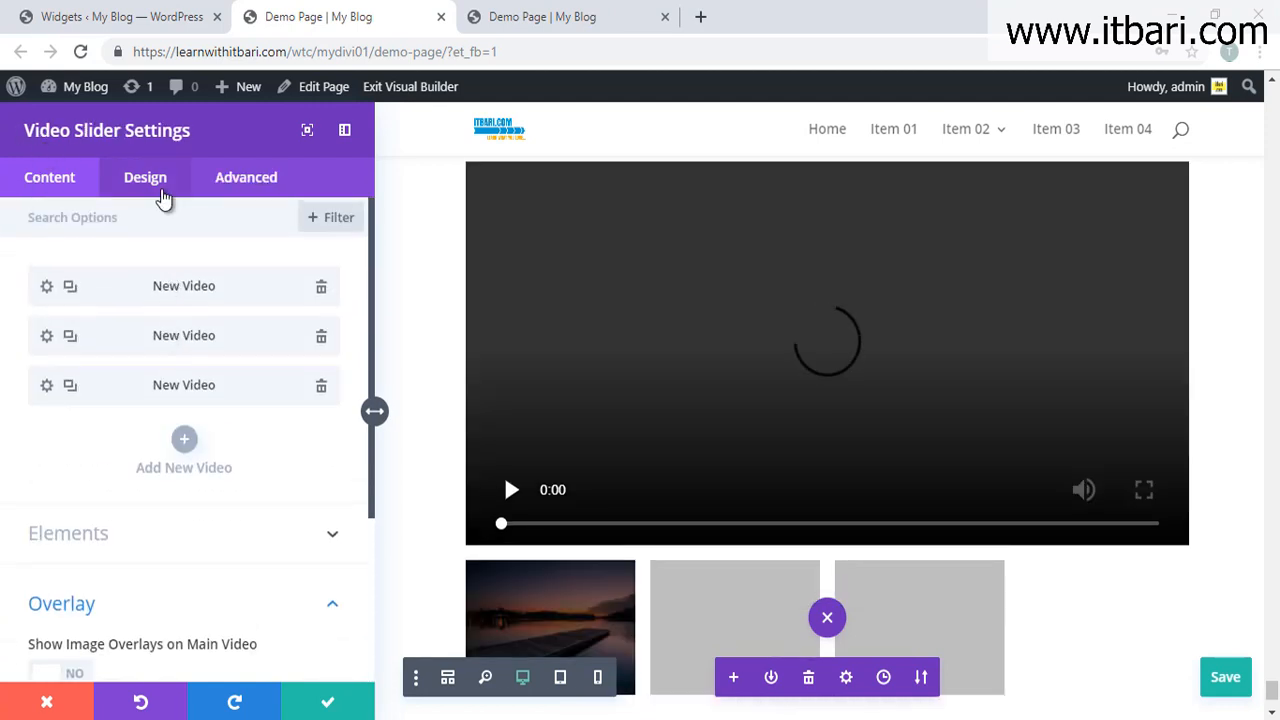
pyautogui.click(163, 195)
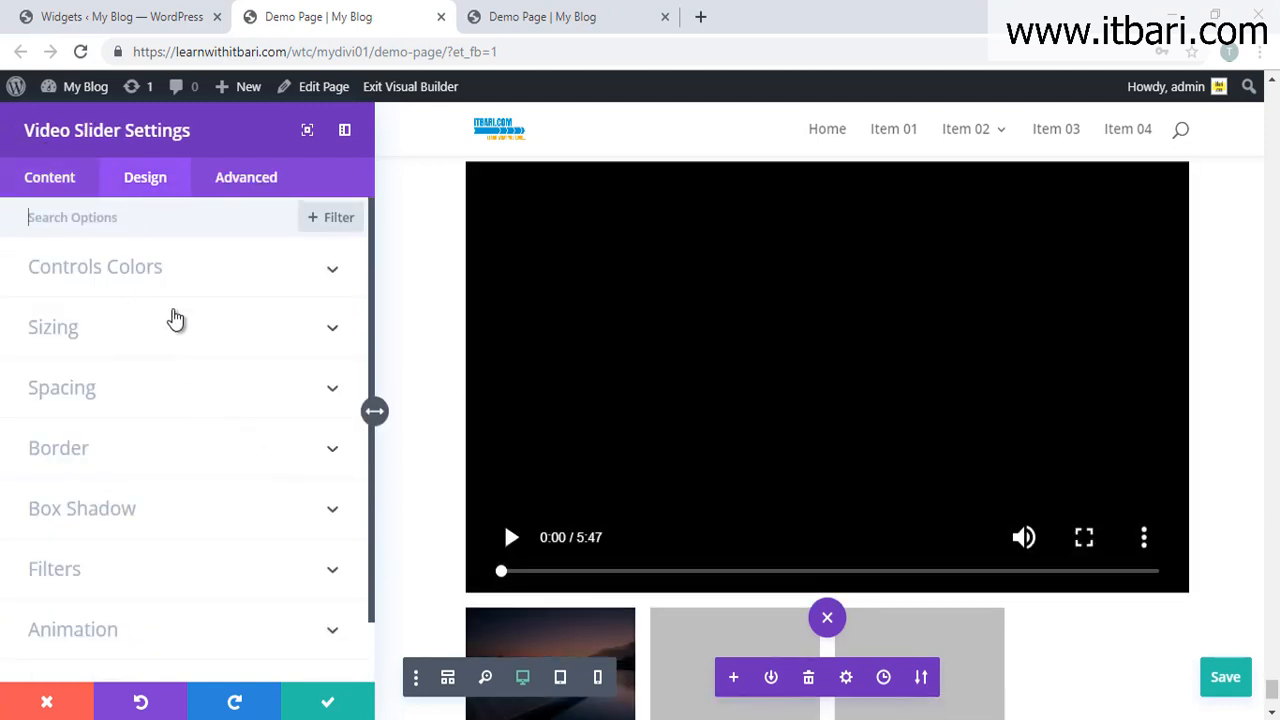
pyautogui.scroll(-2, 206, 417)
pyautogui.scroll(-2, 650, 560)
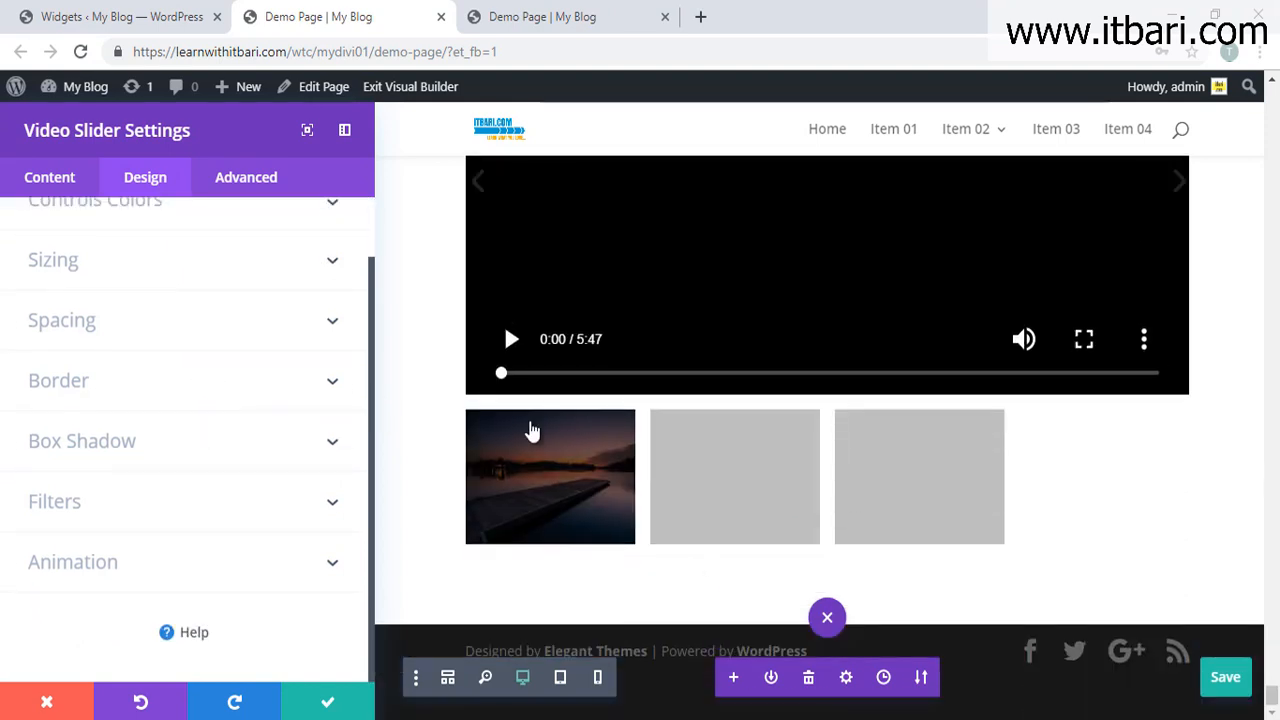
pyautogui.click(50, 180)
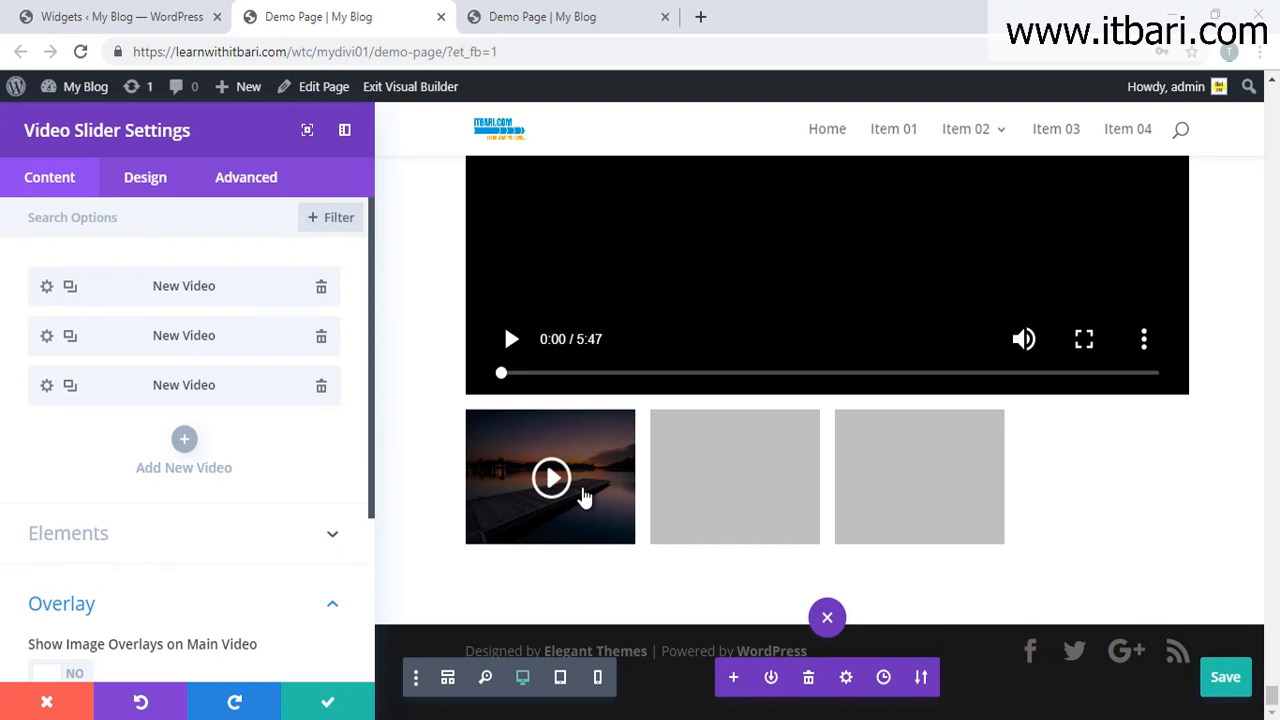
pyautogui.click(46, 289)
pyautogui.scroll(-2, 194, 543)
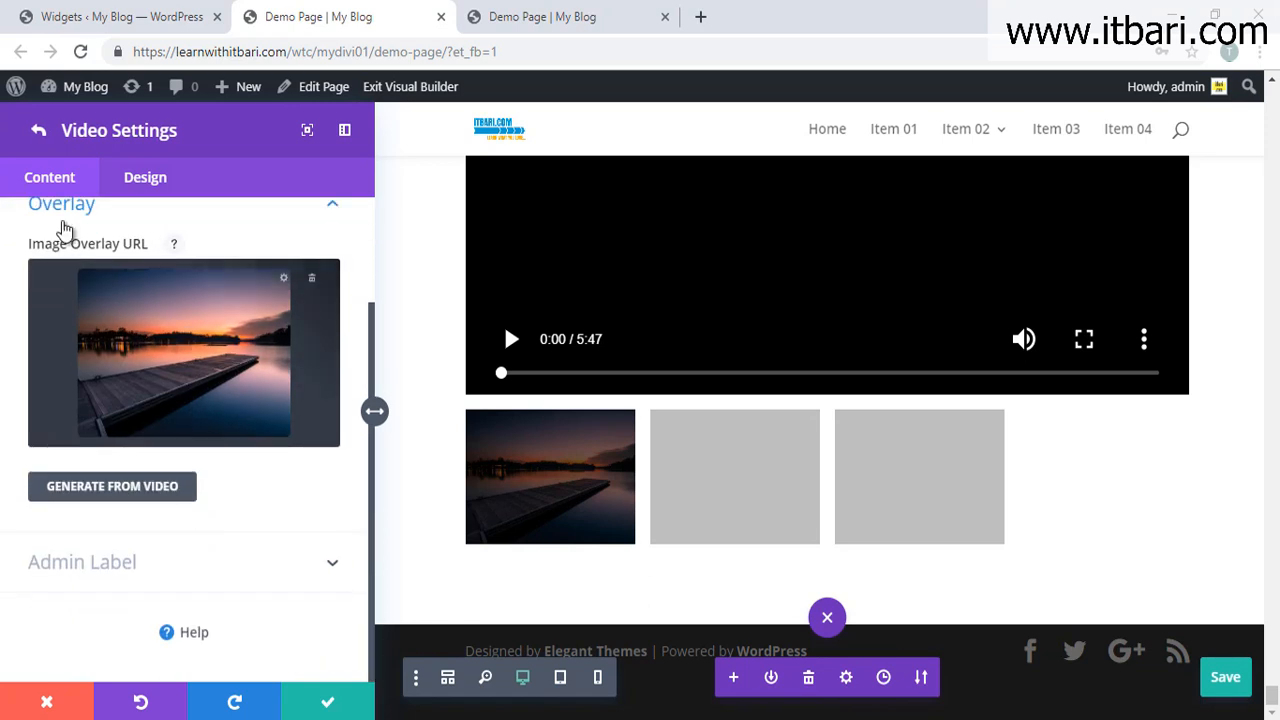
pyautogui.click(39, 137)
pyautogui.click(172, 177)
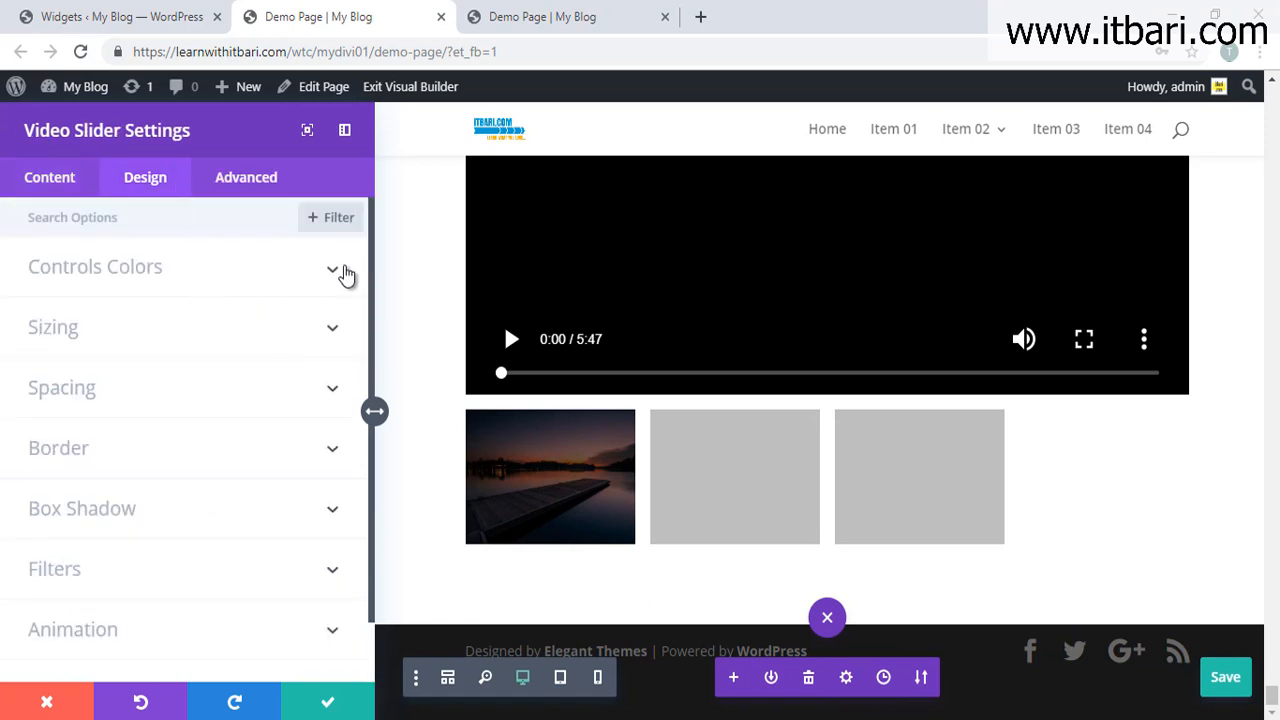
# Step: Set the slider's play icon colour to orange (#e09900) after previewing it in red
pyautogui.click(335, 270)
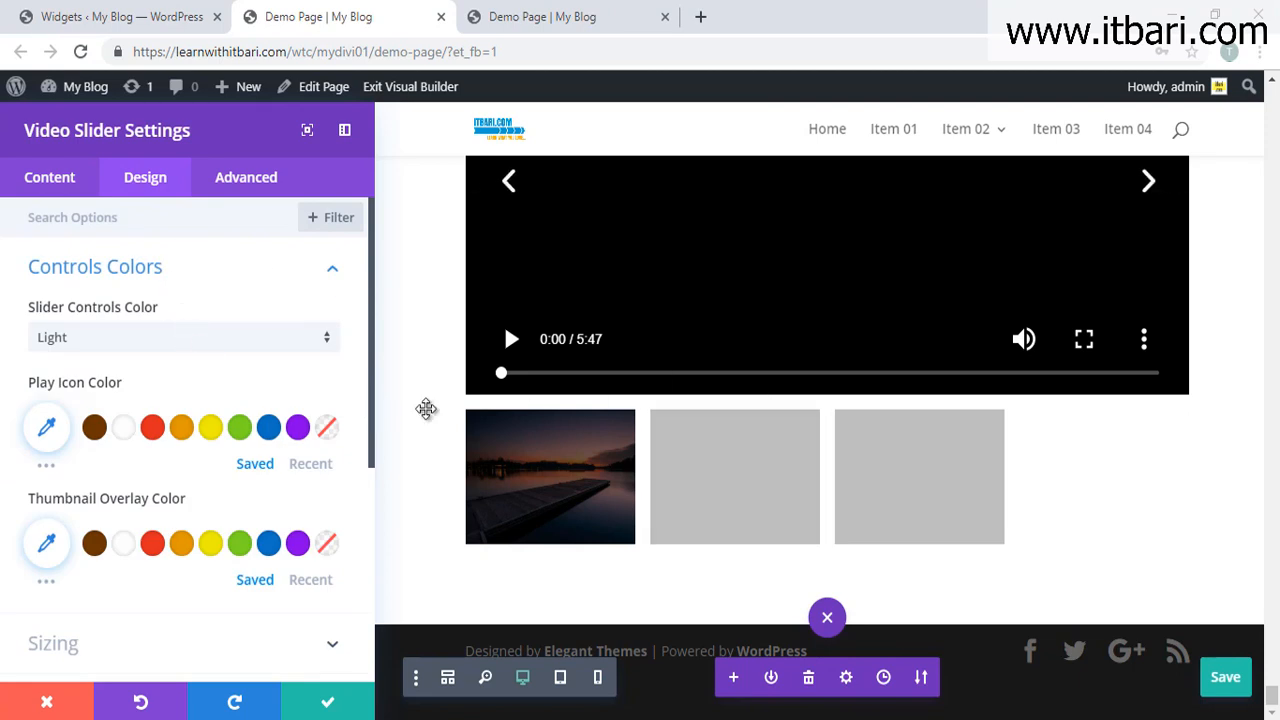
pyautogui.click(156, 426)
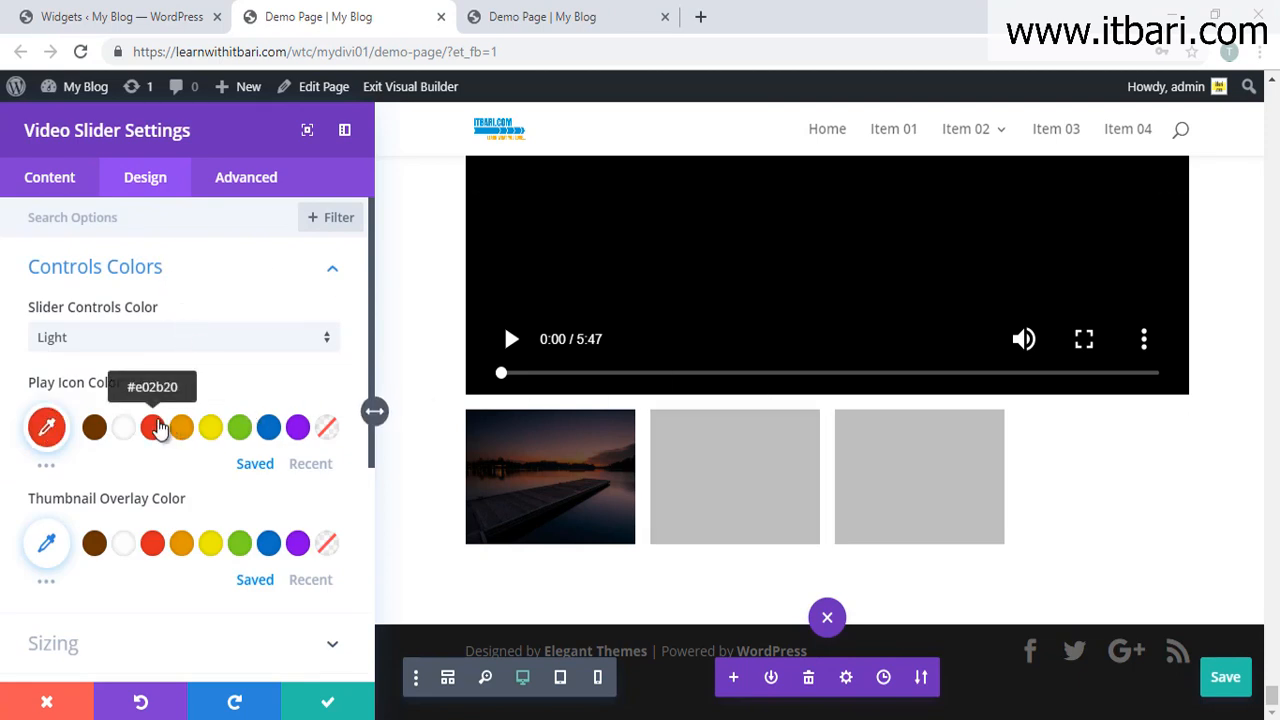
pyautogui.click(510, 437)
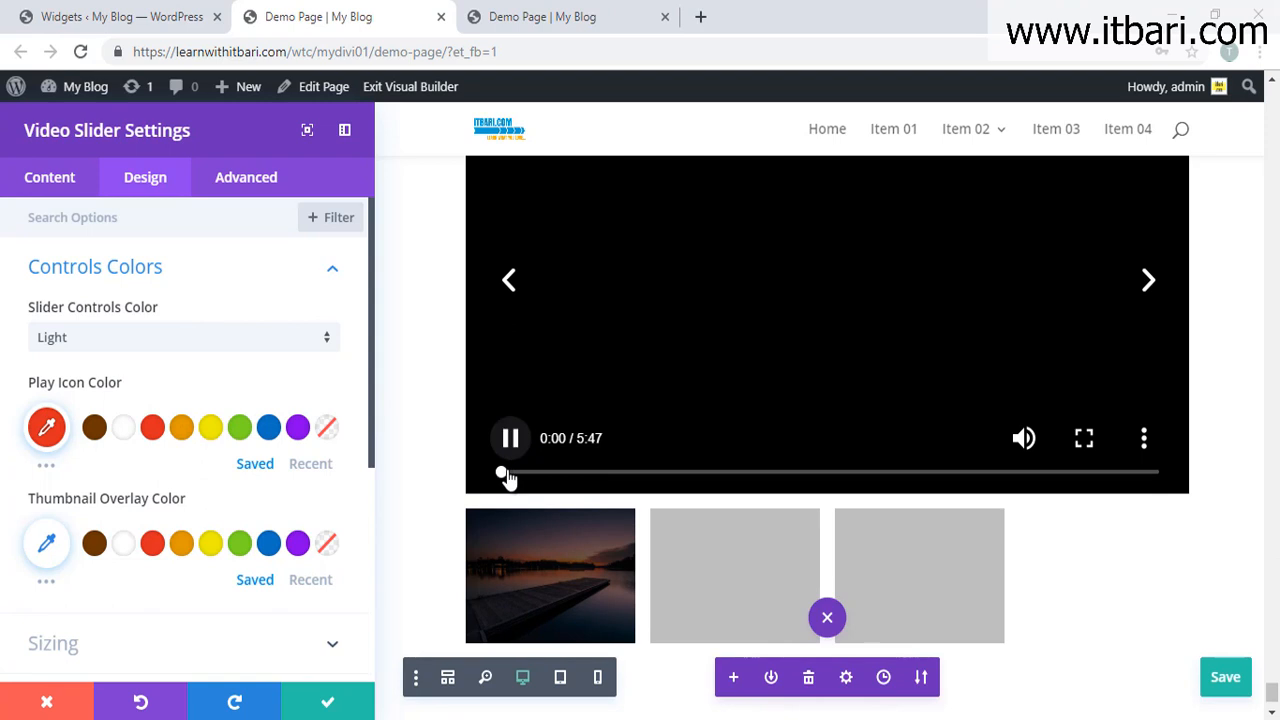
pyautogui.click(1024, 438)
pyautogui.click(510, 437)
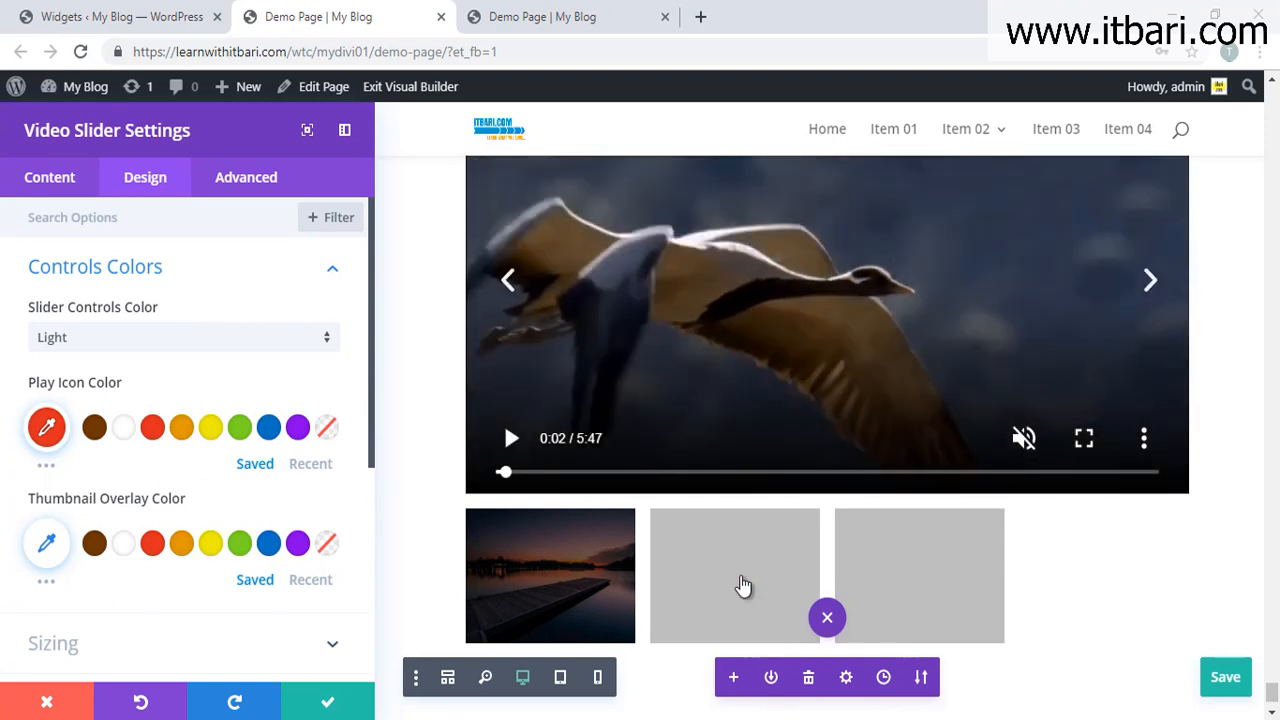
pyautogui.scroll(-1, 829, 552)
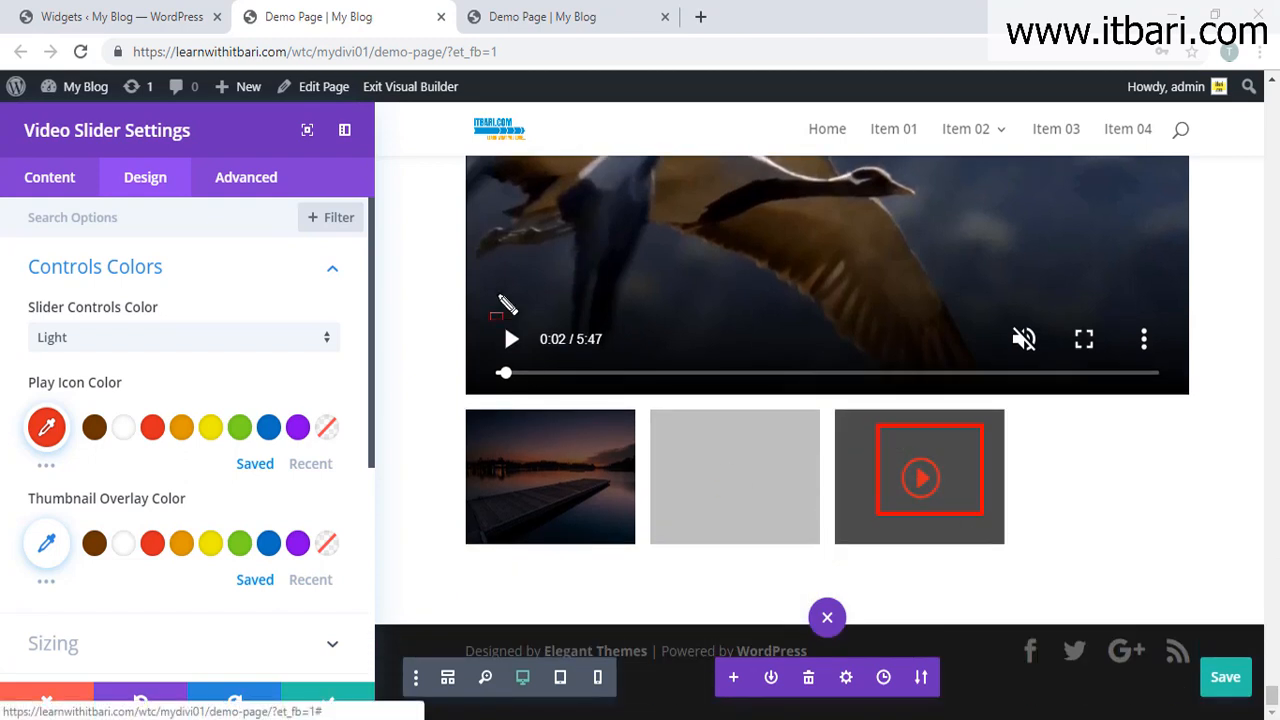
pyautogui.moveTo(490, 317); pyautogui.dragTo(571, 358)
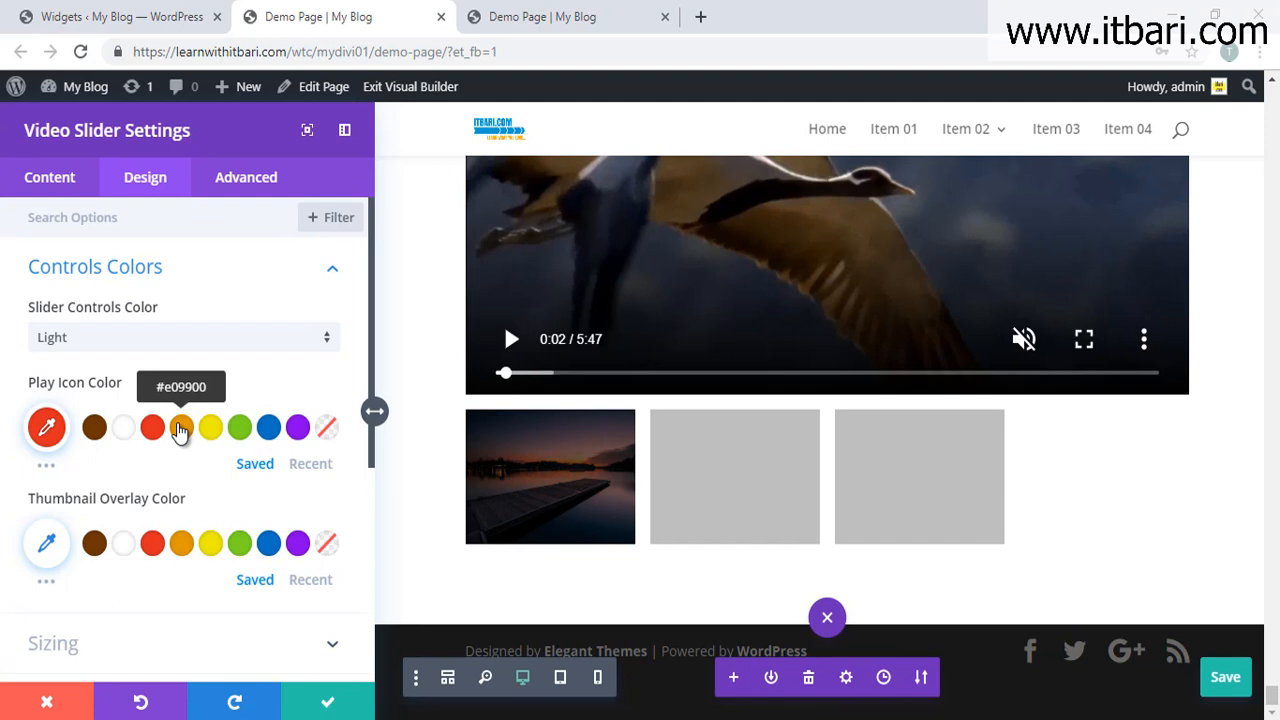
pyautogui.click(181, 427)
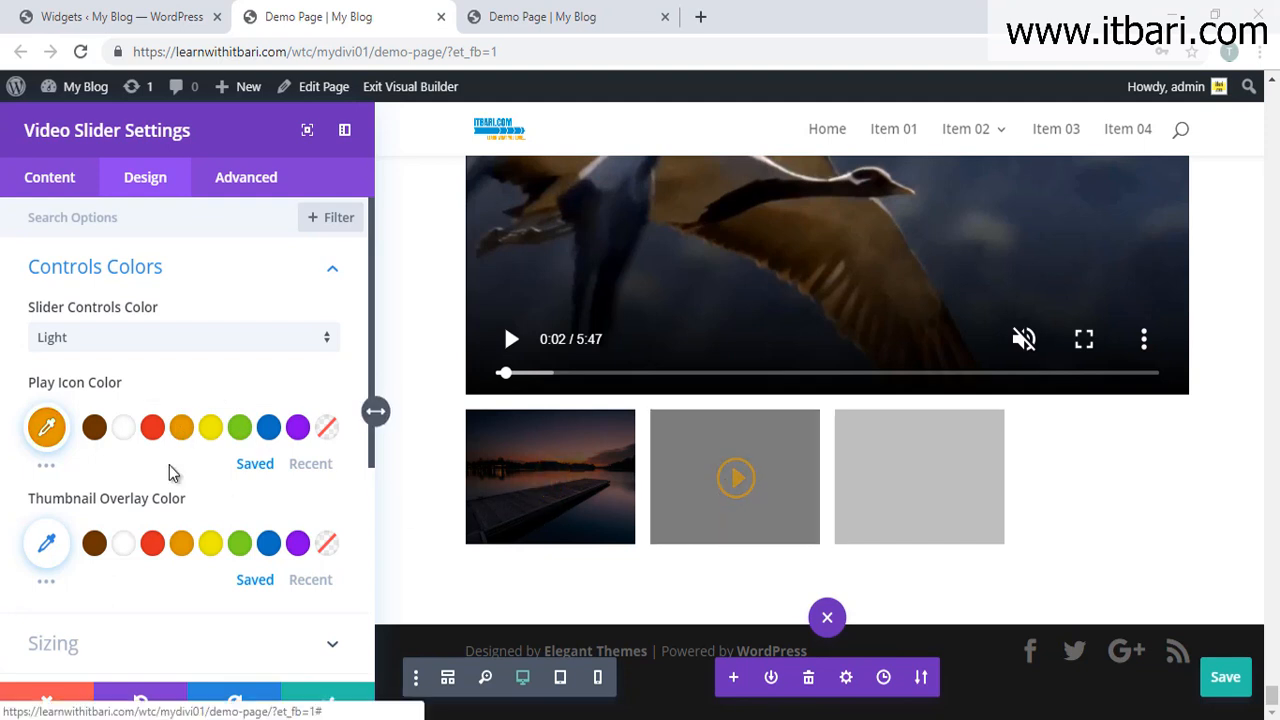
# Step: Expand the slider's Sizing, Spacing and Border design options
pyautogui.scroll(-1, 150, 473)
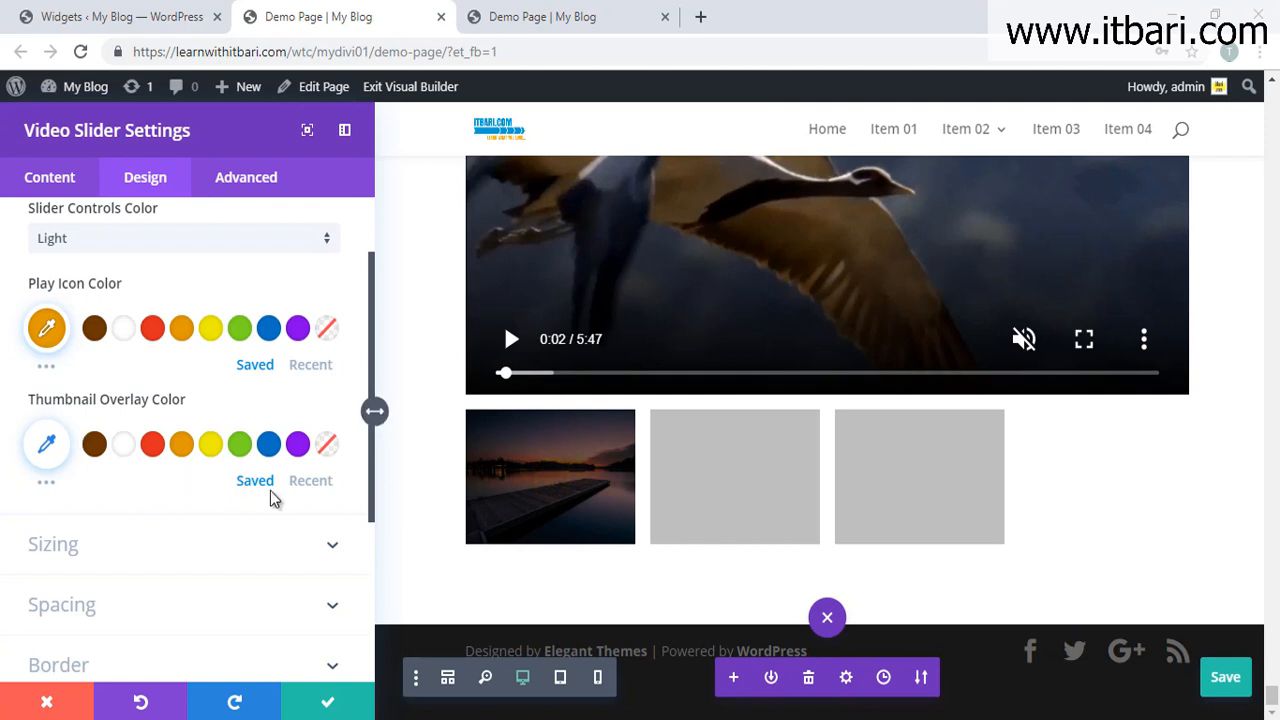
pyautogui.scroll(-2, 251, 500)
pyautogui.click(286, 457)
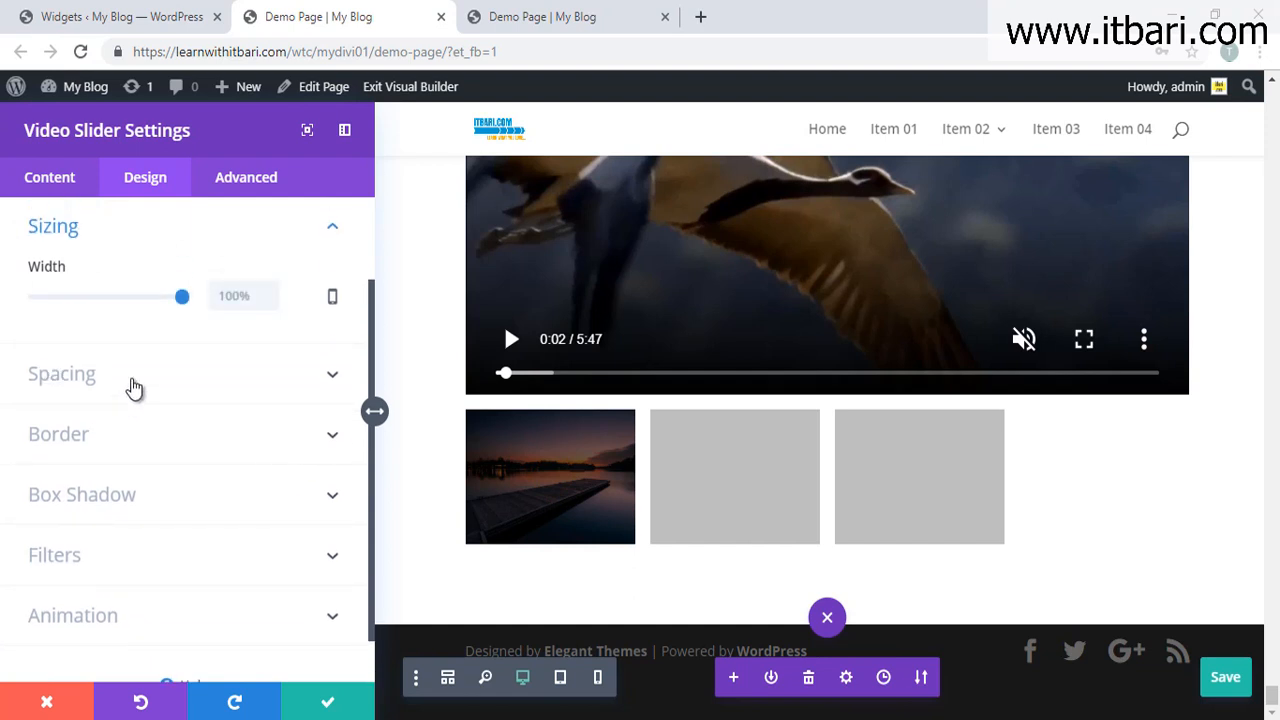
pyautogui.click(134, 386)
pyautogui.click(195, 508)
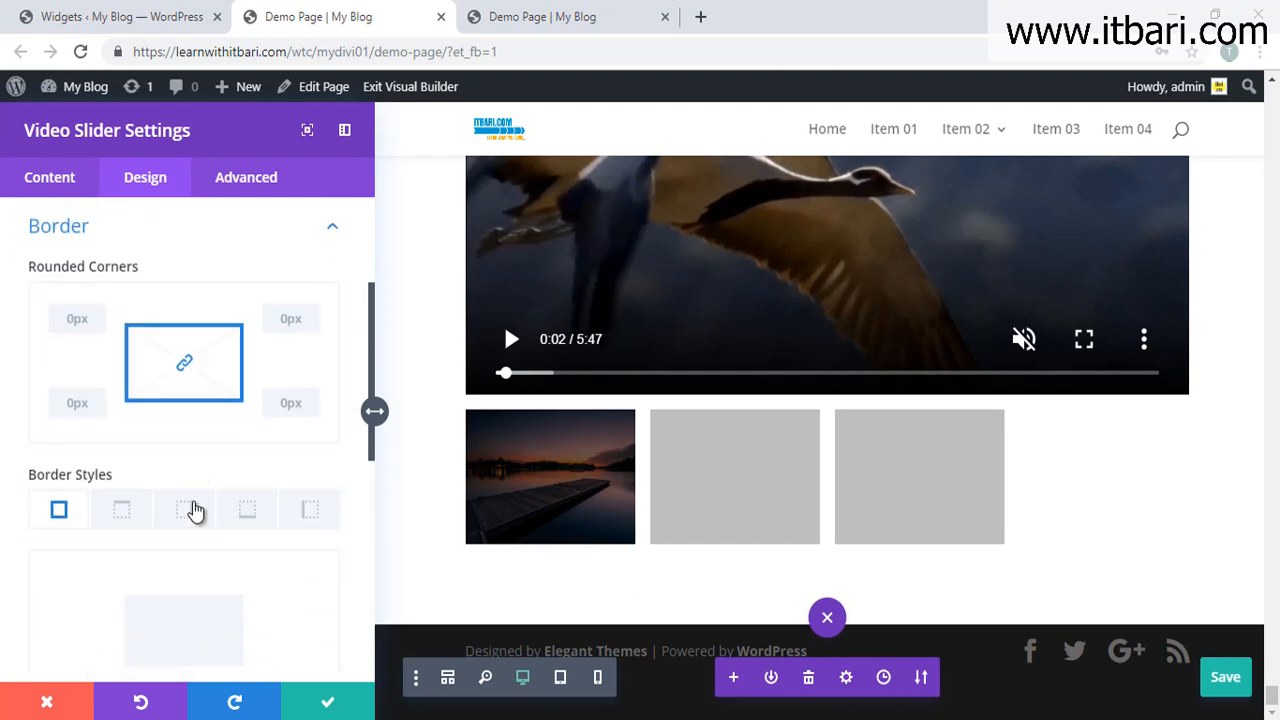
pyautogui.scroll(2, 755, 502)
pyautogui.scroll(-2, 749, 486)
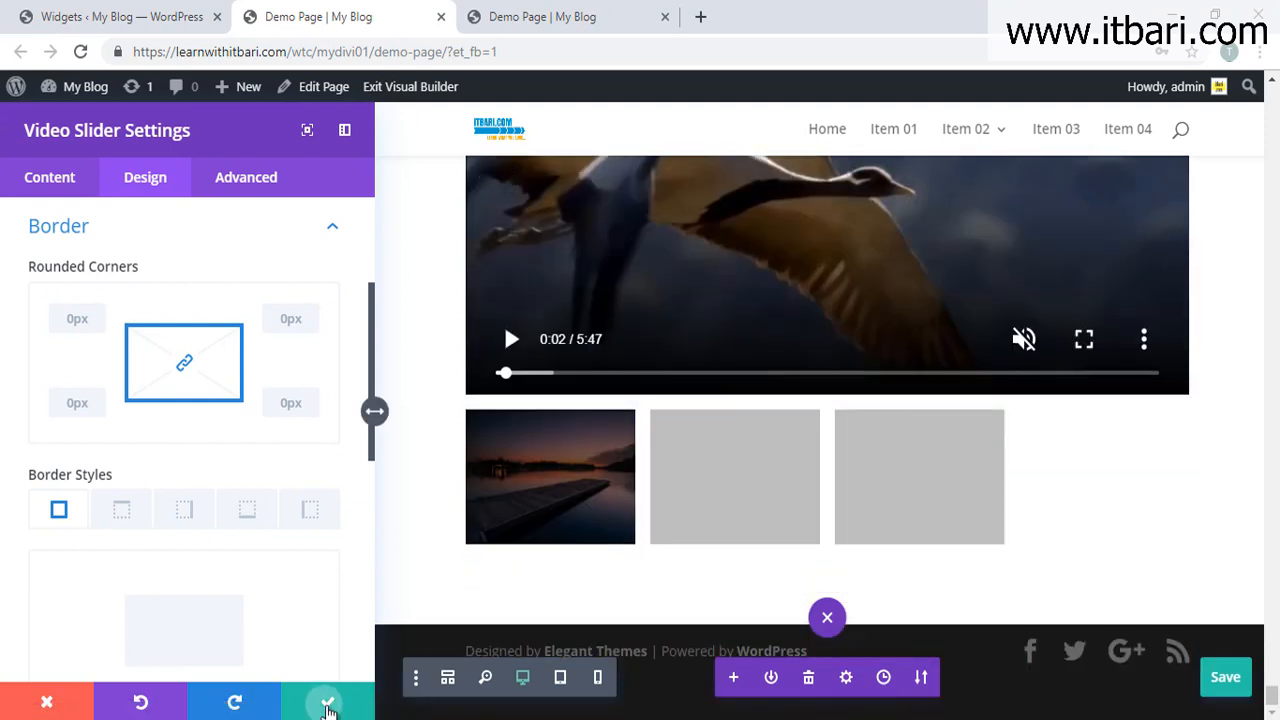
# Step: Apply the slider settings, save with Ctrl+S, reload the published Demo Page, then return to the builder
pyautogui.click(331, 700)
pyautogui.hotkey('ctrl', 's')
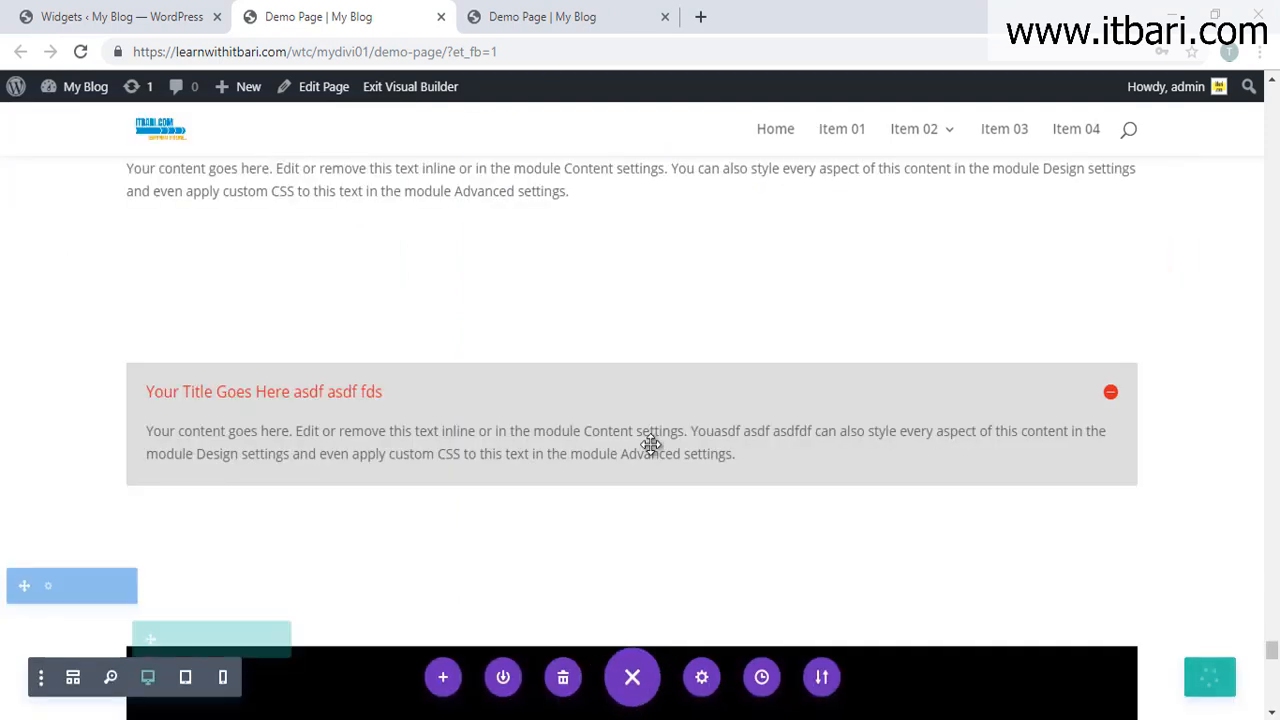
pyautogui.click(566, 20)
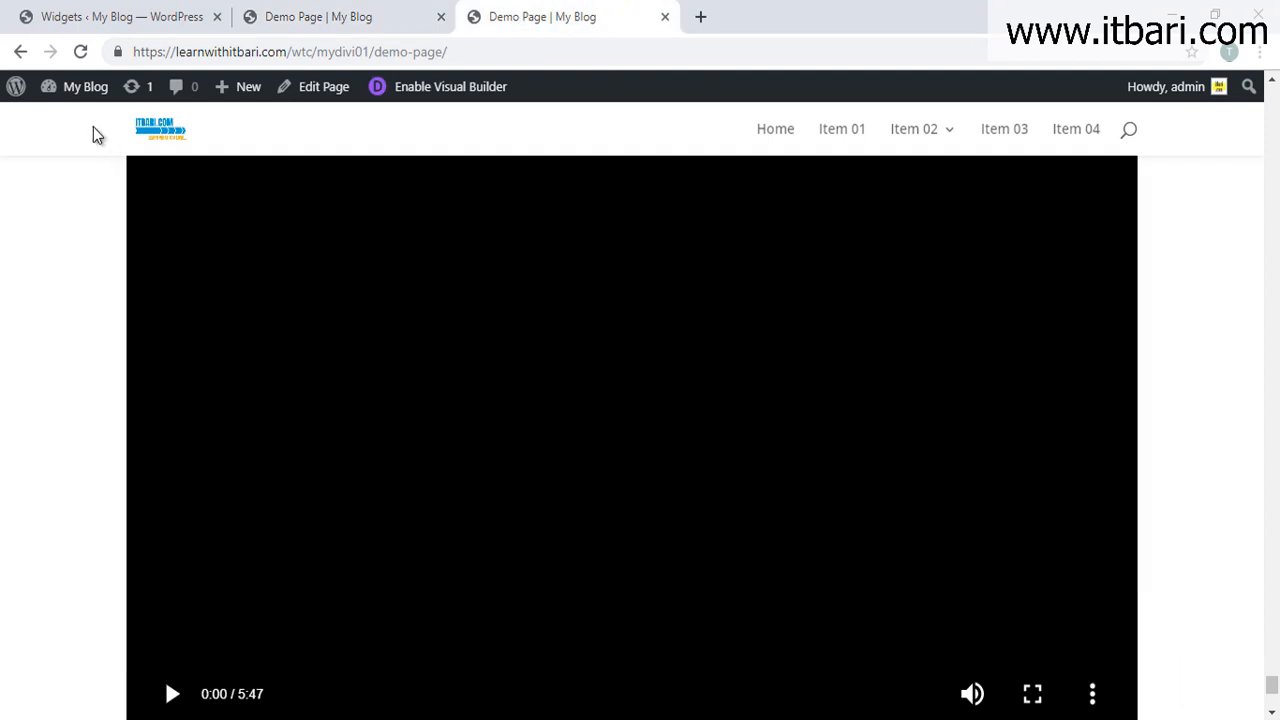
pyautogui.click(82, 52)
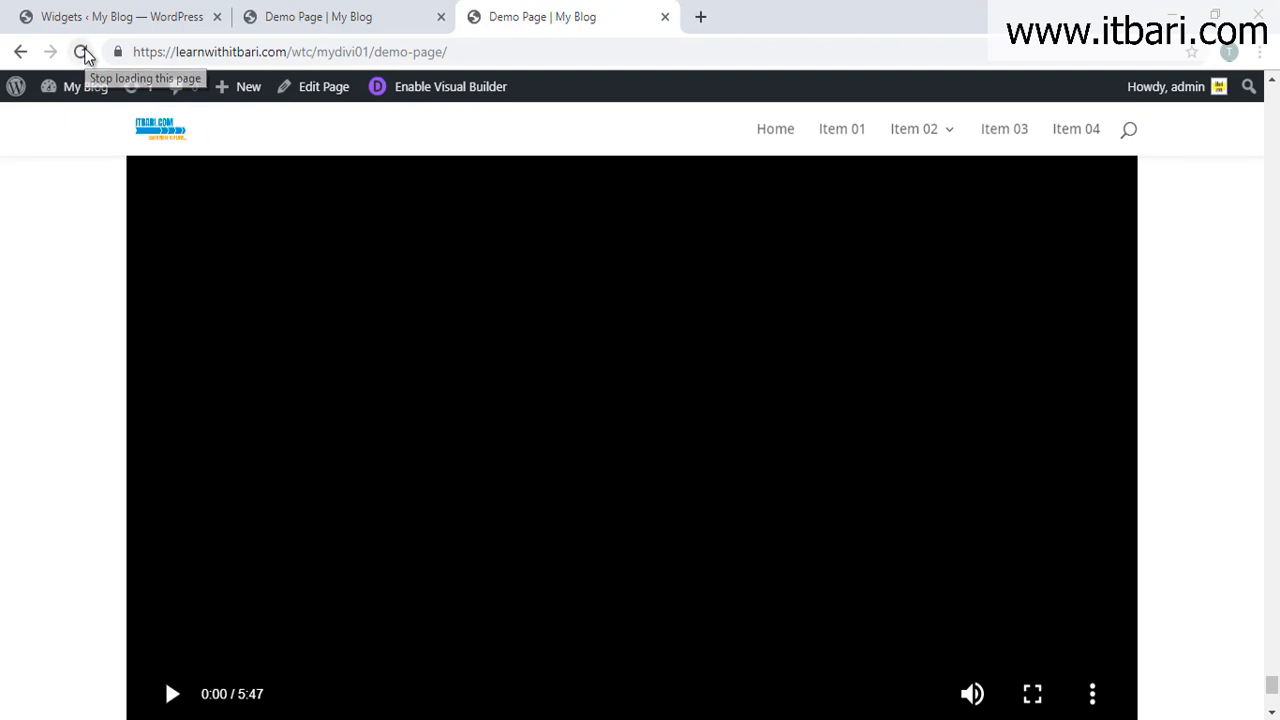
pyautogui.scroll(-4, 449, 575)
pyautogui.click(300, 12)
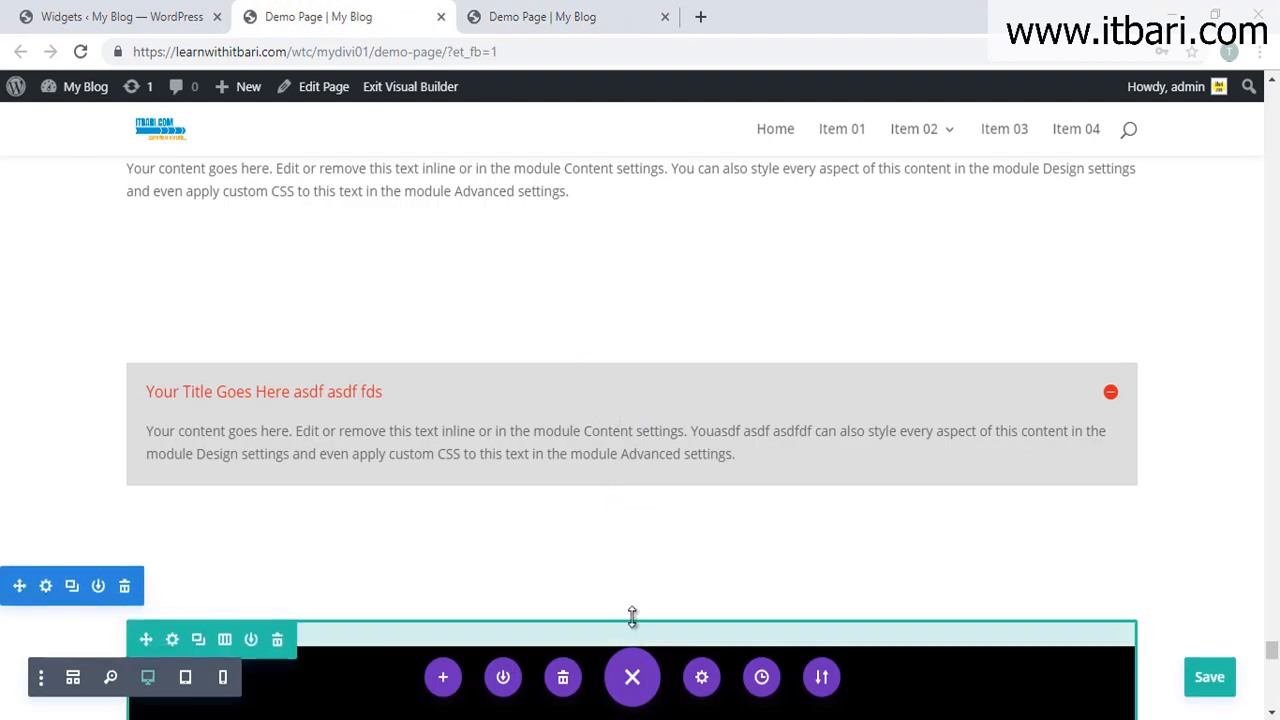
# Step: Insert a Regular section below the video slider with a one-column row
pyautogui.scroll(-2, 630, 605)
pyautogui.scroll(-10, 627, 599)
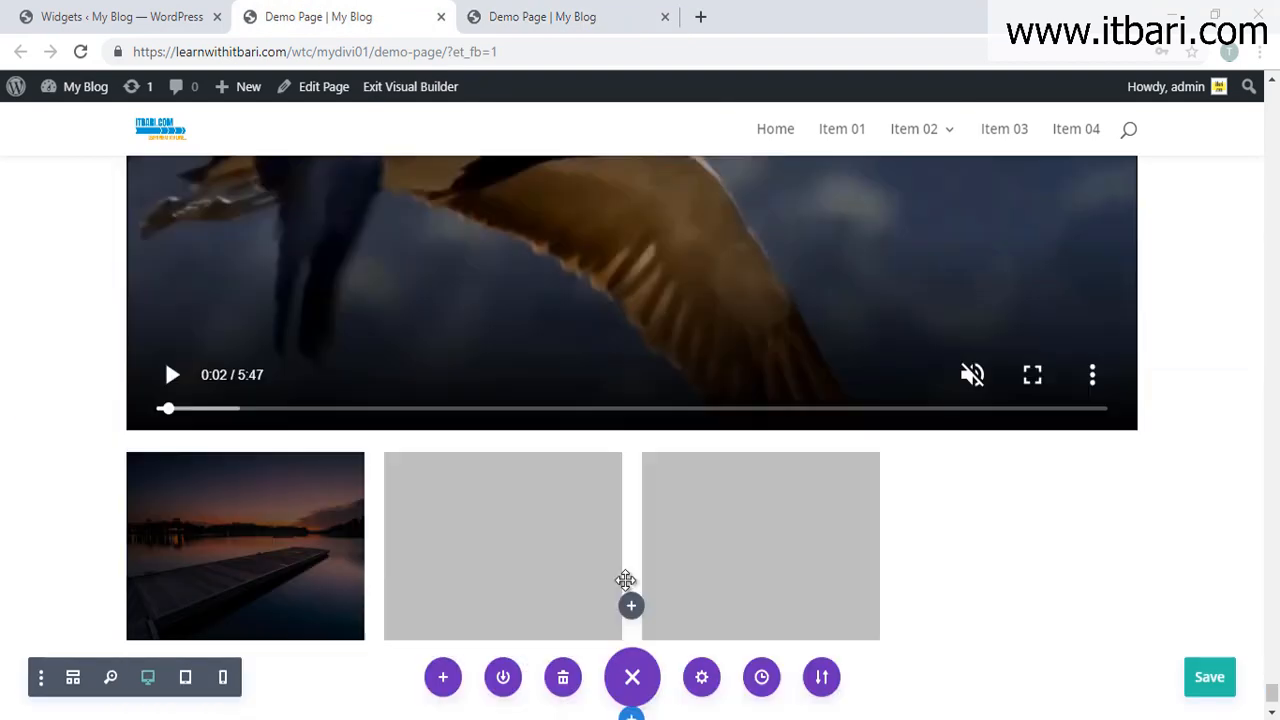
pyautogui.click(631, 624)
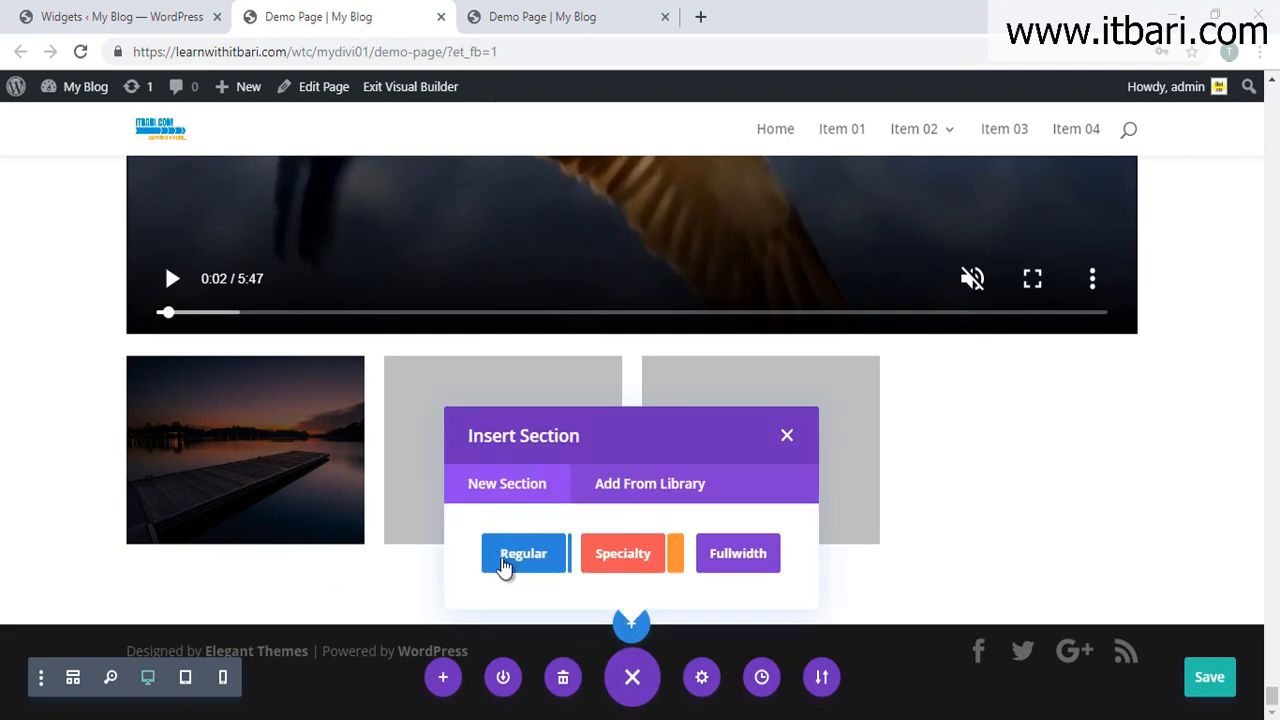
pyautogui.click(503, 563)
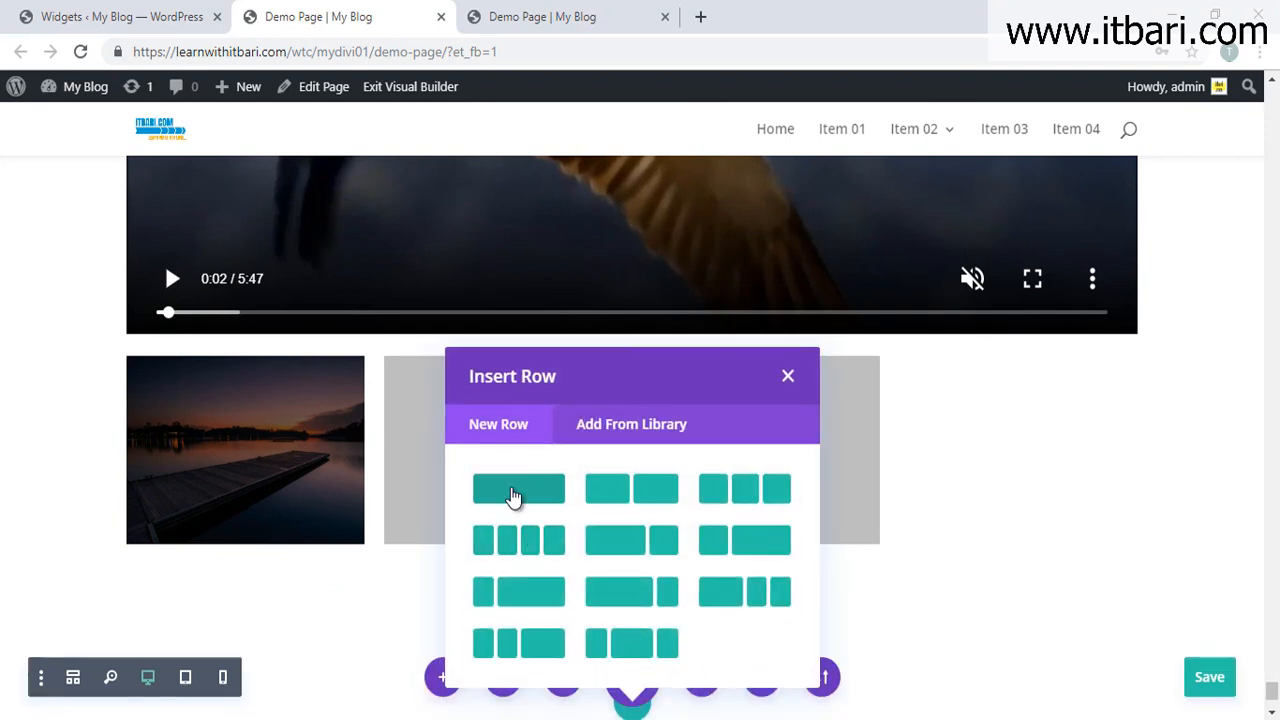
pyautogui.click(510, 488)
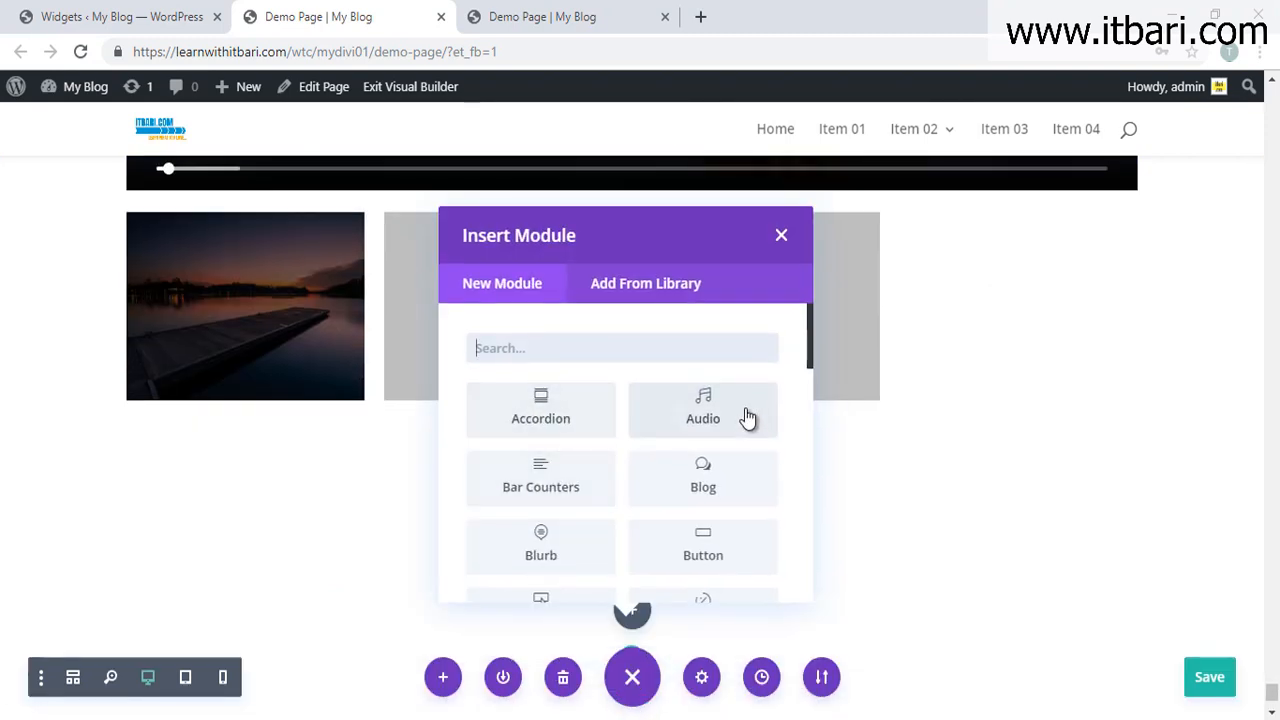
# Step: Browse the Insert Module list, then close it without adding a module
pyautogui.scroll(-1, 750, 428)
pyautogui.scroll(-1, 750, 428)
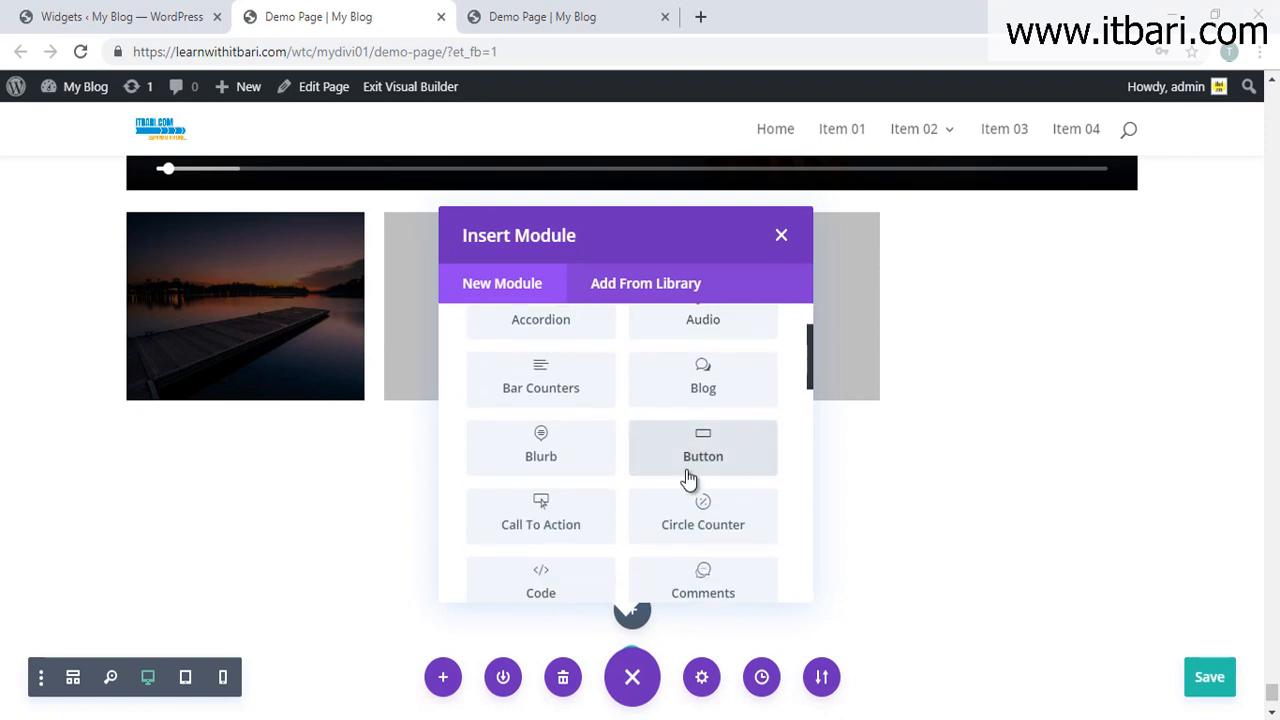
pyautogui.scroll(-2, 686, 480)
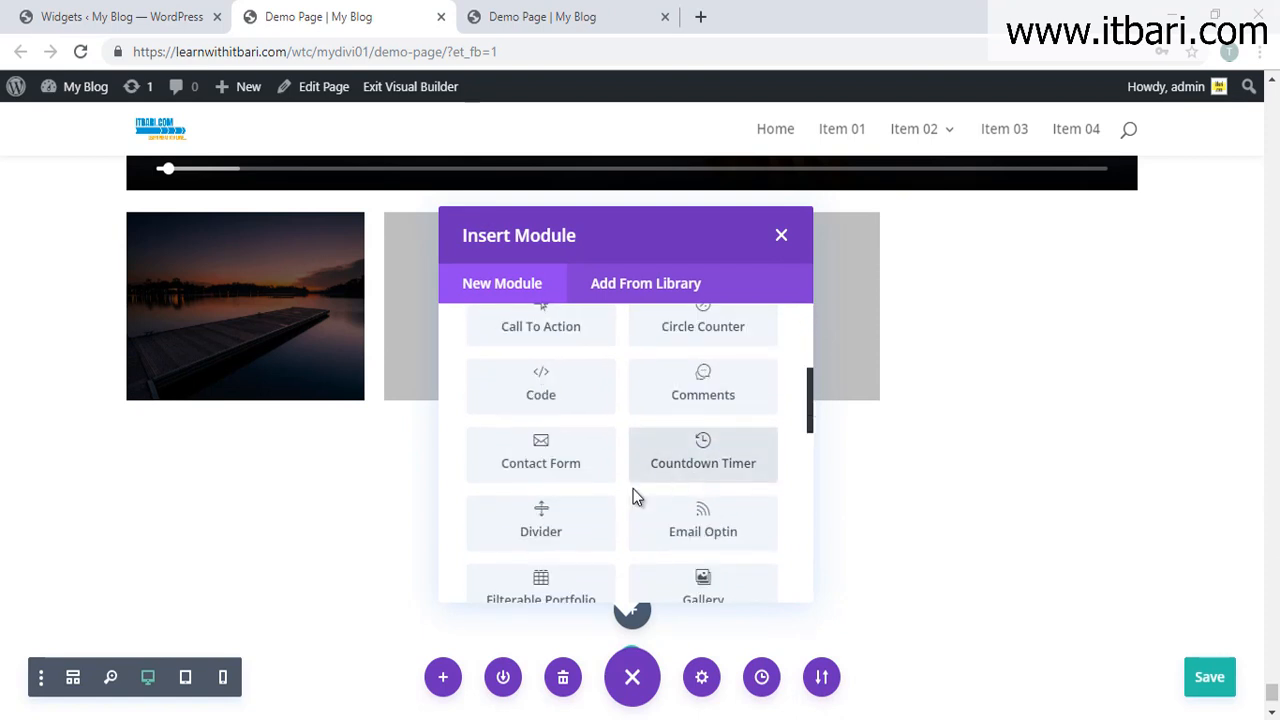
pyautogui.scroll(-1, 636, 497)
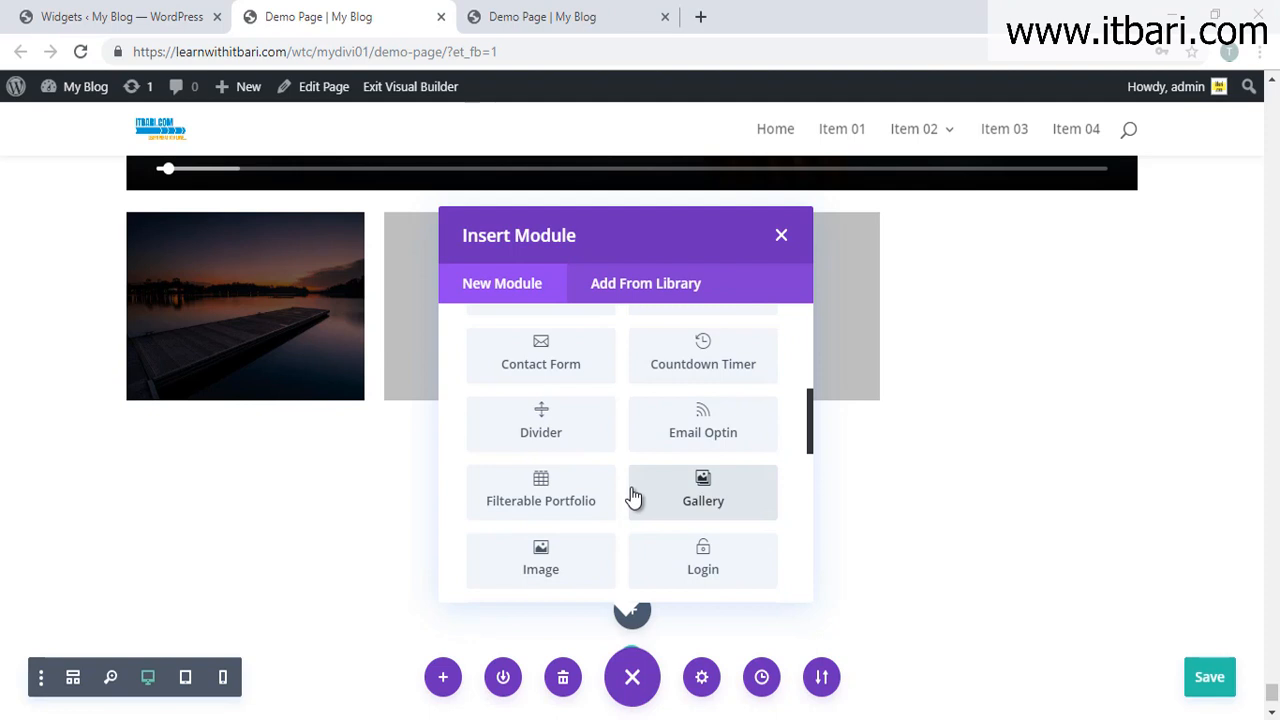
pyautogui.scroll(-6, 609, 523)
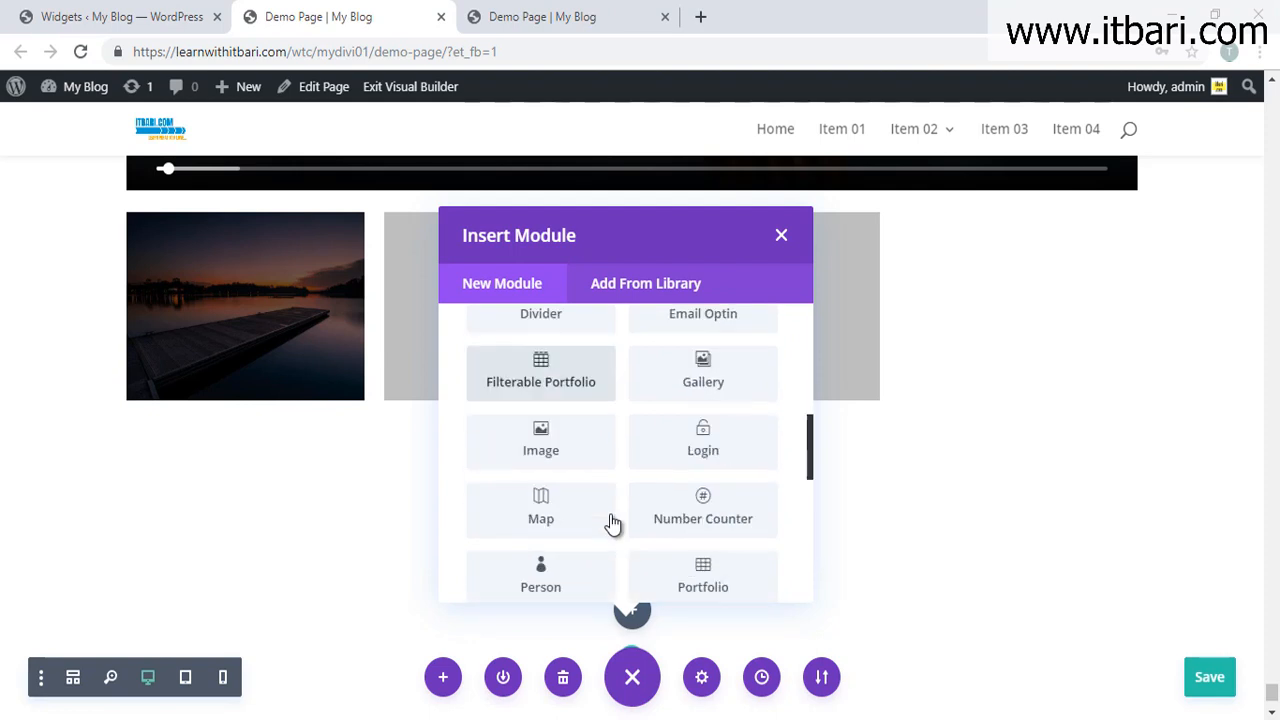
pyautogui.scroll(2, 625, 500)
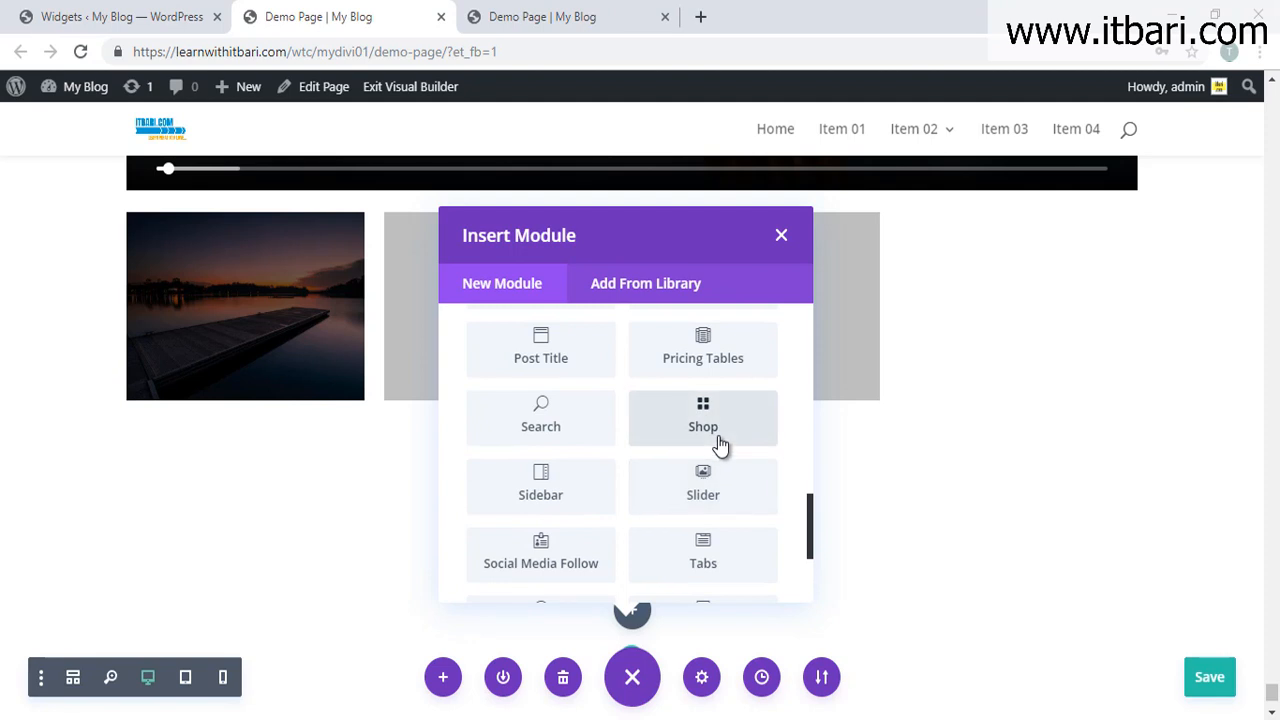
pyautogui.scroll(1, 725, 428)
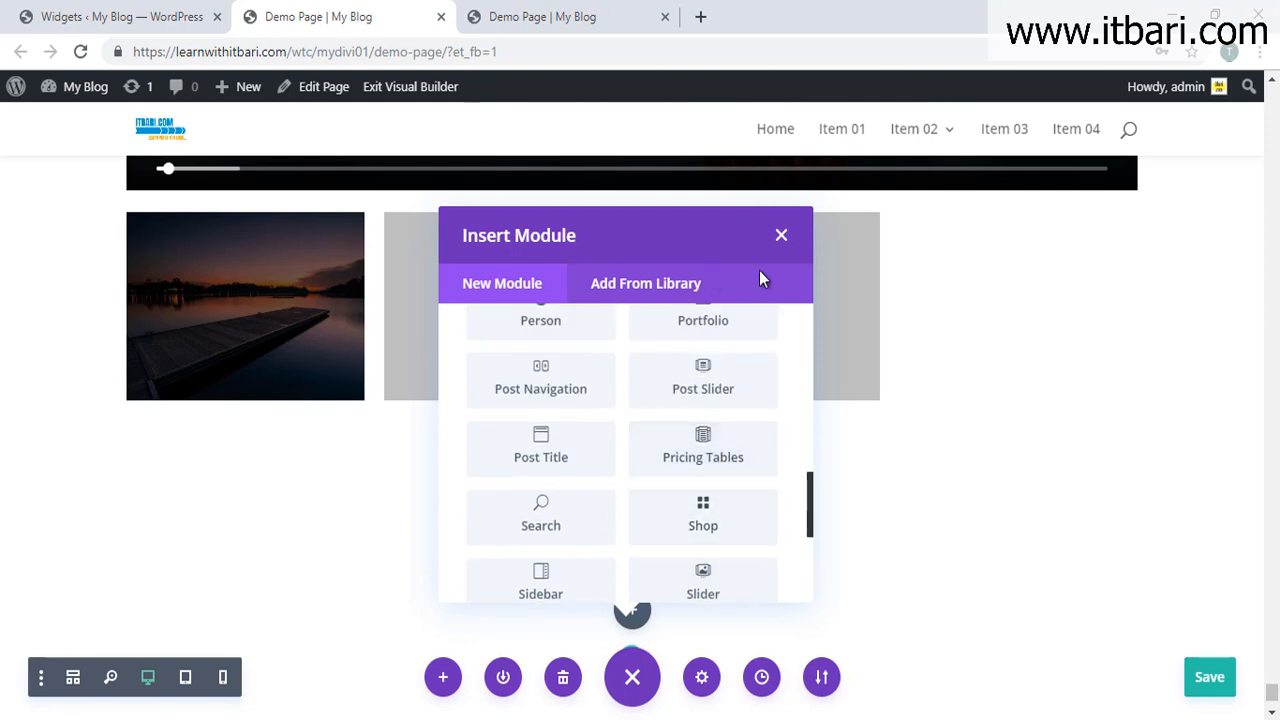
pyautogui.click(782, 237)
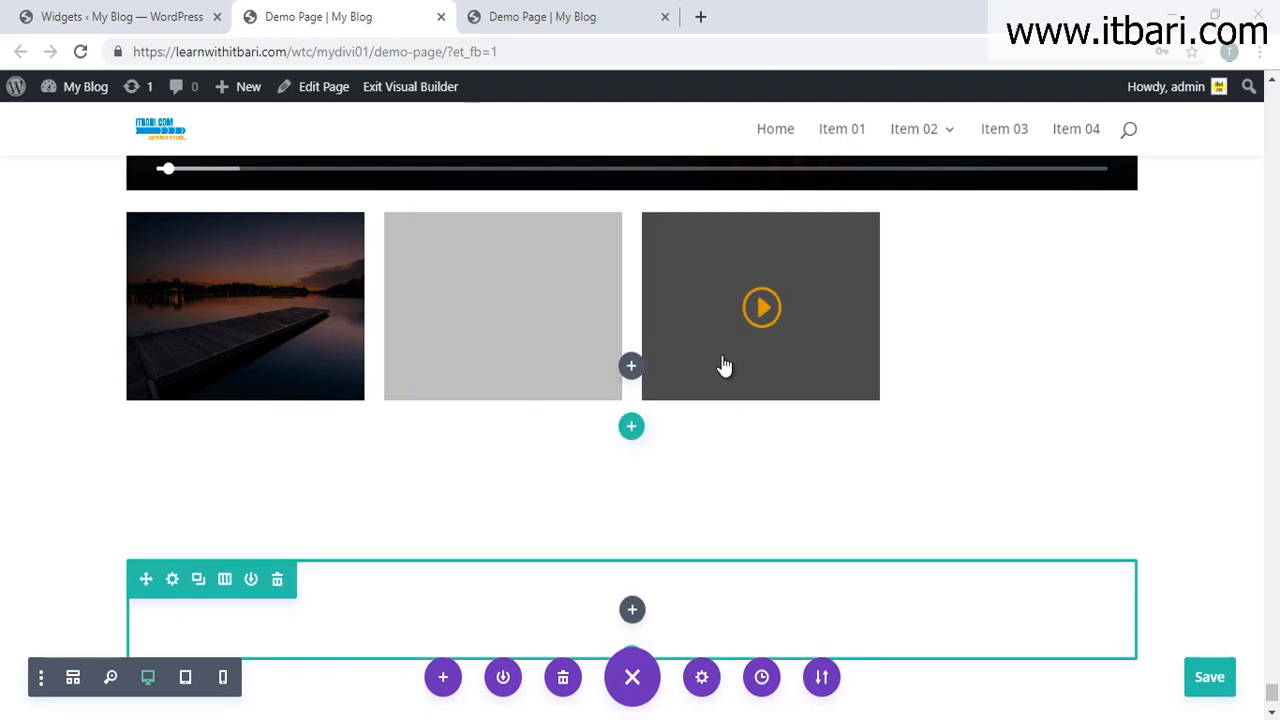
pyautogui.scroll(-2, 718, 397)
pyautogui.scroll(3, 724, 400)
pyautogui.click(510, 14)
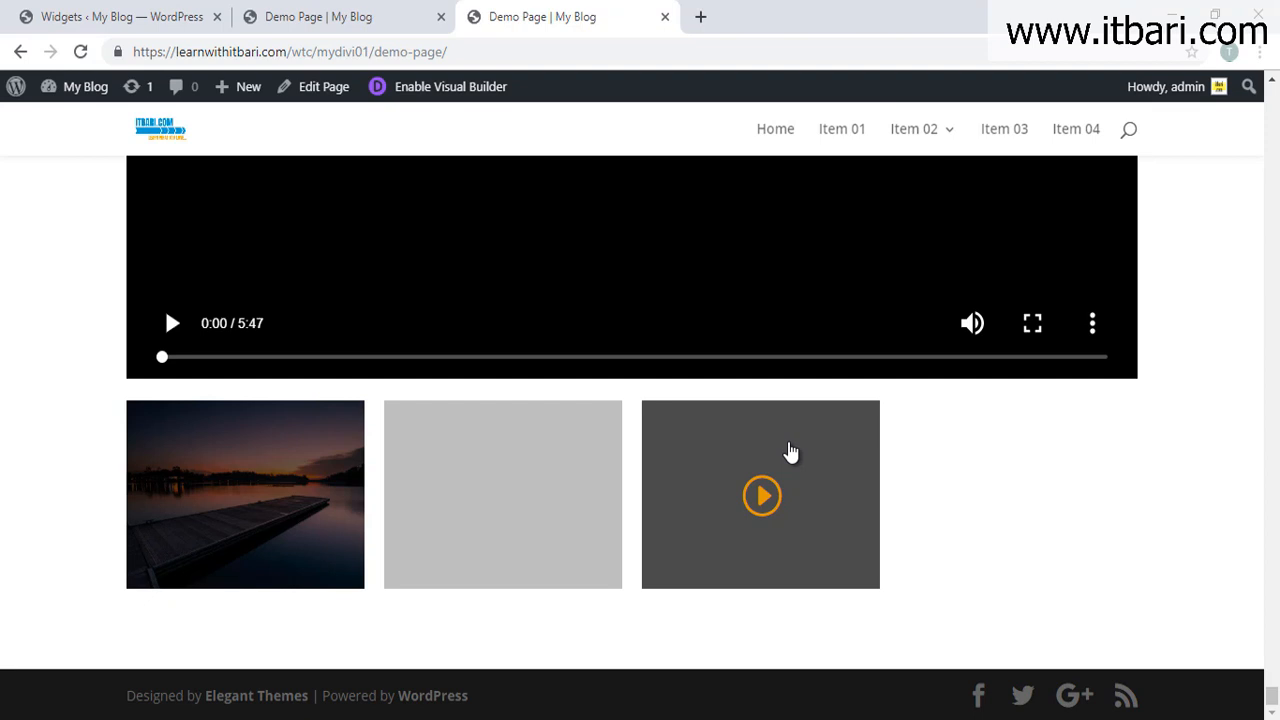
pyautogui.hotkey('ctrl', 'shift', 'Tab')
pyautogui.scroll(-2, 826, 494)
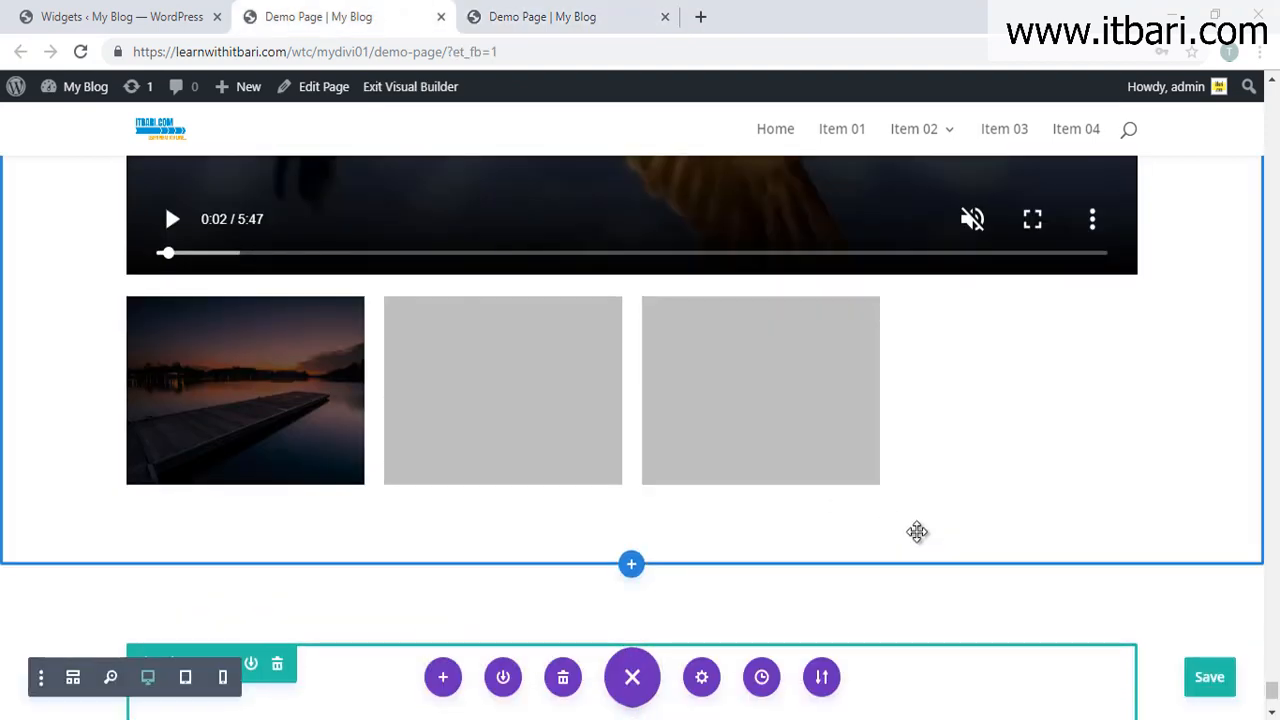